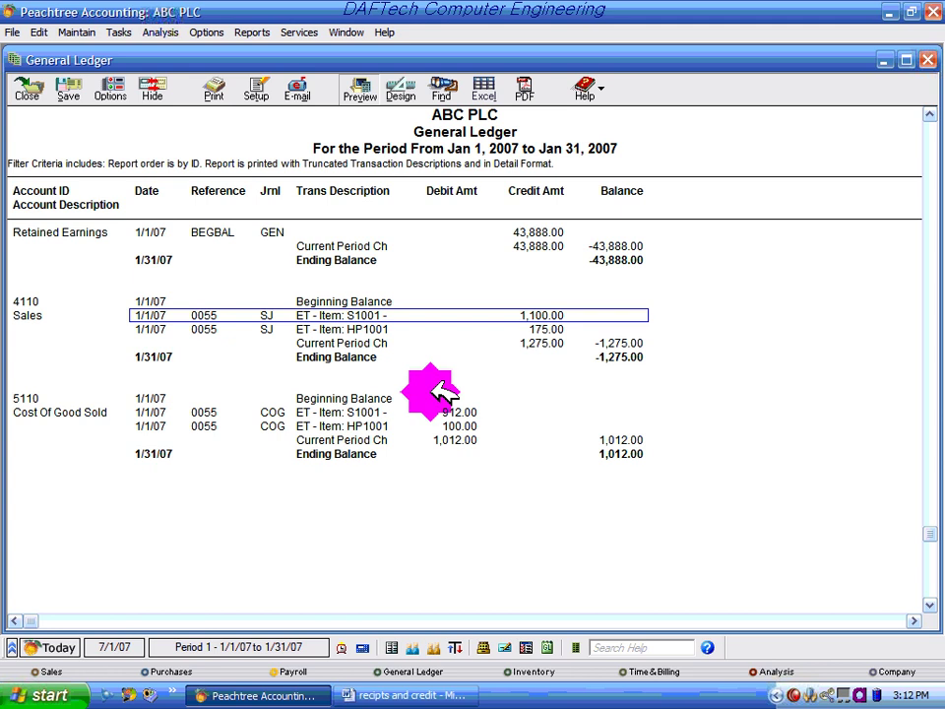
Step: Examine the Cost Of Good Sold entries for items S1001 and HP1001 in the General Ledger report and minimize the report
left_click(463, 412)
left_click(473, 425)
left_click(465, 413)
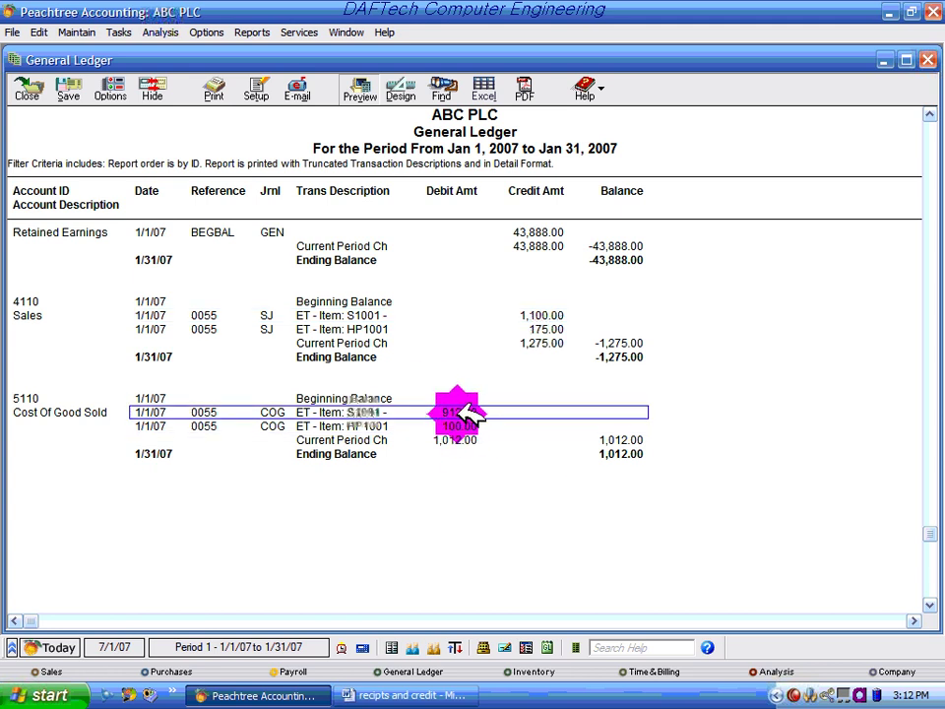
left_click(469, 425)
left_click(464, 412)
left_click(466, 425)
left_click(464, 412)
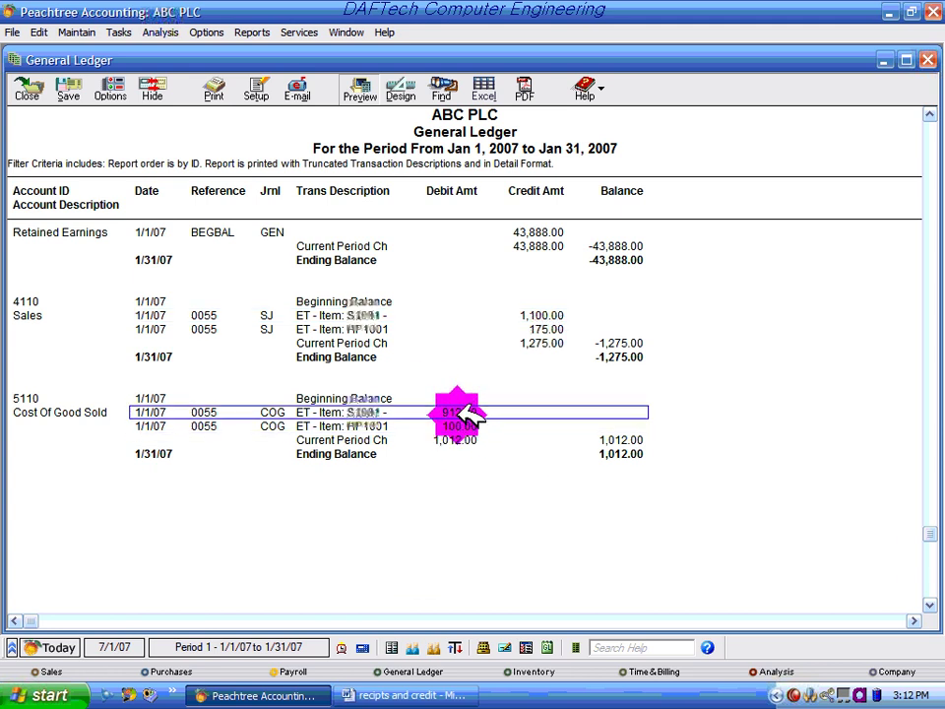
left_click(470, 426)
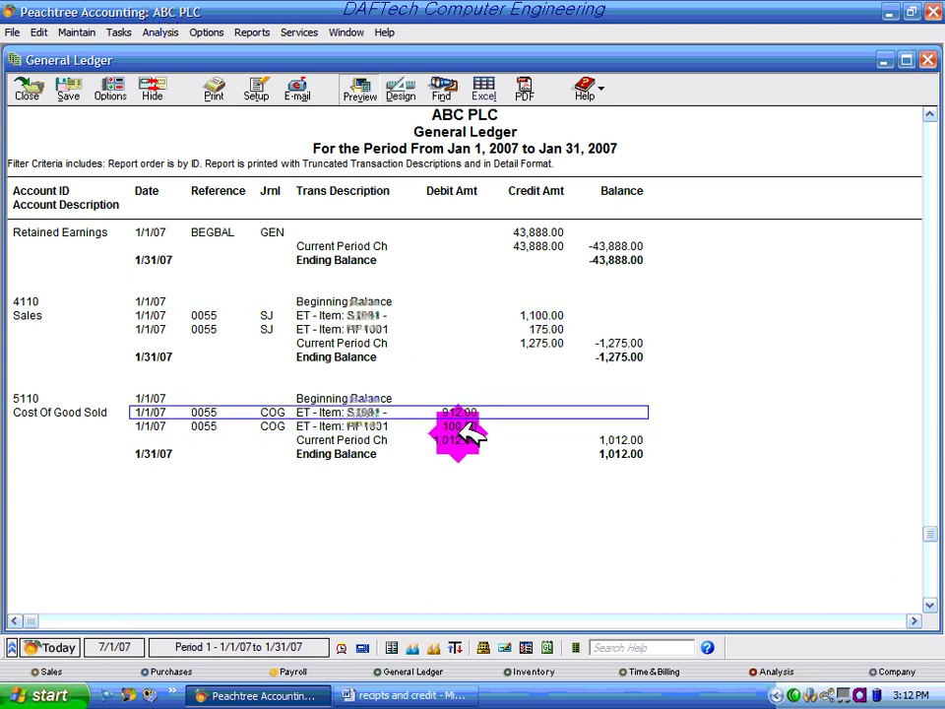
left_click(884, 61)
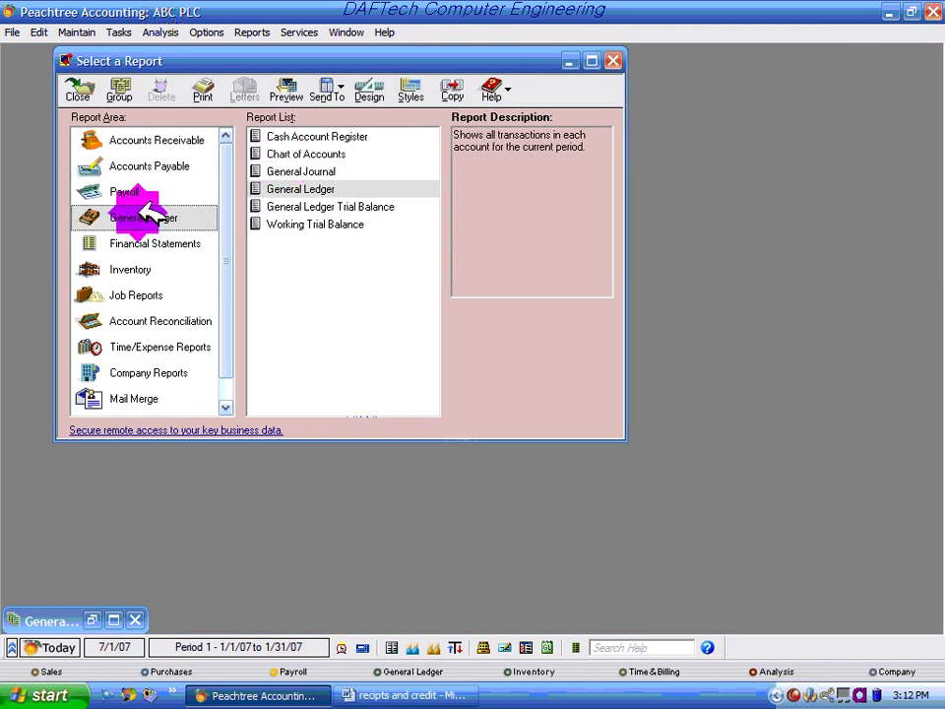
Step: View the Inventory Unit Activity Report from the inventory reports and close the report selection window
left_click(148, 267)
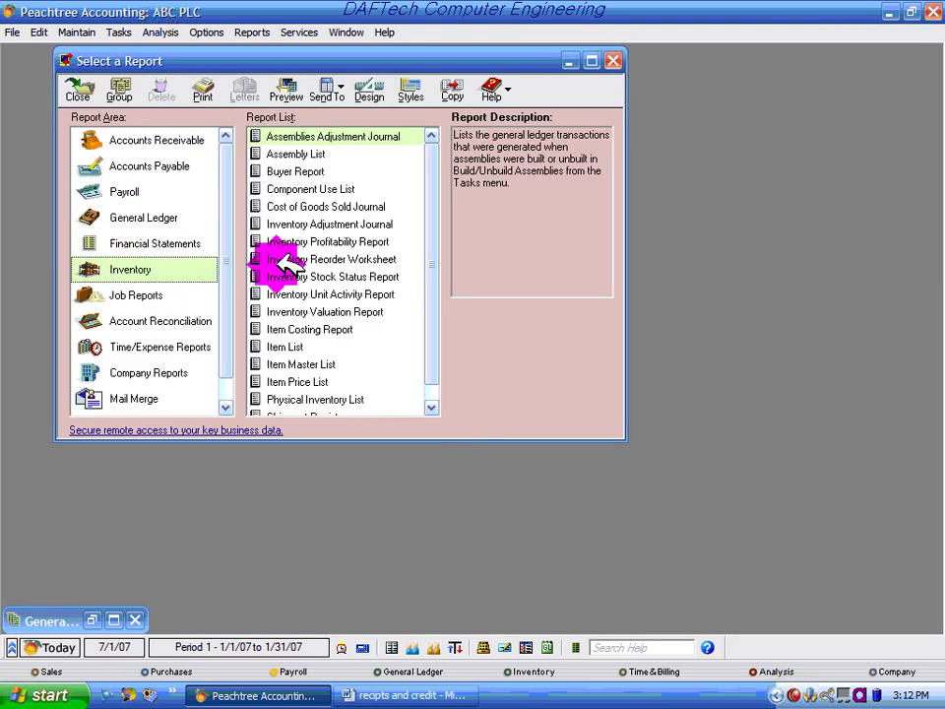
left_click(361, 292)
double_click(361, 292)
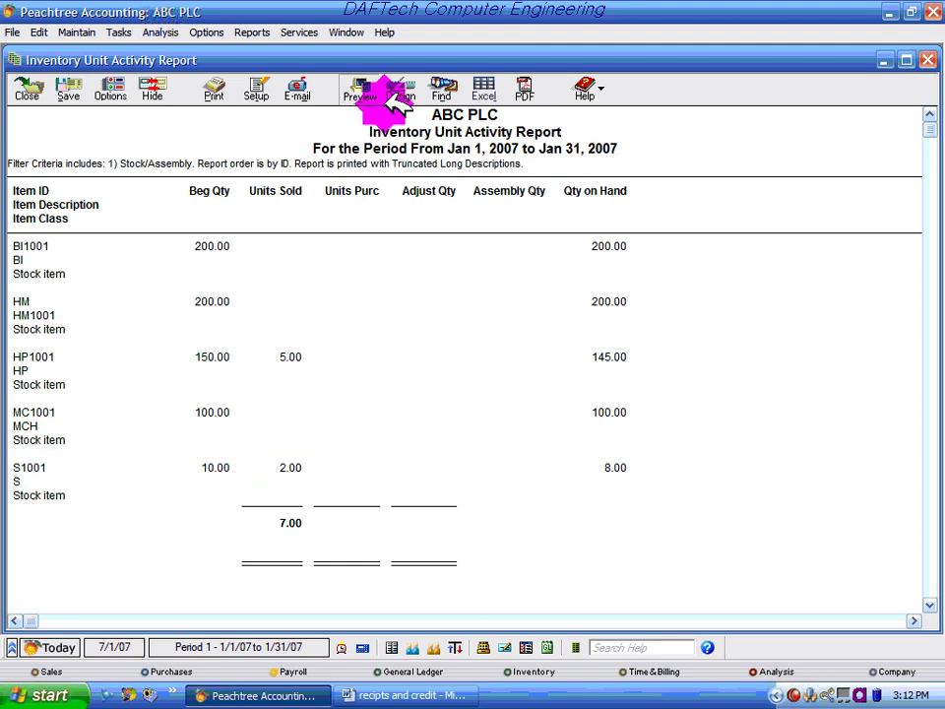
left_click(927, 60)
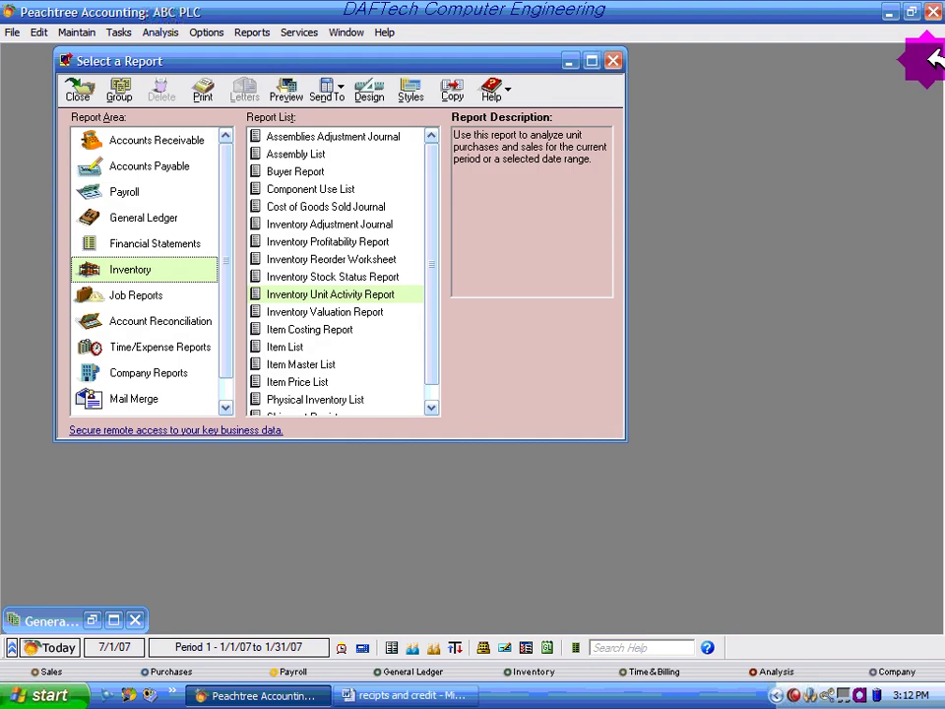
left_click(613, 60)
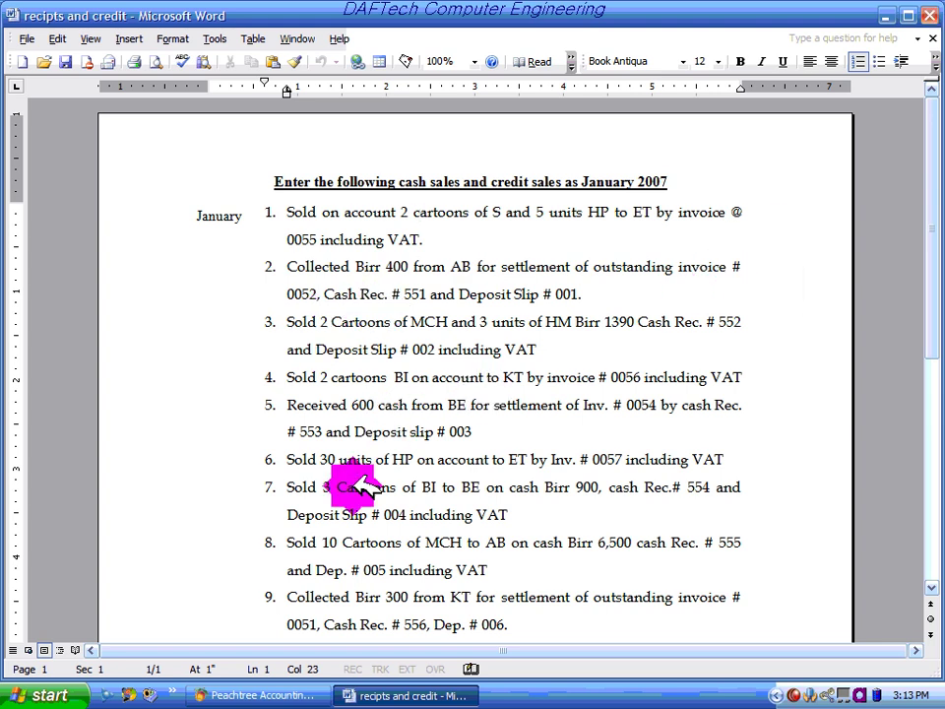
Step: Switch to the Word exercise document and highlight transaction 2, the collection from AB, to read it
double_click(383, 266)
left_click(461, 256)
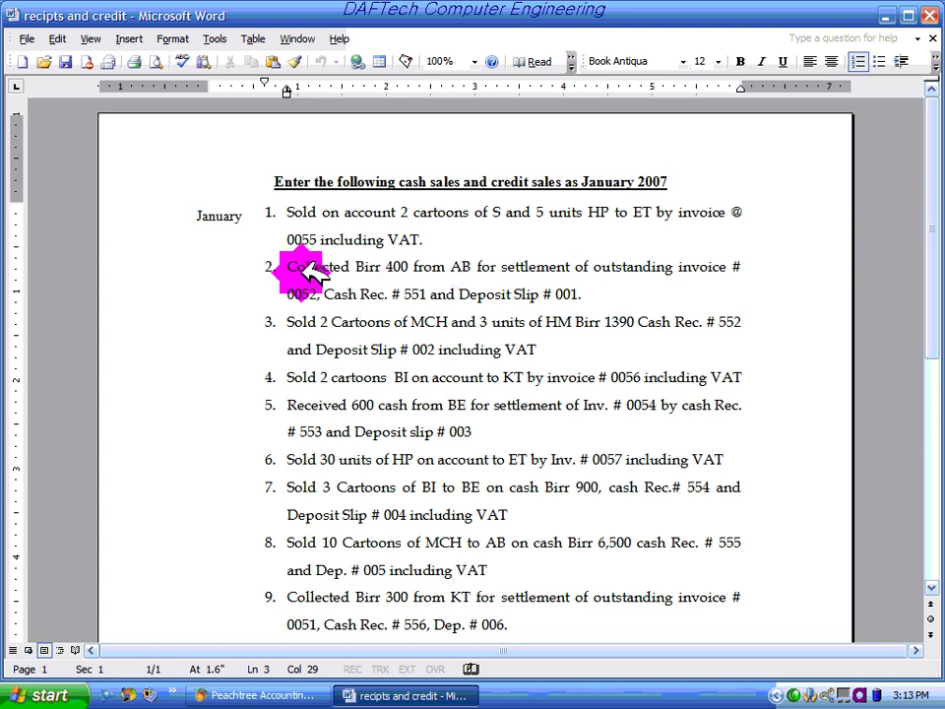
left_click_drag(292, 264, 571, 289)
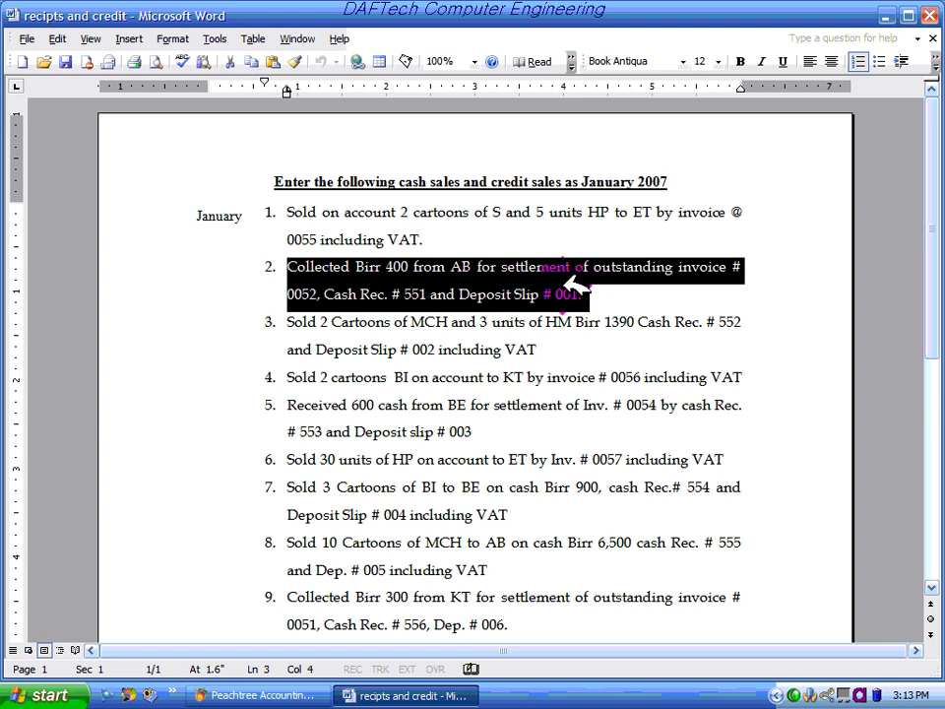
Step: Return to Peachtree, close the minimized General Ledger report, and open a receipt using the Cash at bank Checking account
left_click(885, 14)
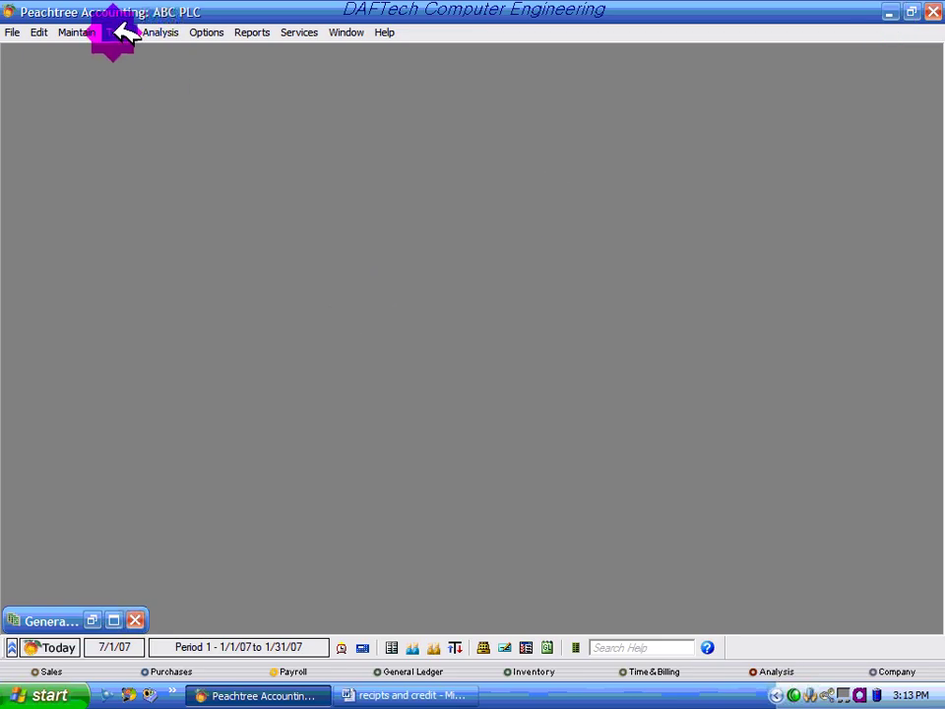
left_click(135, 620)
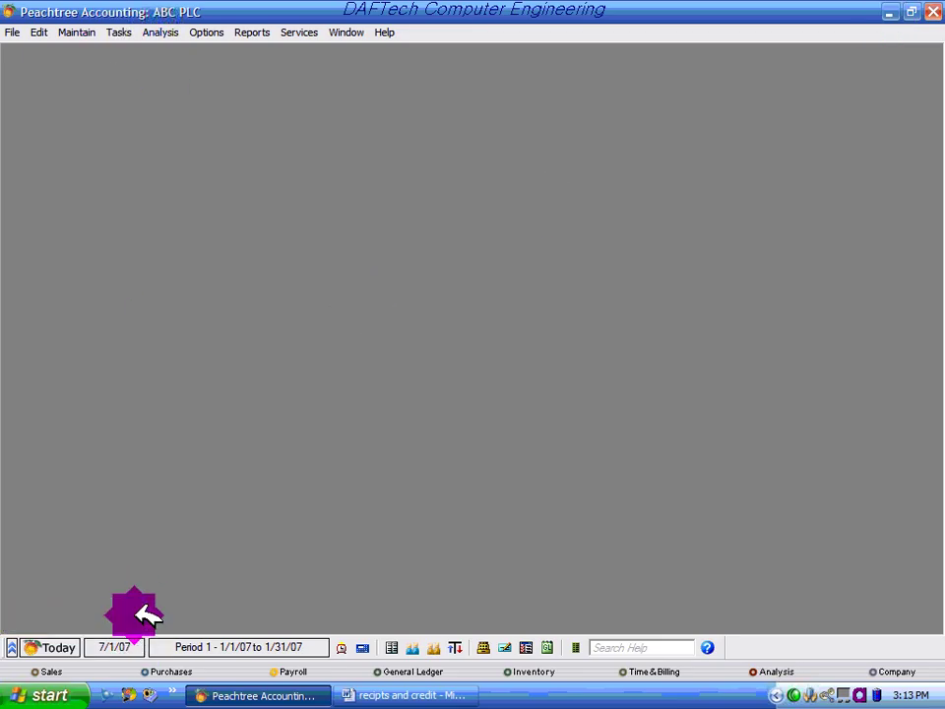
left_click(120, 31)
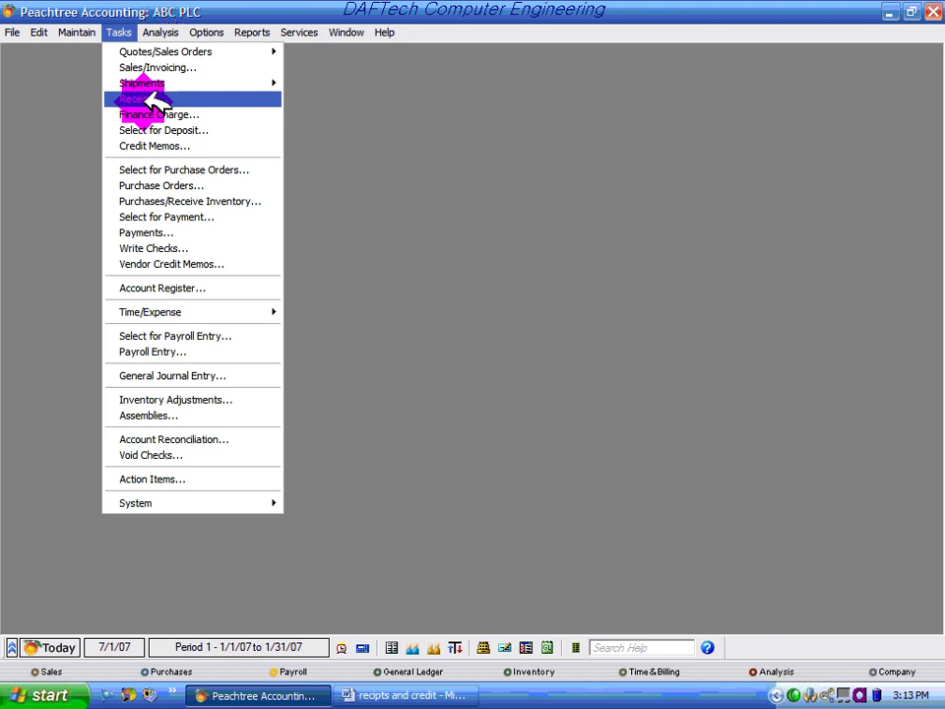
left_click(147, 98)
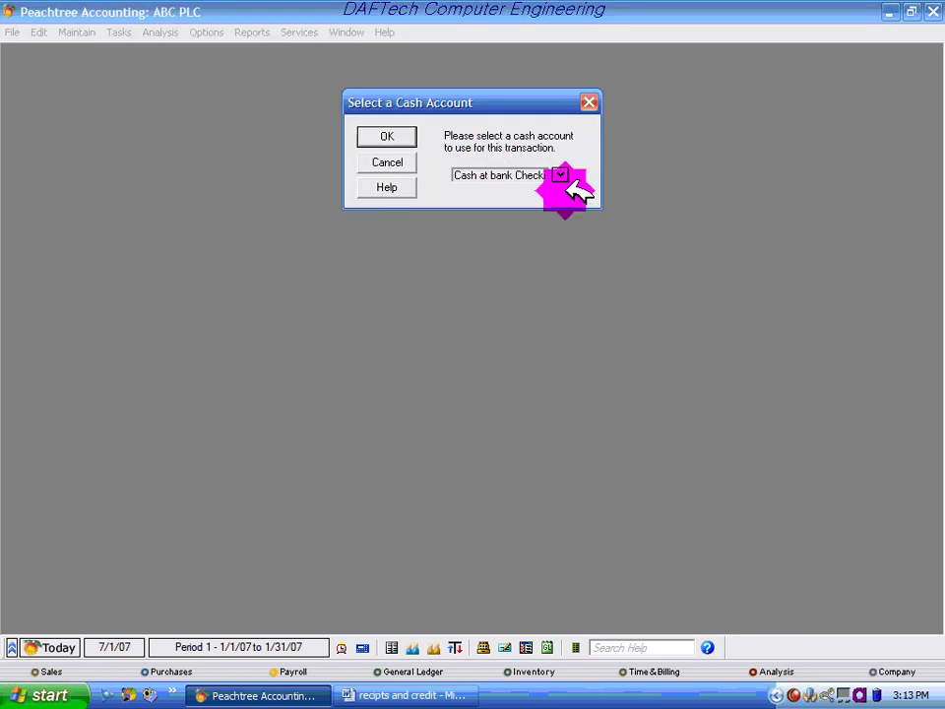
left_click(386, 136)
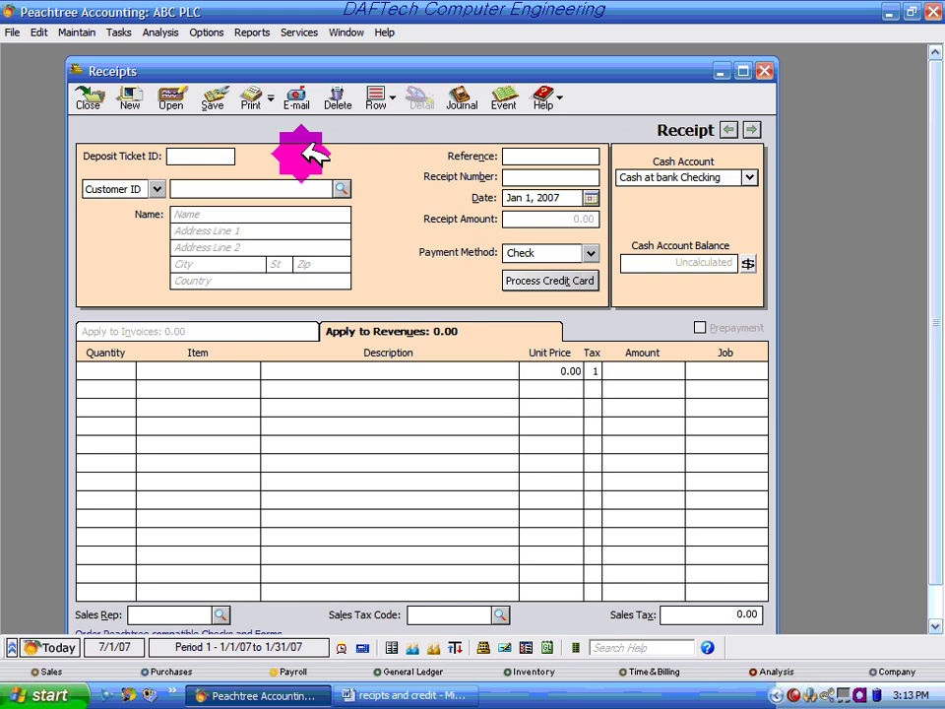
Step: Select customer AB for the receipt
left_click(165, 332)
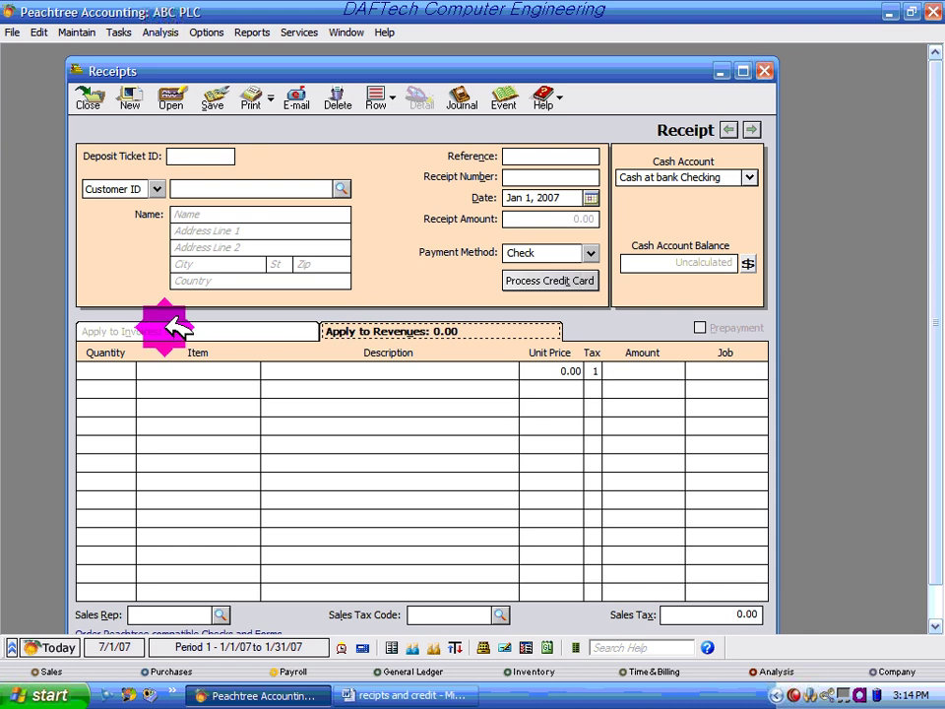
left_click(341, 188)
double_click(306, 205)
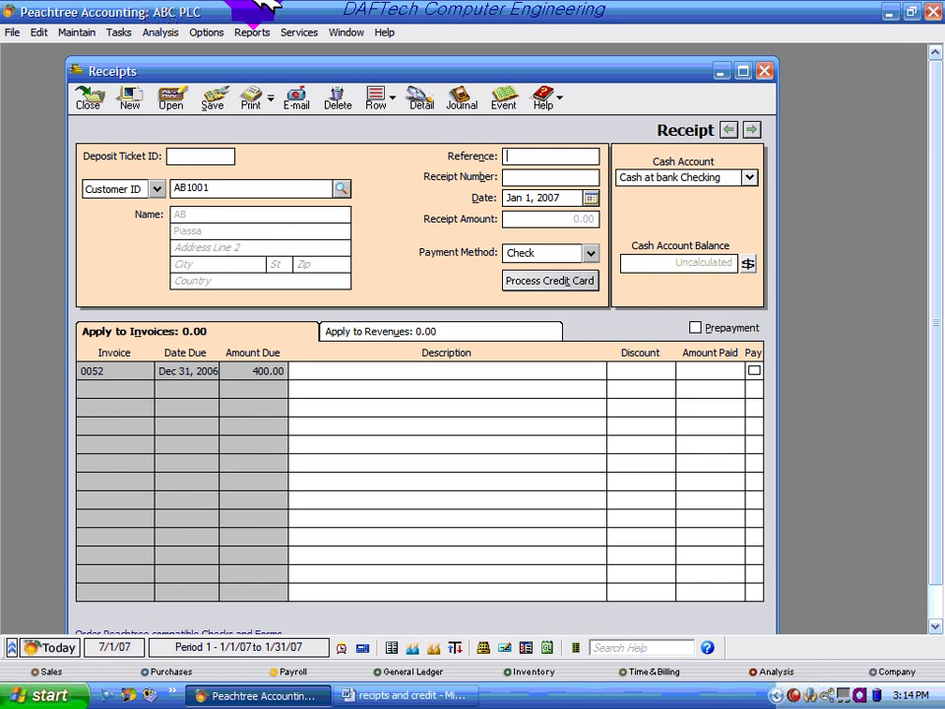
Step: Check the invoice, cash receipt and deposit slip numbers of transaction 2 in the Word document
left_click(399, 696)
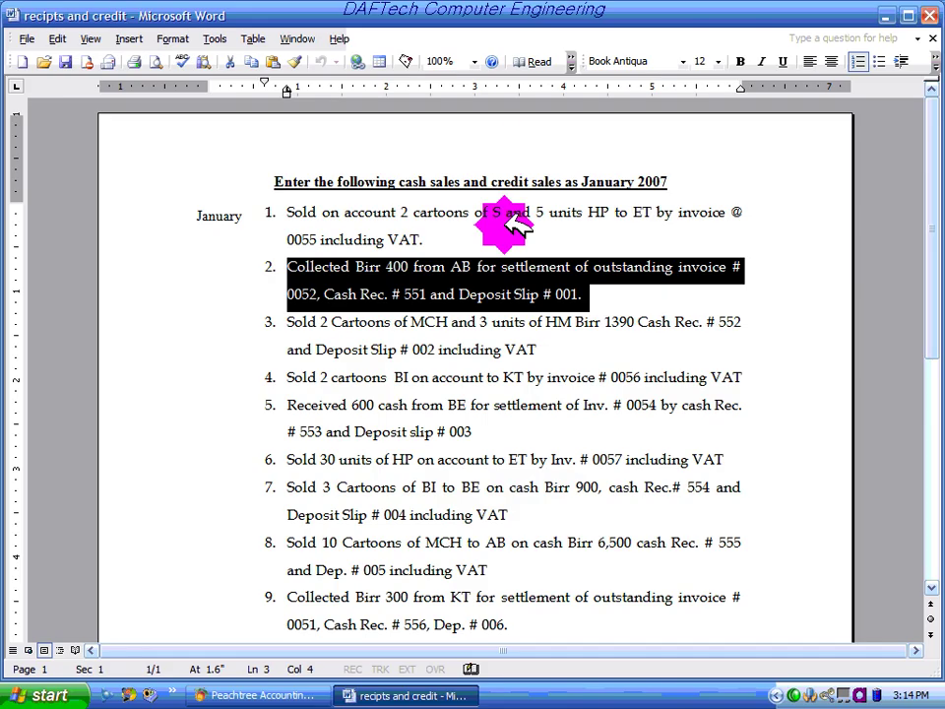
left_click(492, 297)
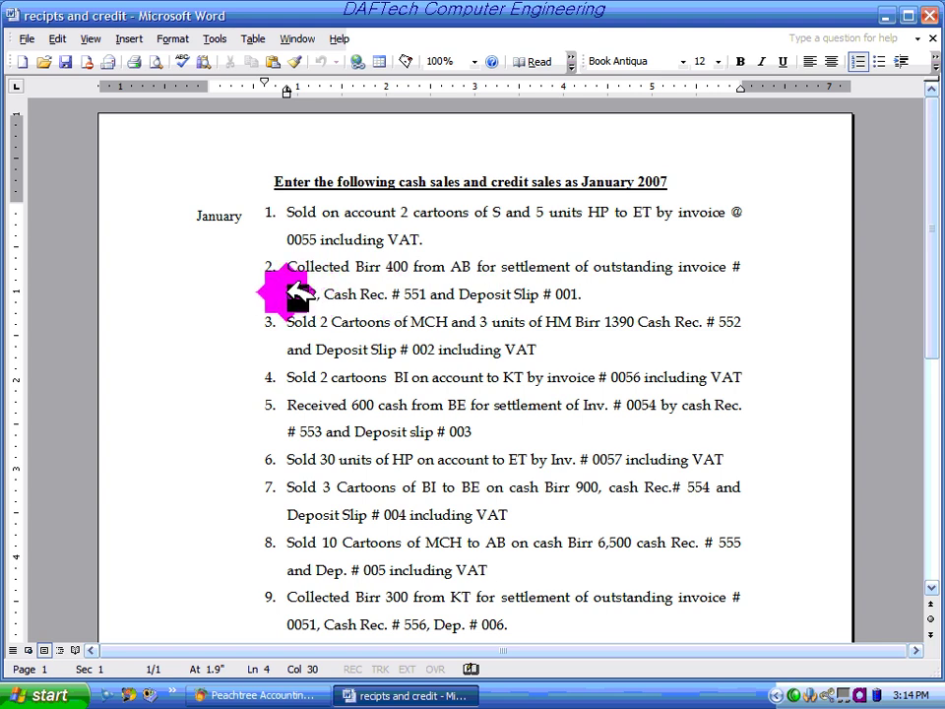
mouse_move(291, 291)
left_mouse_down()
mouse_move(317, 292)
mouse_move(301, 297)
mouse_move(309, 293)
left_mouse_up()
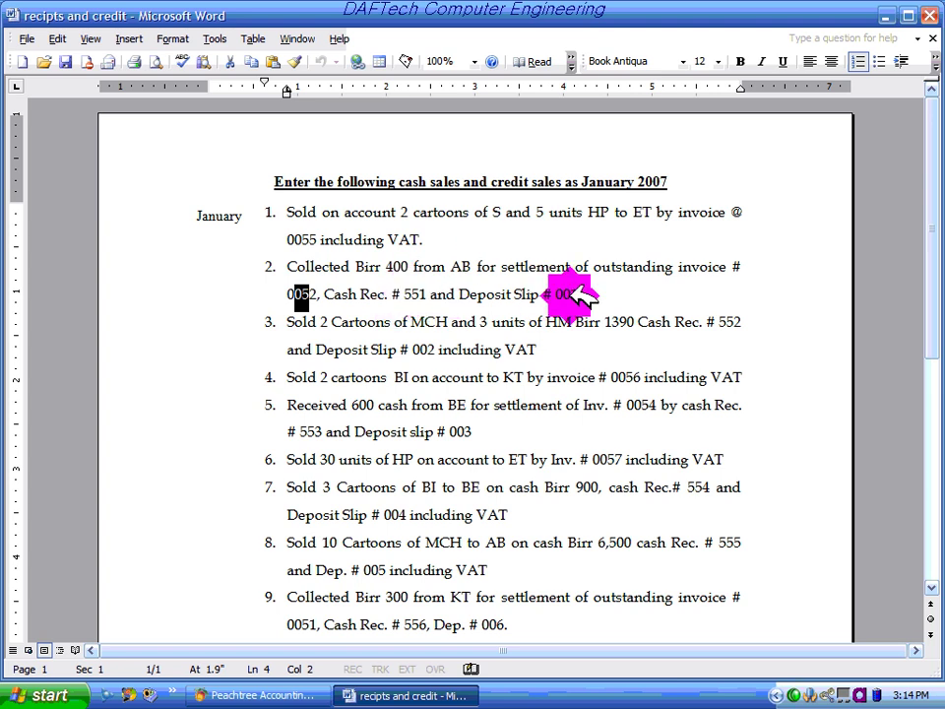
Step: In the Peachtree receipt, enter deposit ticket 001, reference 001, receipt number 551 and the date Jan 2, 2007
left_click(295, 695)
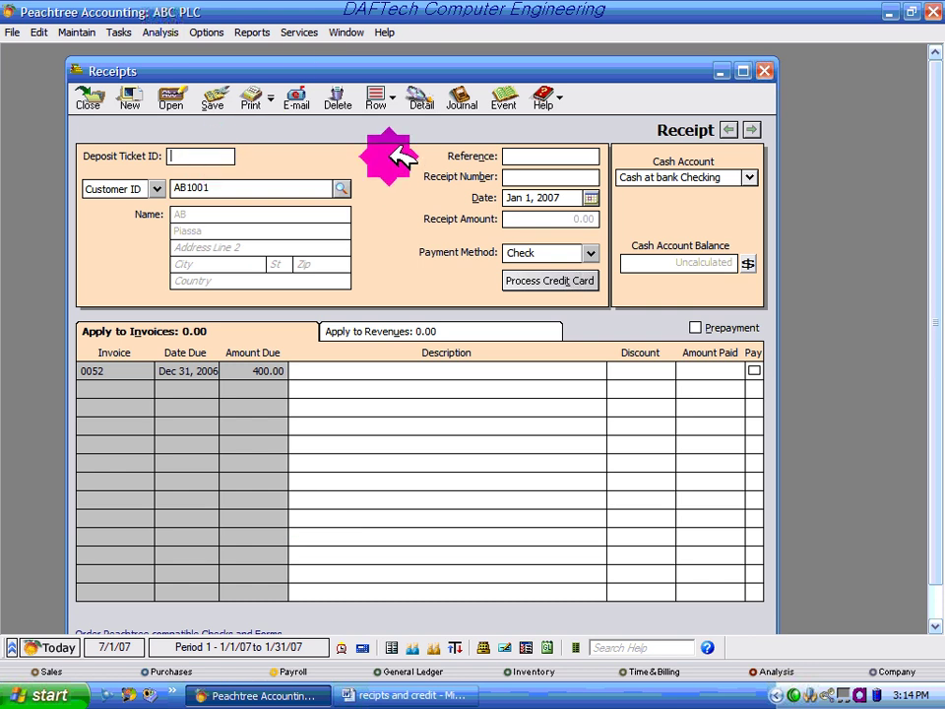
type("1")
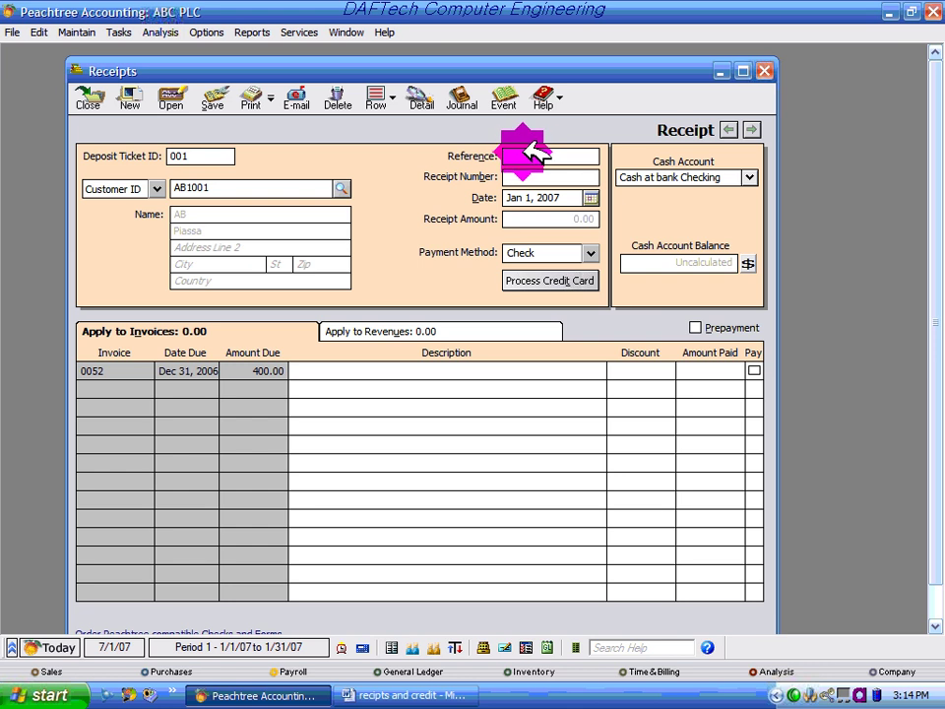
left_click(528, 147)
type("001")
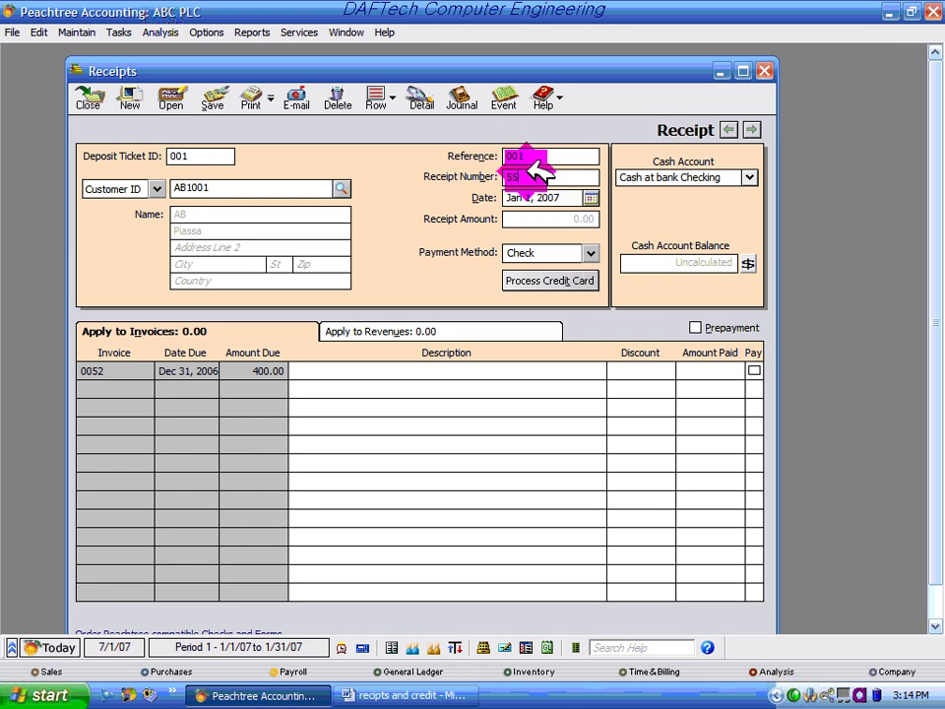
left_click(536, 167)
type("551")
left_click(590, 197)
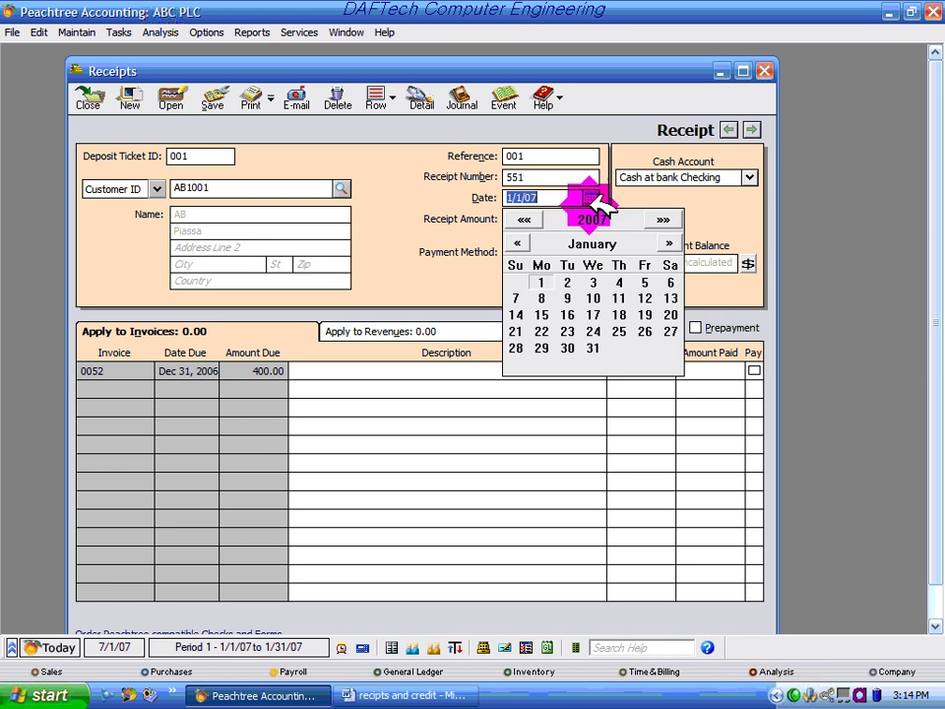
left_click(571, 282)
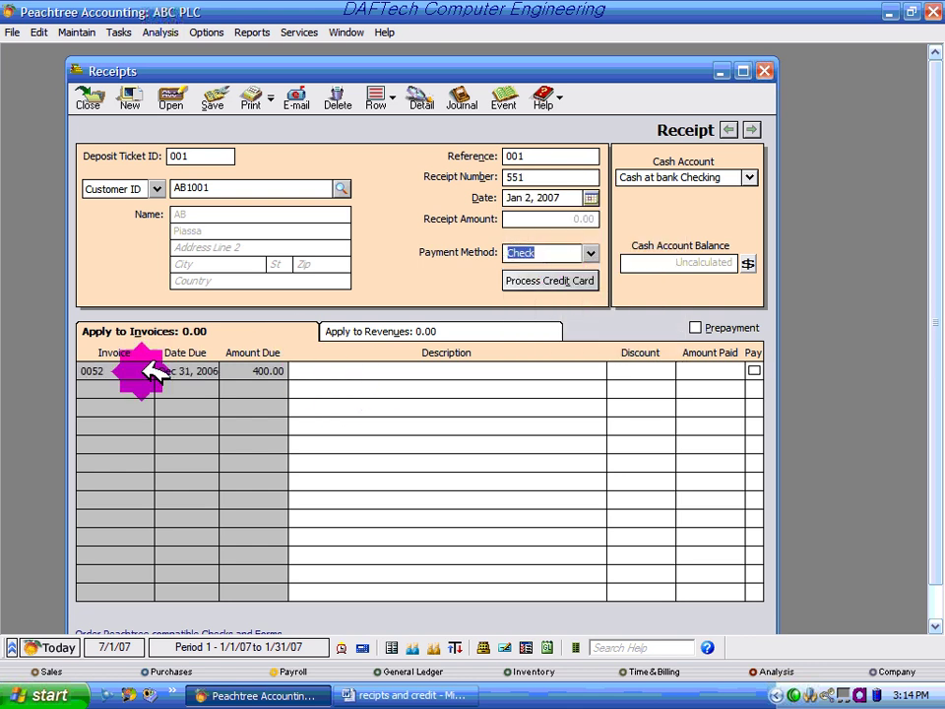
Step: Apply the receipt to invoice 0052 for 400.00, and save and close it after reviewing its journal entries
left_click(111, 375)
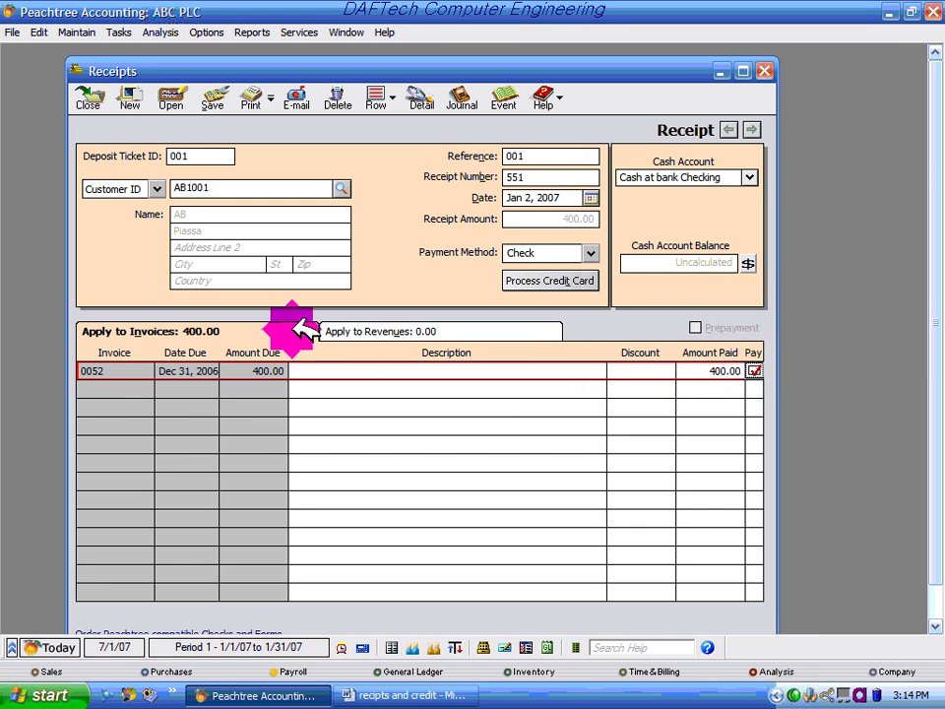
left_click(480, 100)
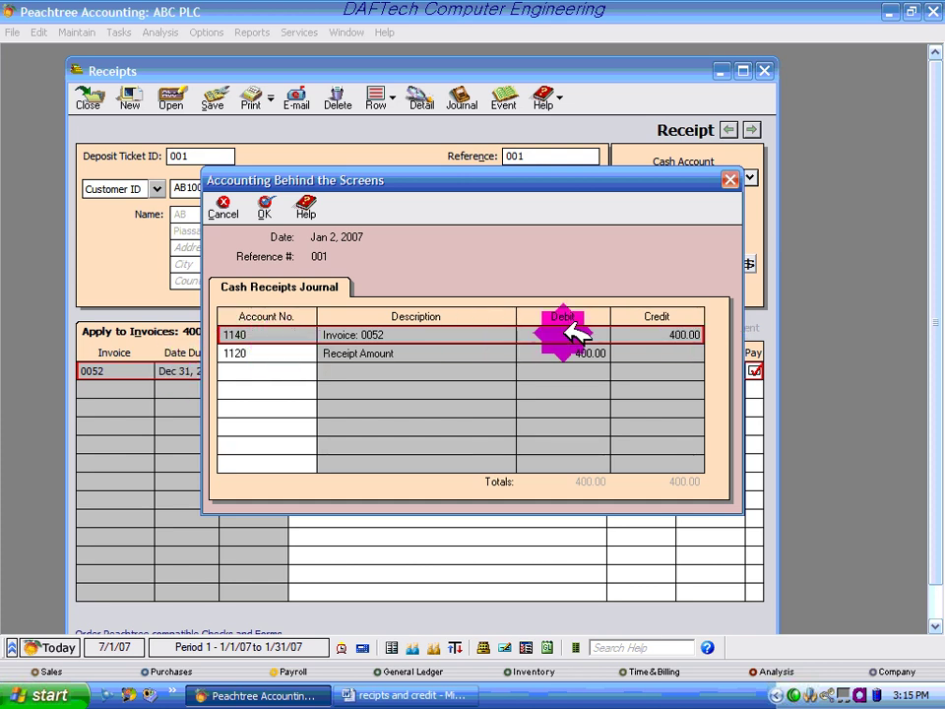
left_click(263, 207)
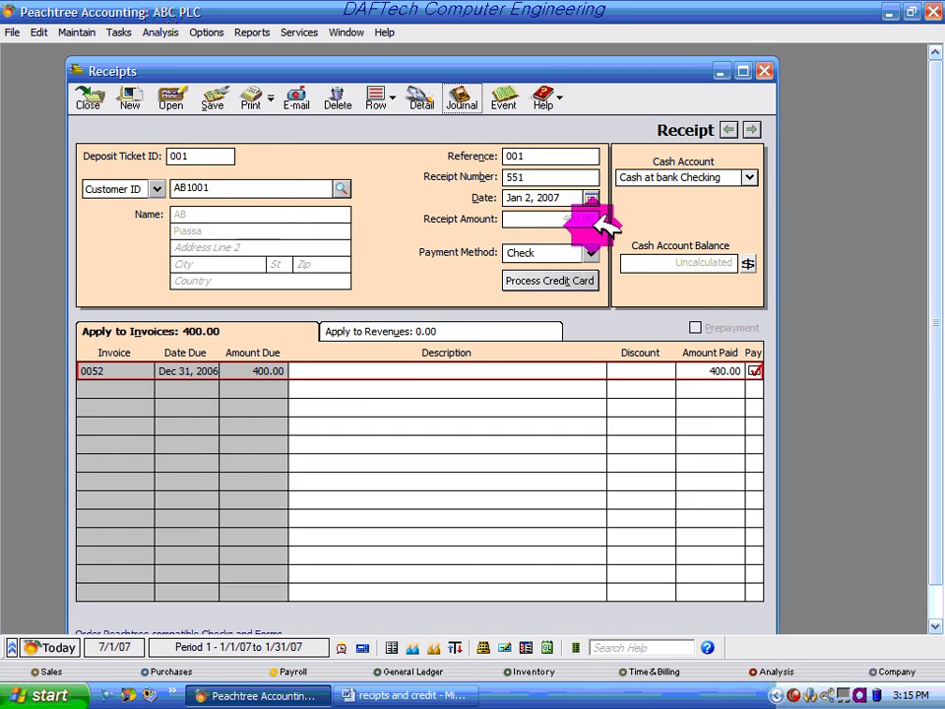
left_click(210, 95)
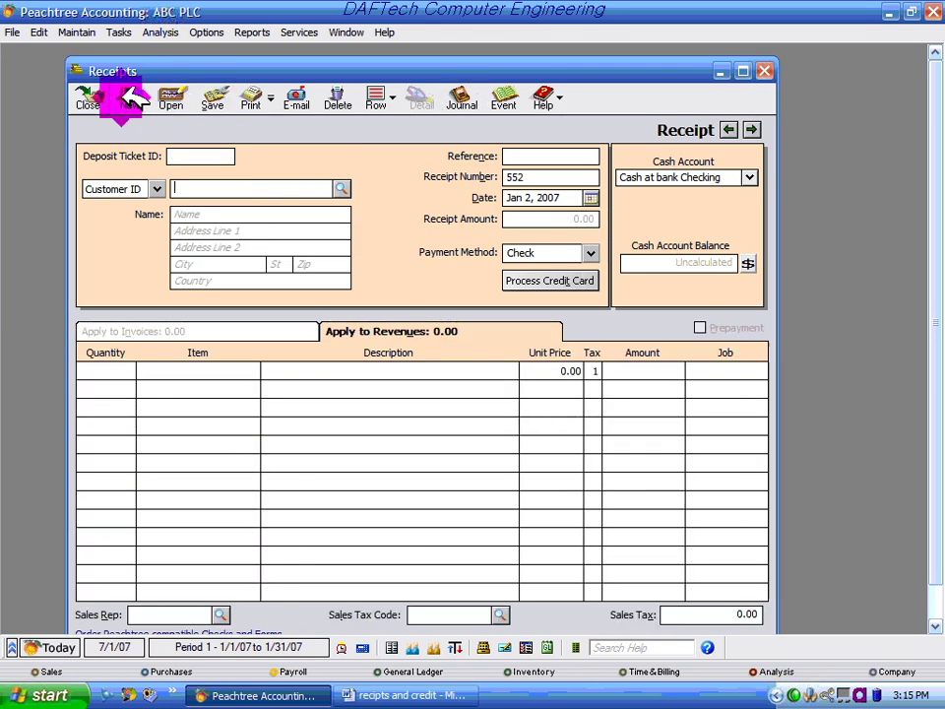
left_click(92, 95)
Step: Read transaction 3, the cash sale of MCH and HM, in the Word document
left_click(385, 695)
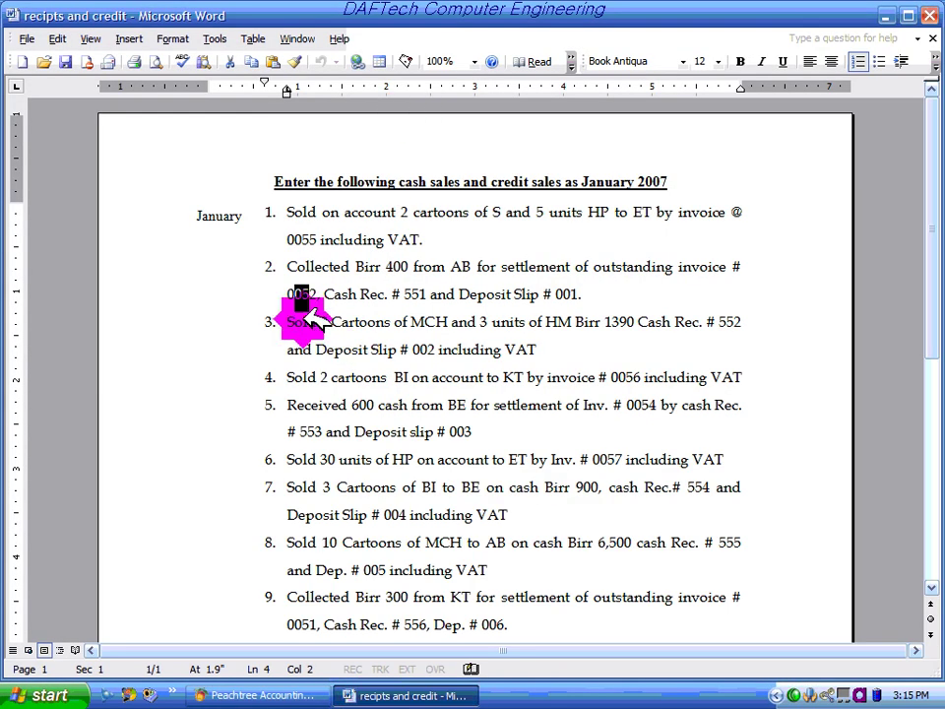
left_click(300, 322)
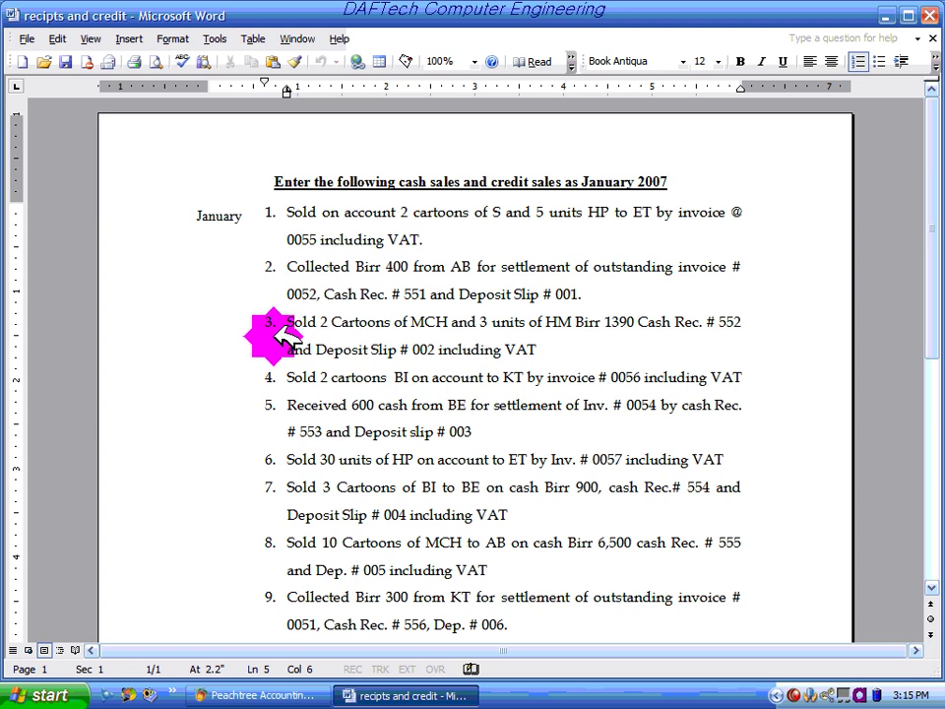
left_click(317, 328)
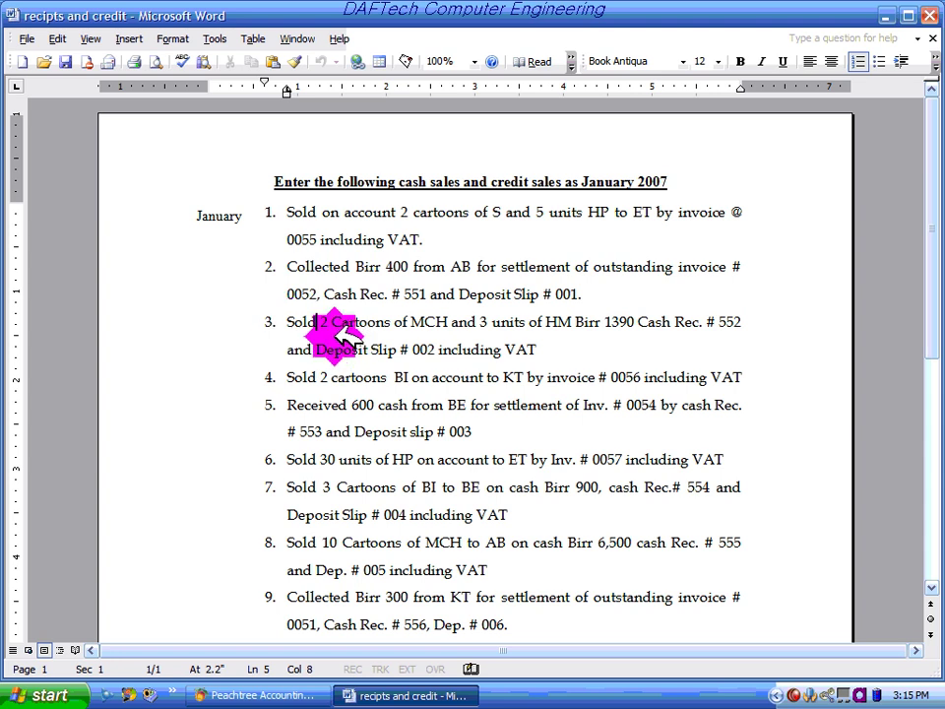
Step: Switch back to Peachtree and open a new receipt for the cash sale
left_click(285, 694)
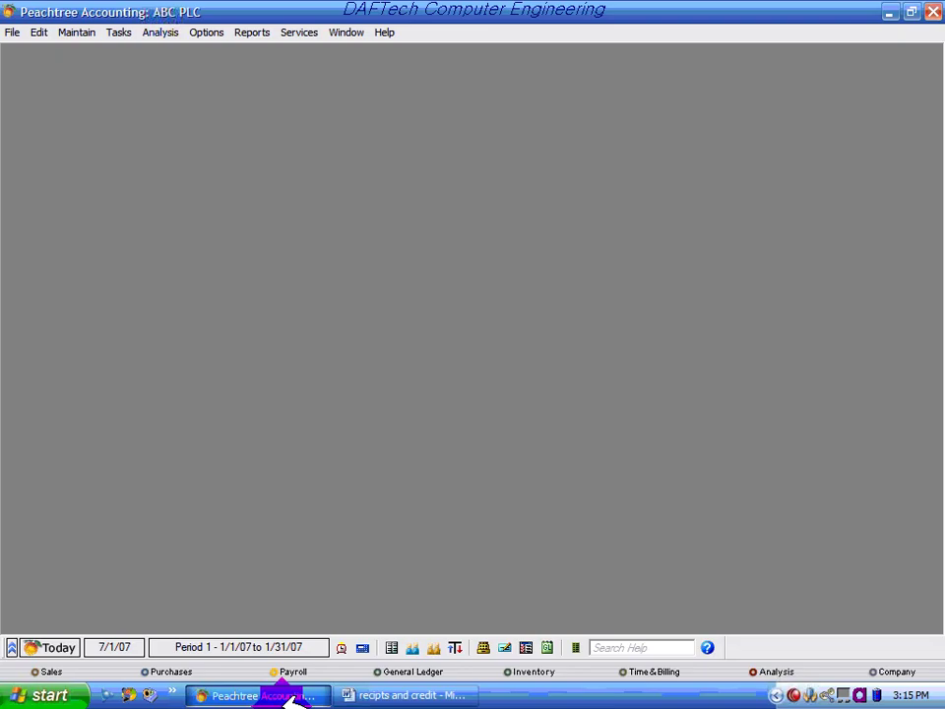
left_click(126, 32)
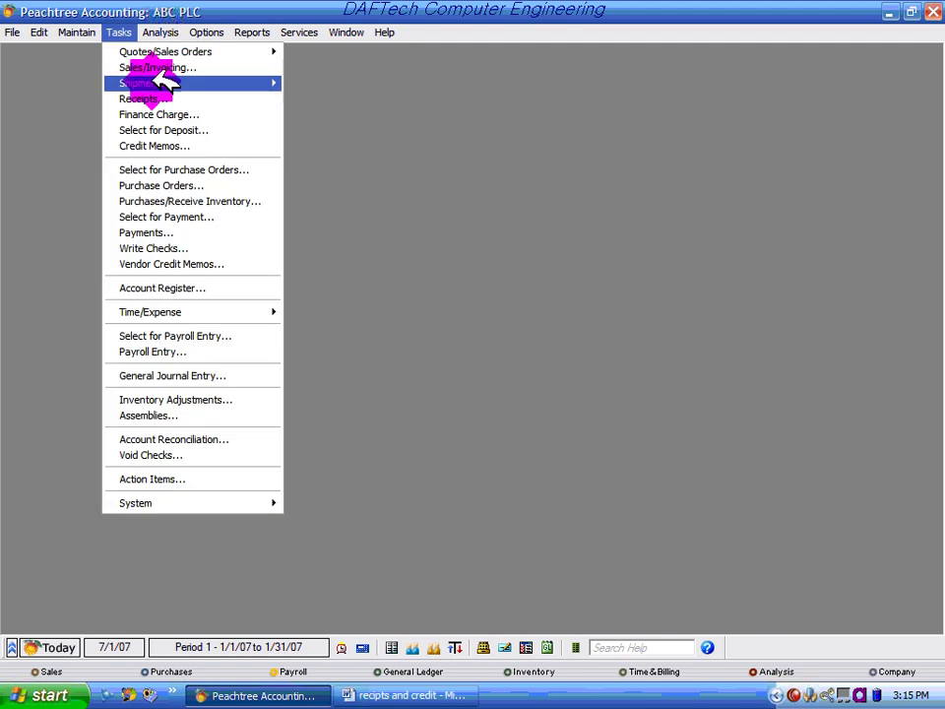
left_click(162, 98)
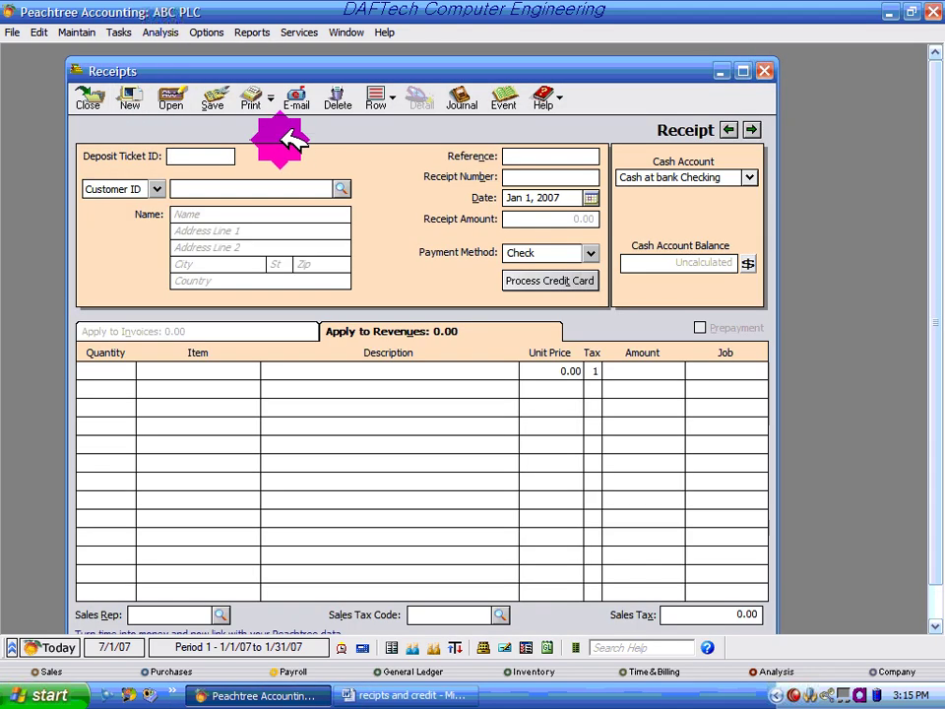
Step: Enter deposit ticket 002, reference 002, receipt number 552 and the date Jan 3, 2007 on the new receipt
type("00")
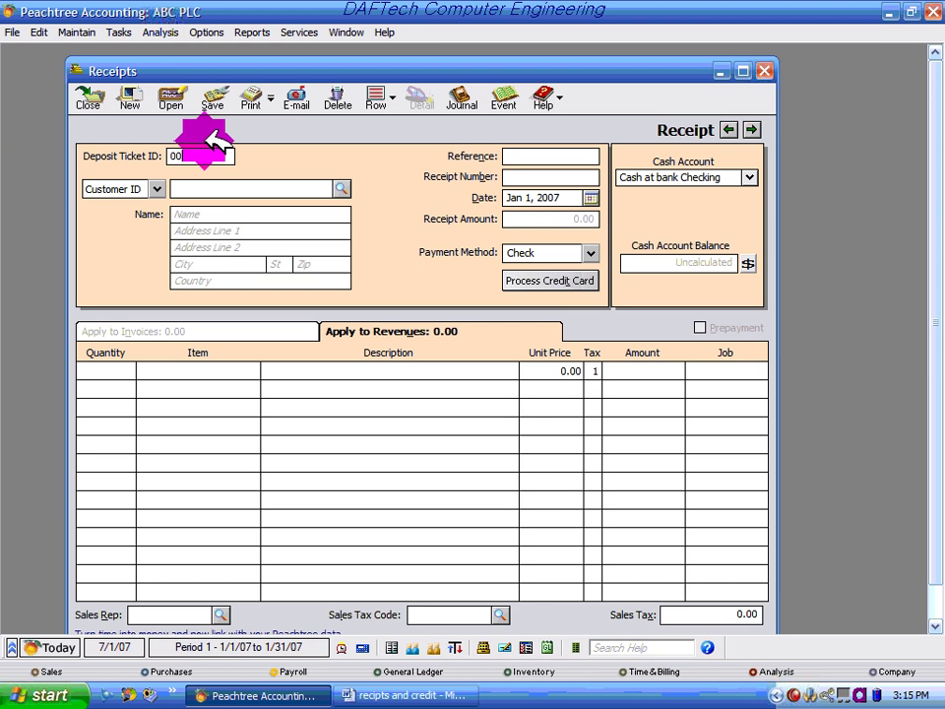
type("2")
left_click(521, 156)
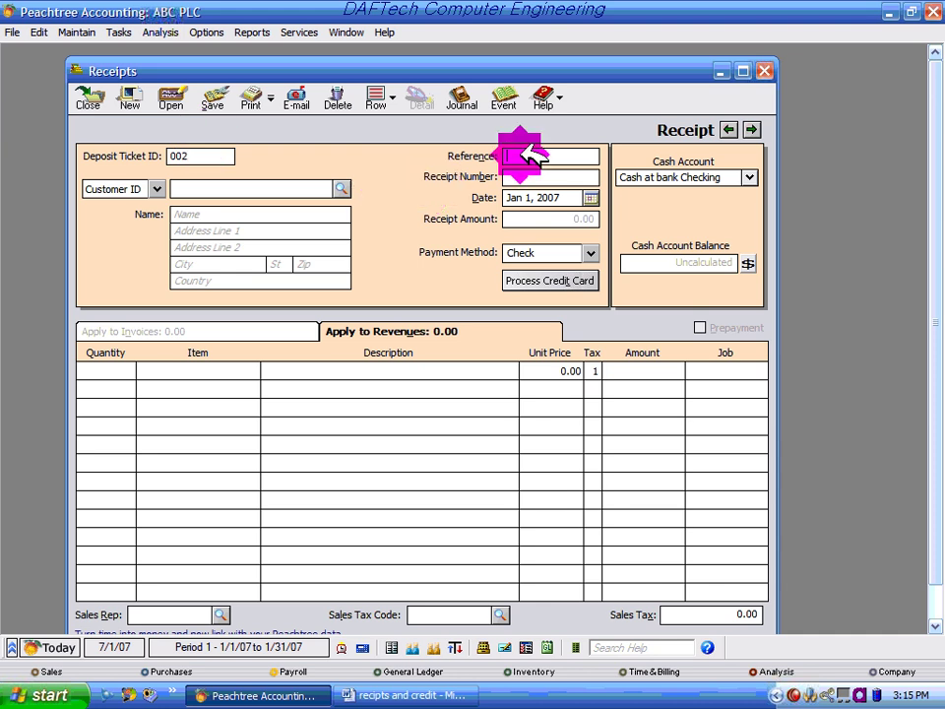
type("002")
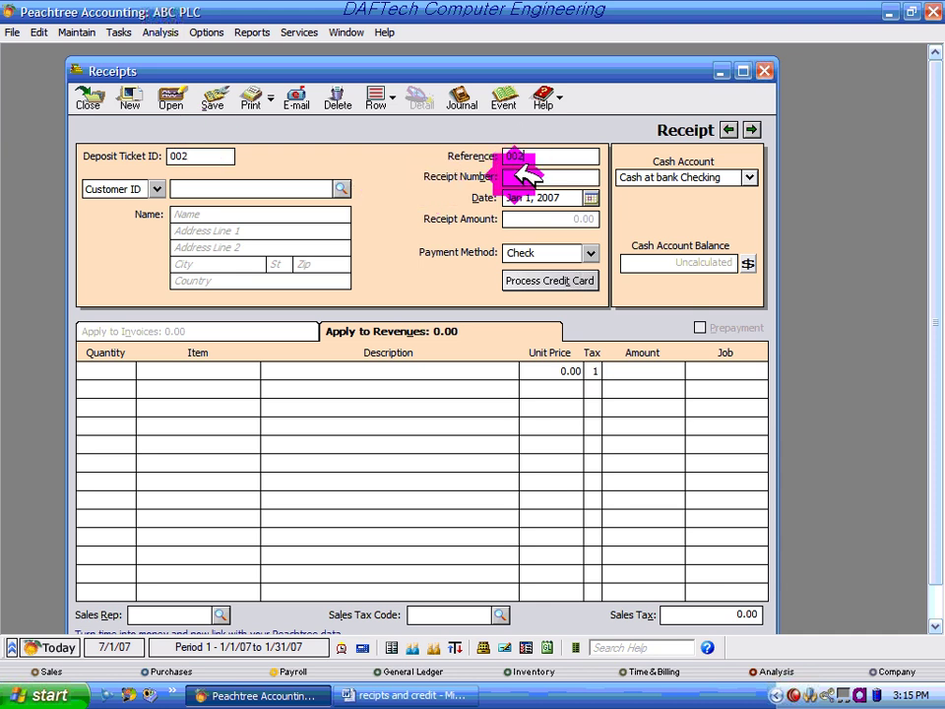
left_click(529, 176)
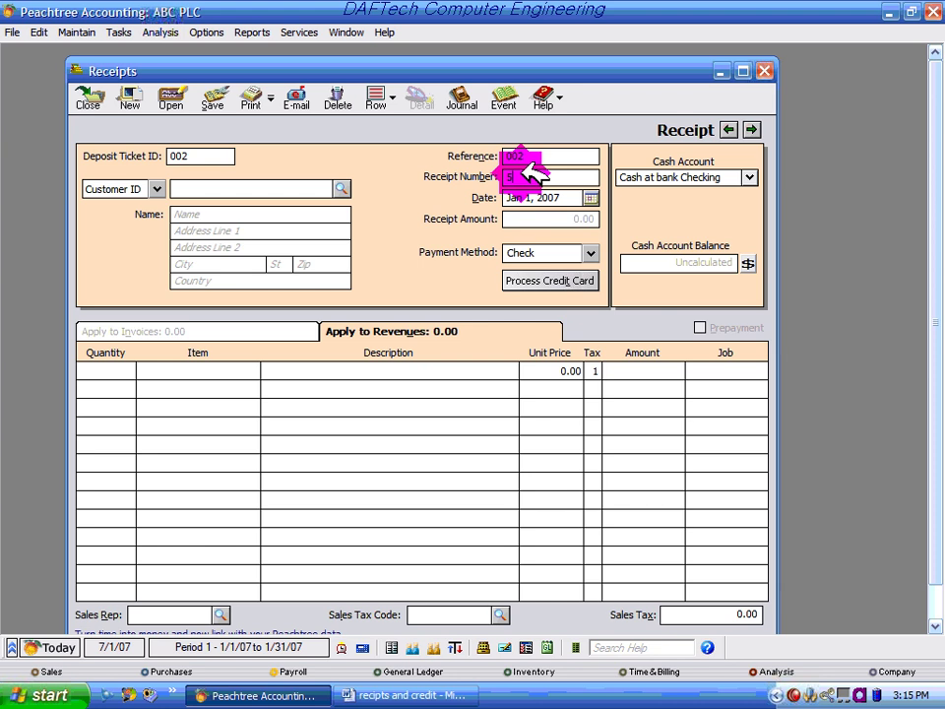
type("552")
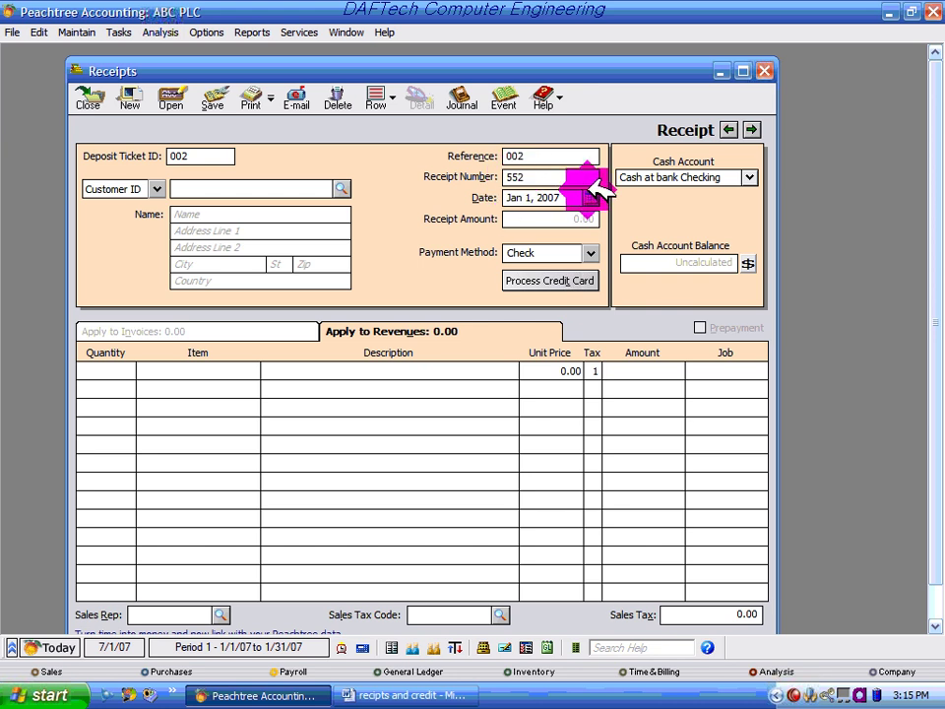
left_click(591, 197)
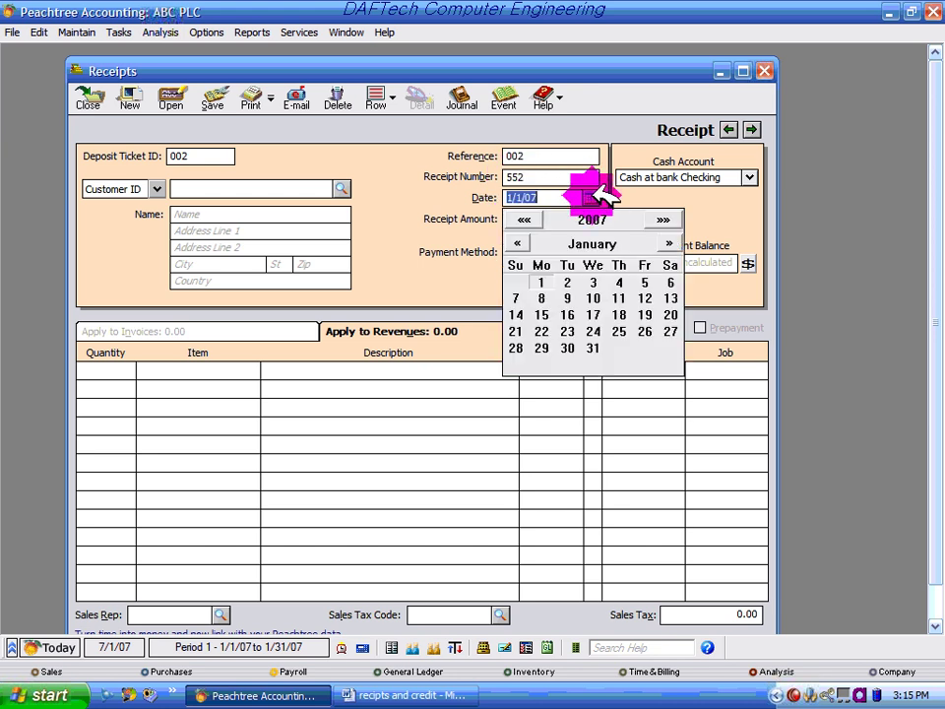
left_click(598, 286)
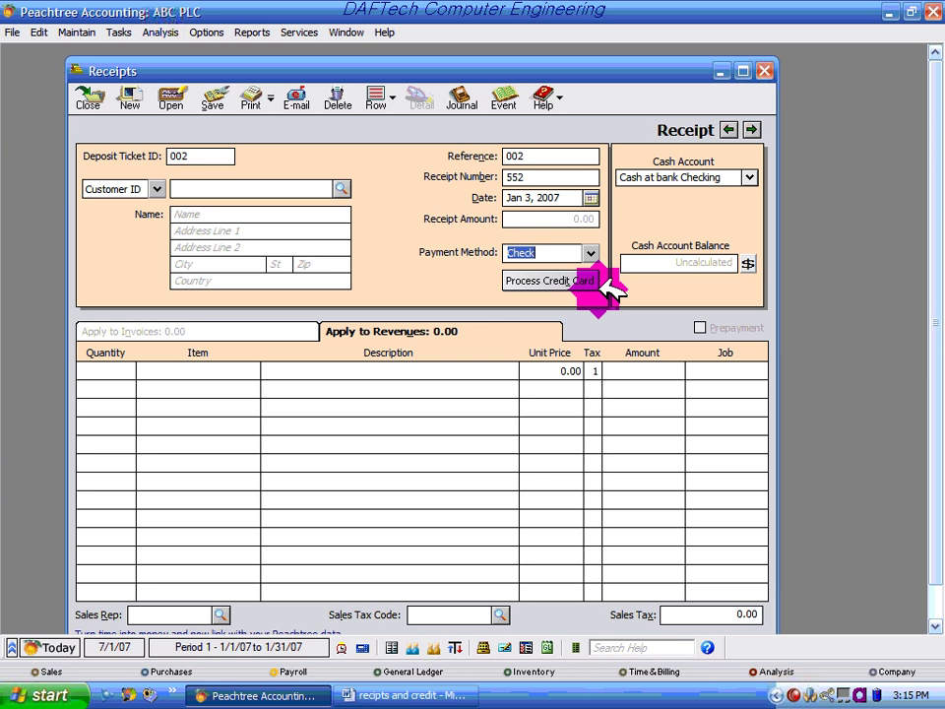
Step: Check transaction 3 in the Word document for a customer, and enter "Cah customer" as the name on the Peachtree receipt
left_click(344, 187)
left_click(343, 187)
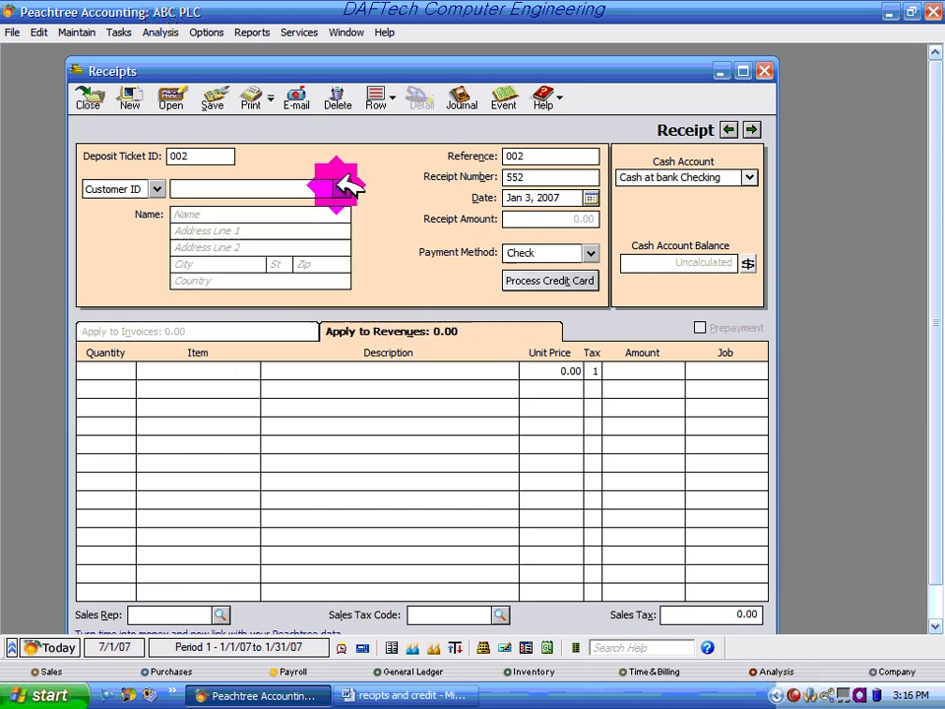
left_click(378, 692)
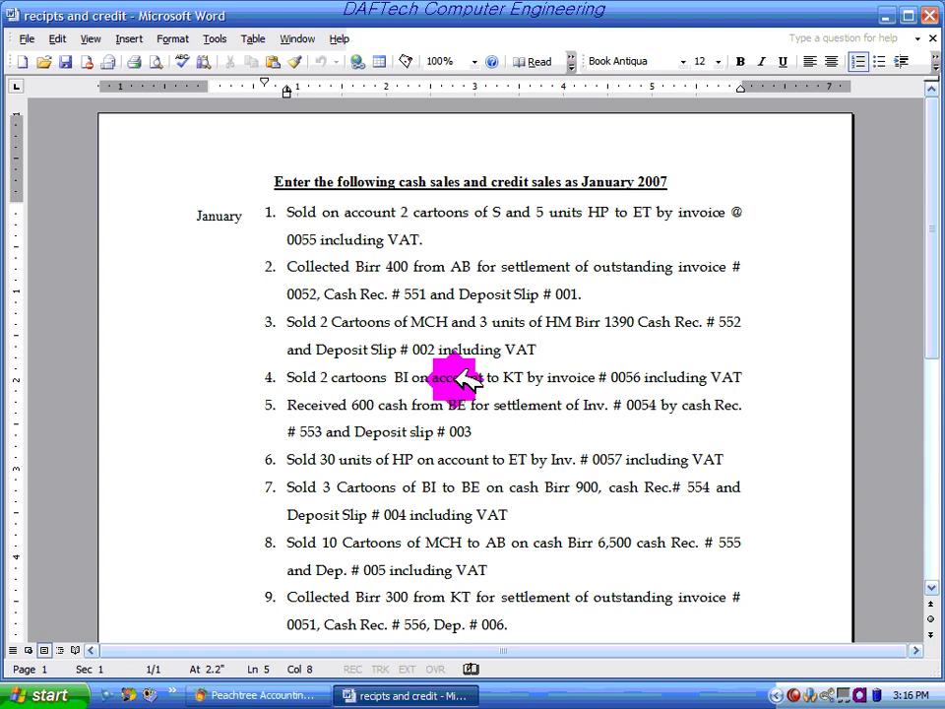
left_click(276, 695)
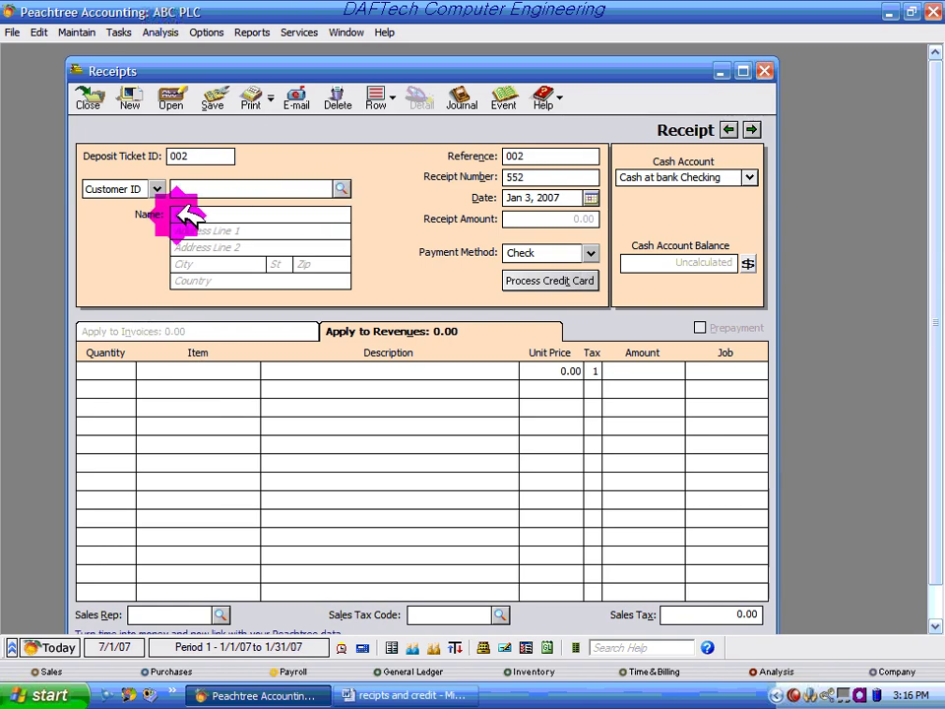
left_click(279, 215)
left_click(251, 215)
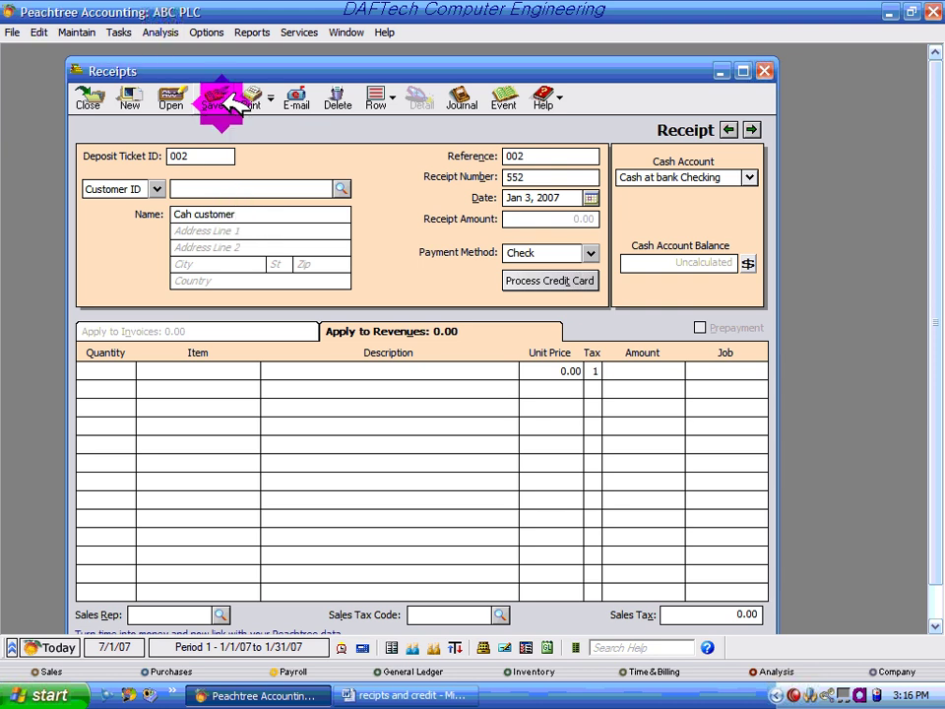
Step: Check the sold quantities in the Word document and add 2 units of item MC1001 as the receipt's first line
left_click(126, 371)
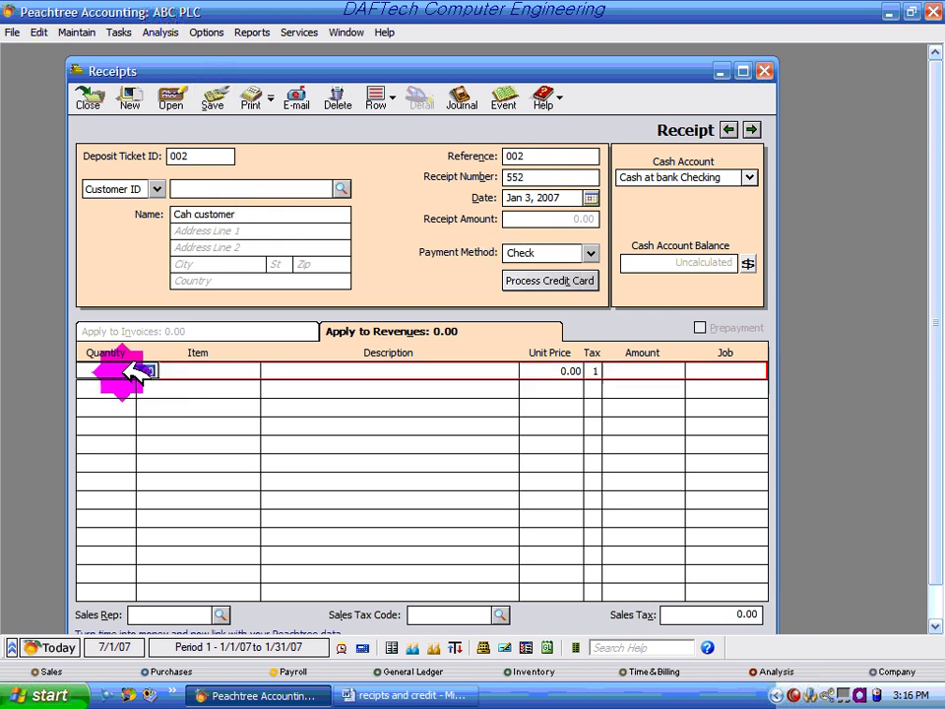
left_click(413, 695)
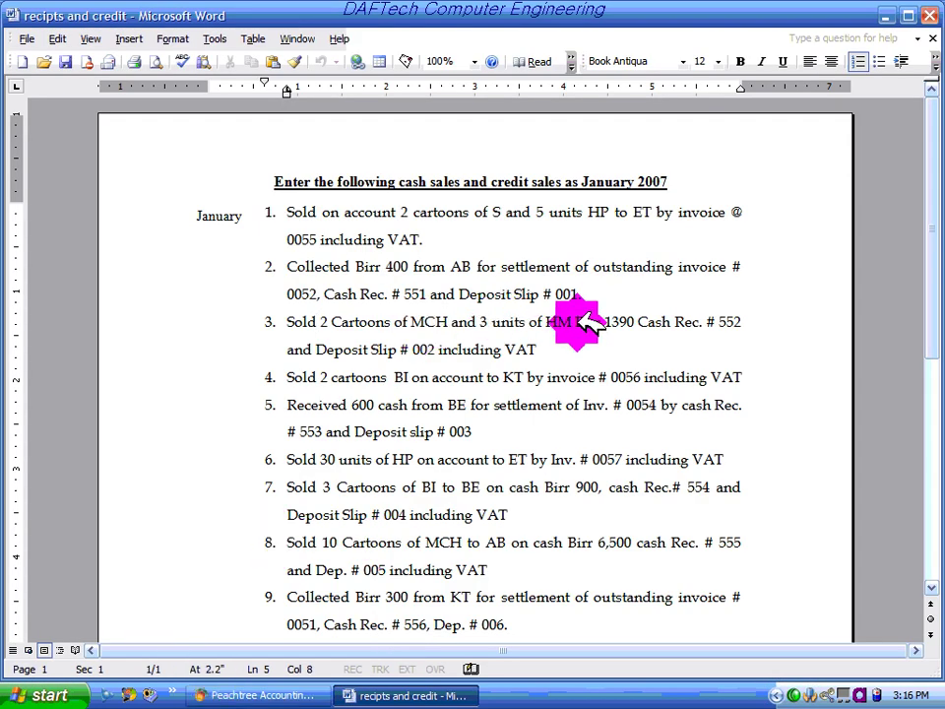
left_click(251, 694)
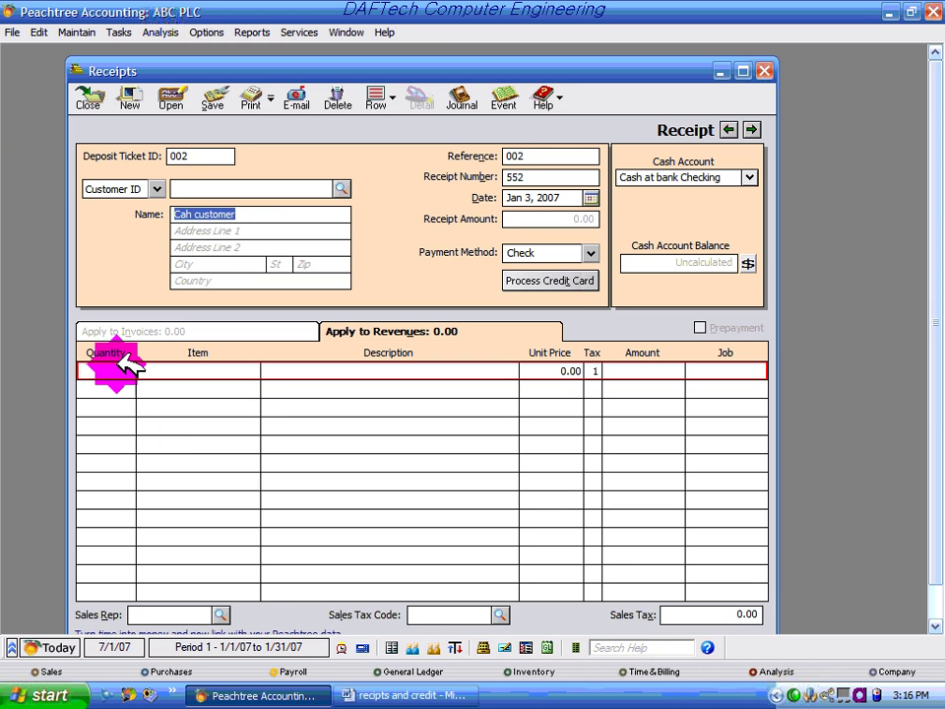
left_click(118, 370)
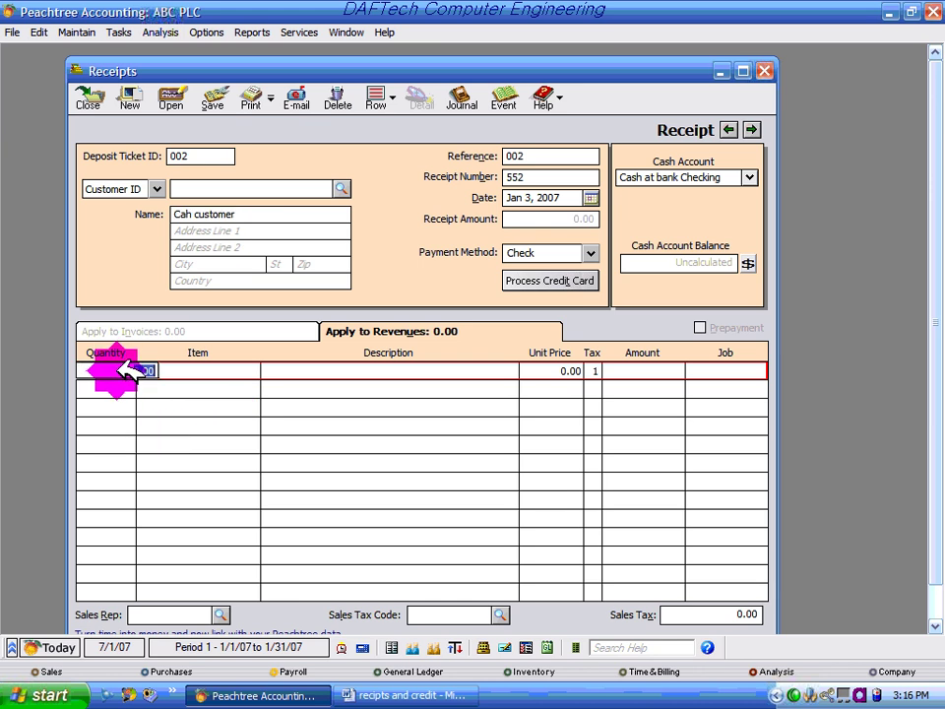
type("2")
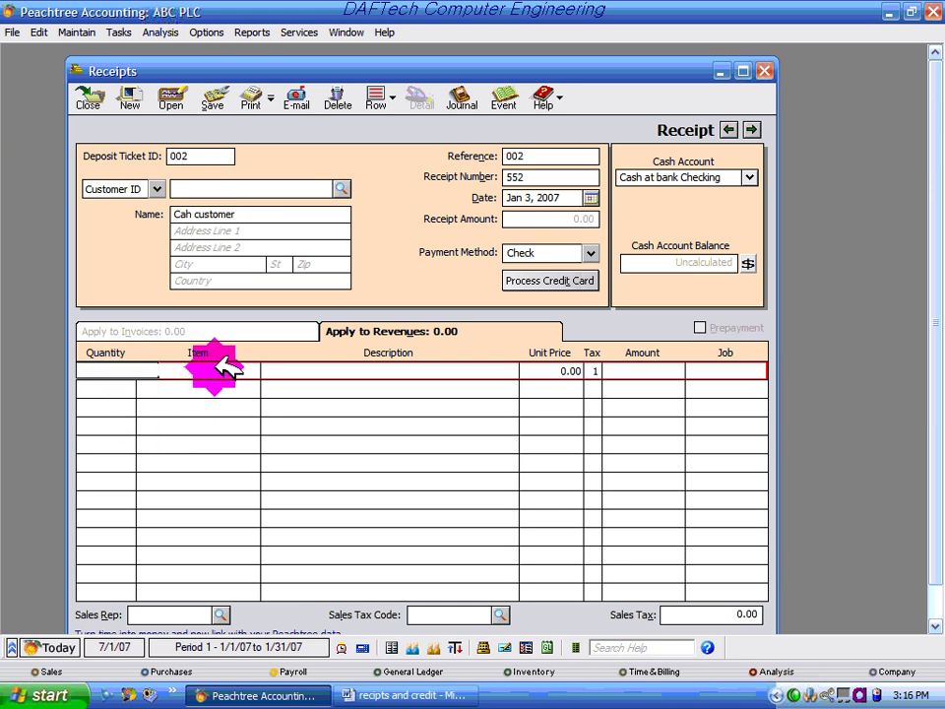
key("Tab")
left_click(254, 369)
double_click(334, 429)
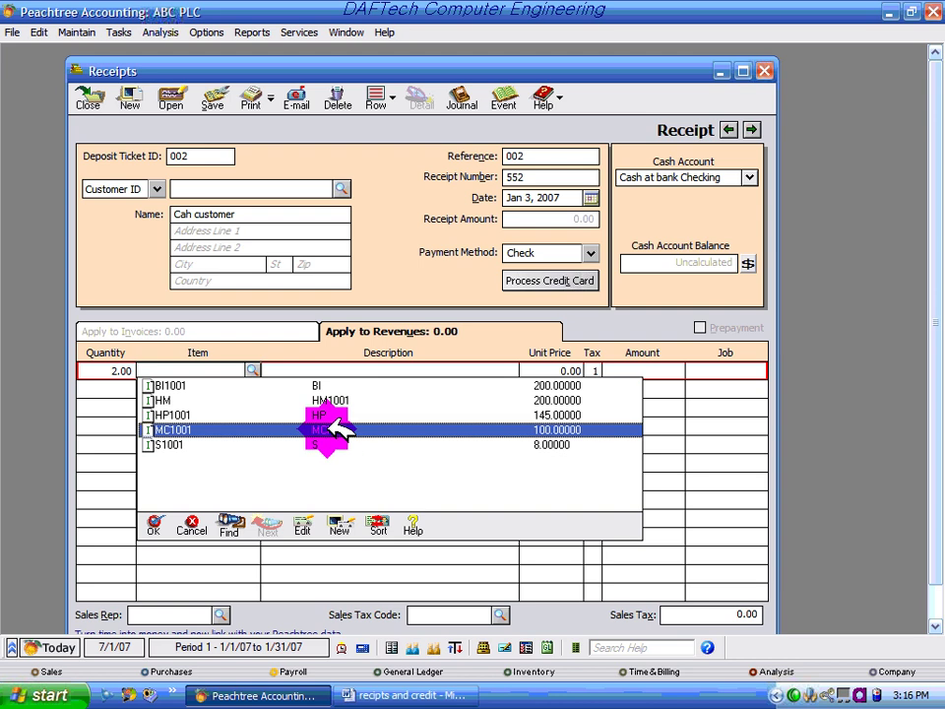
Step: Add 3 units of item HM as the second line and apply the VAT sales tax code to the receipt
left_click(123, 390)
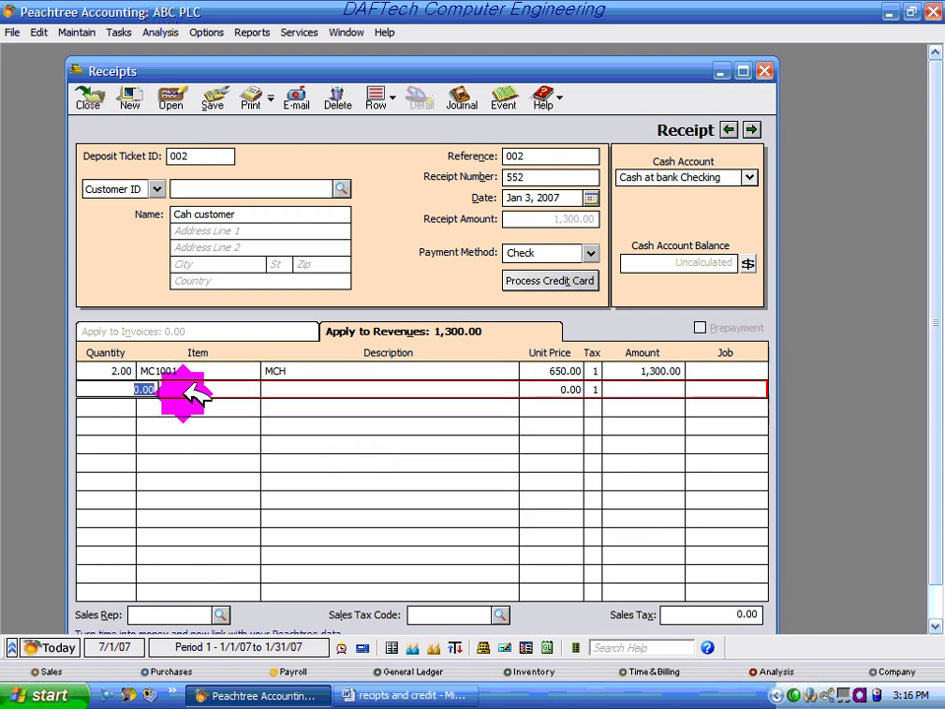
type("3")
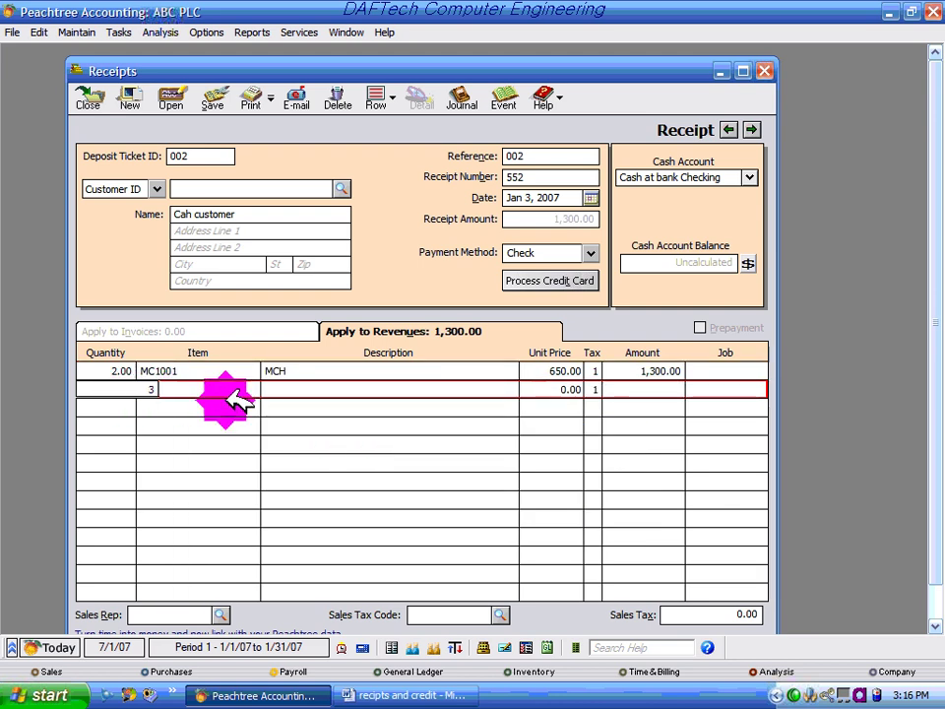
key("Tab")
left_click(254, 388)
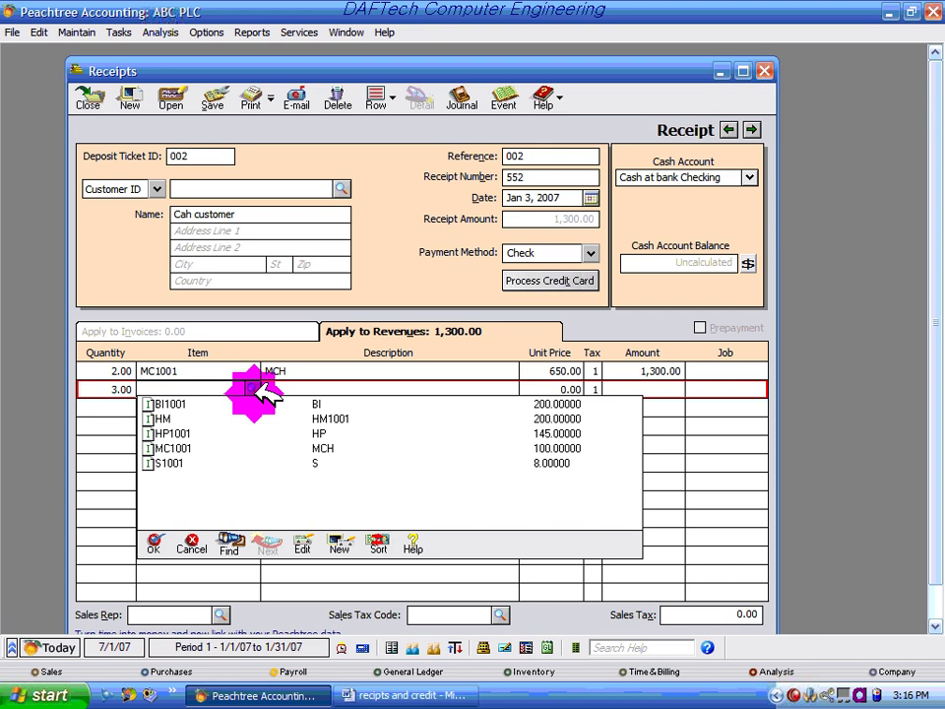
double_click(182, 418)
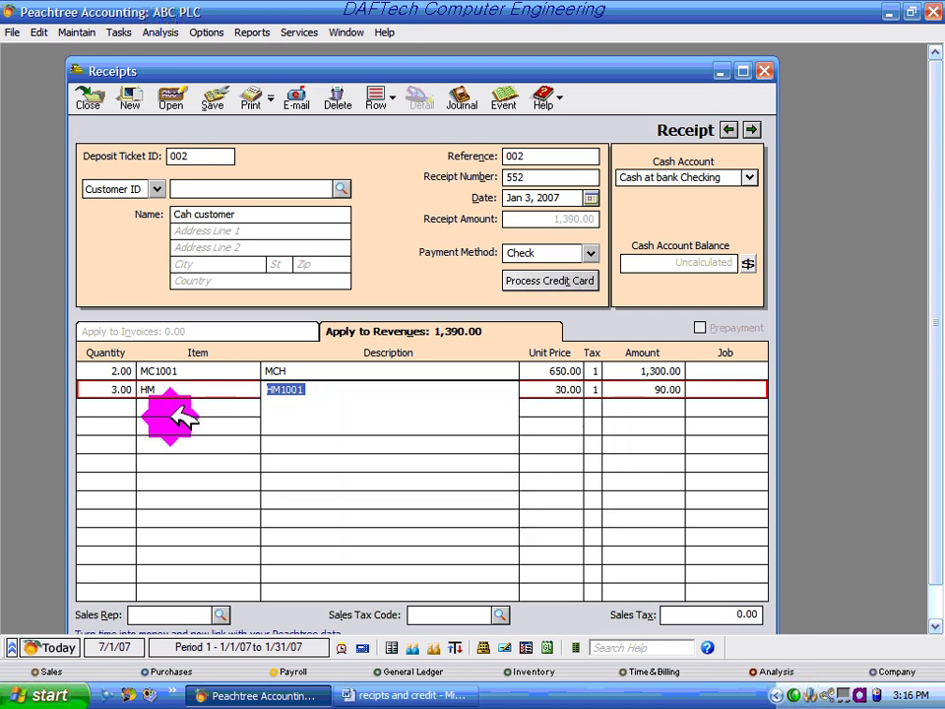
left_click(500, 614)
double_click(500, 439)
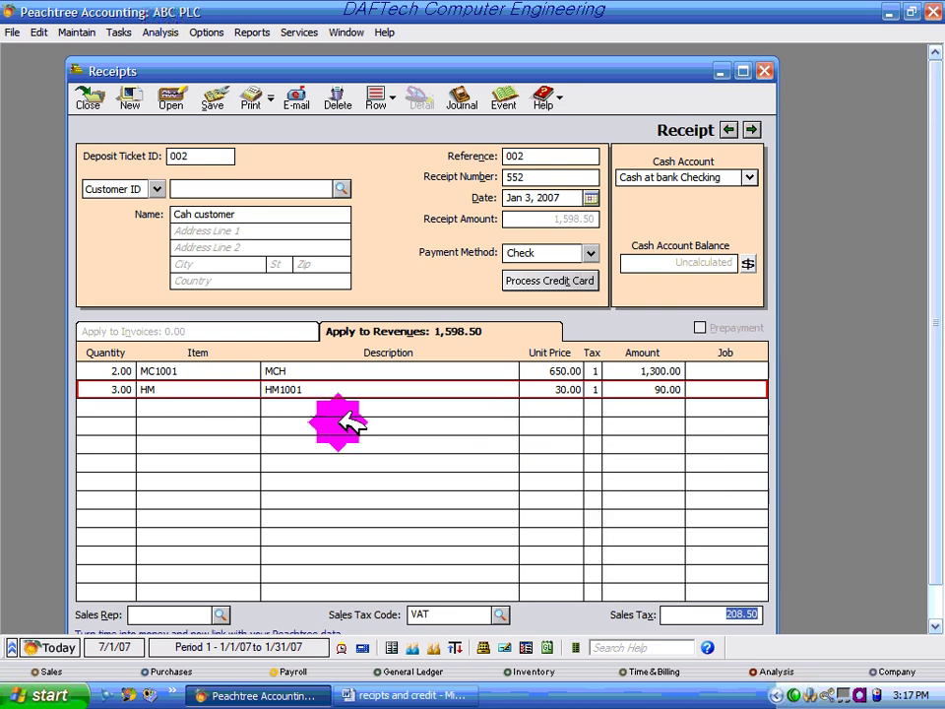
Step: Examine the receipt's cash receipts journal entries: sales tax, item revenues, cost of sales and receipt amount
left_click(459, 98)
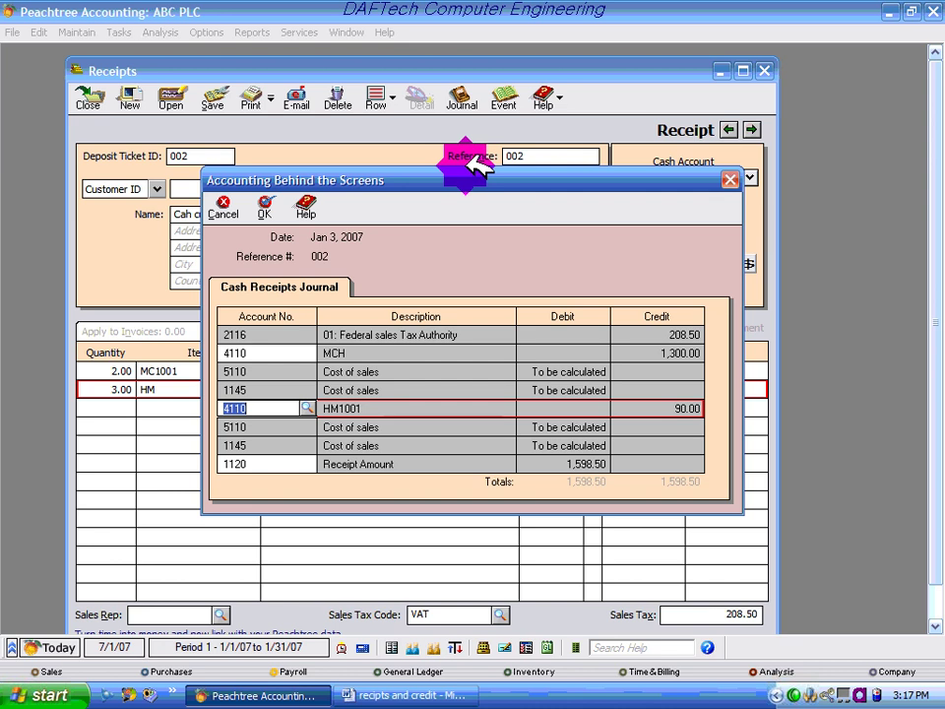
left_click_drag(467, 177, 439, 328)
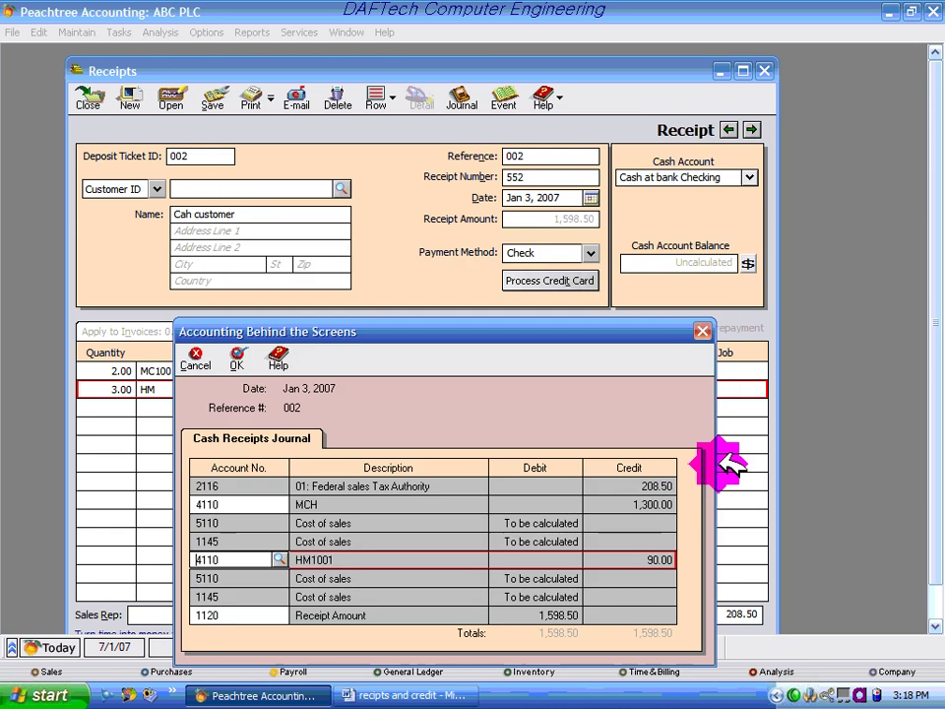
left_click(651, 487)
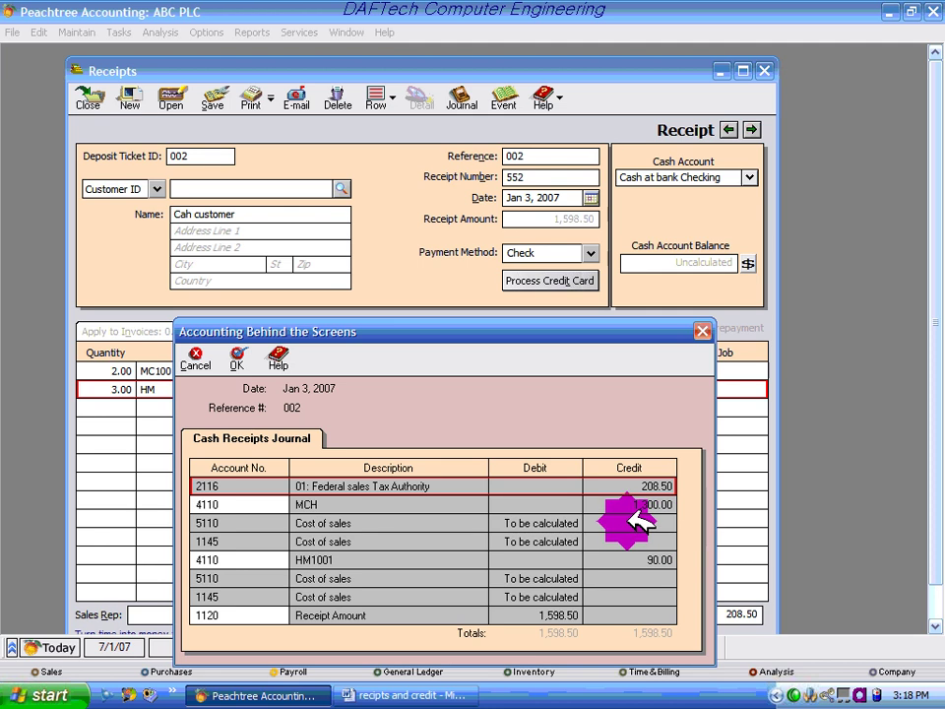
left_click(649, 505)
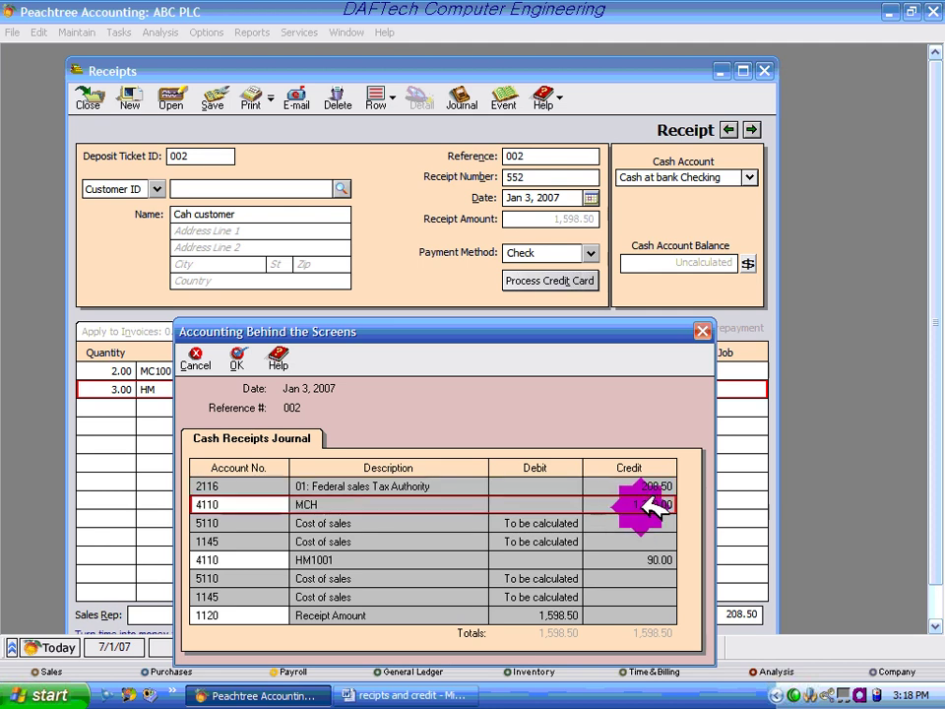
left_click(673, 559)
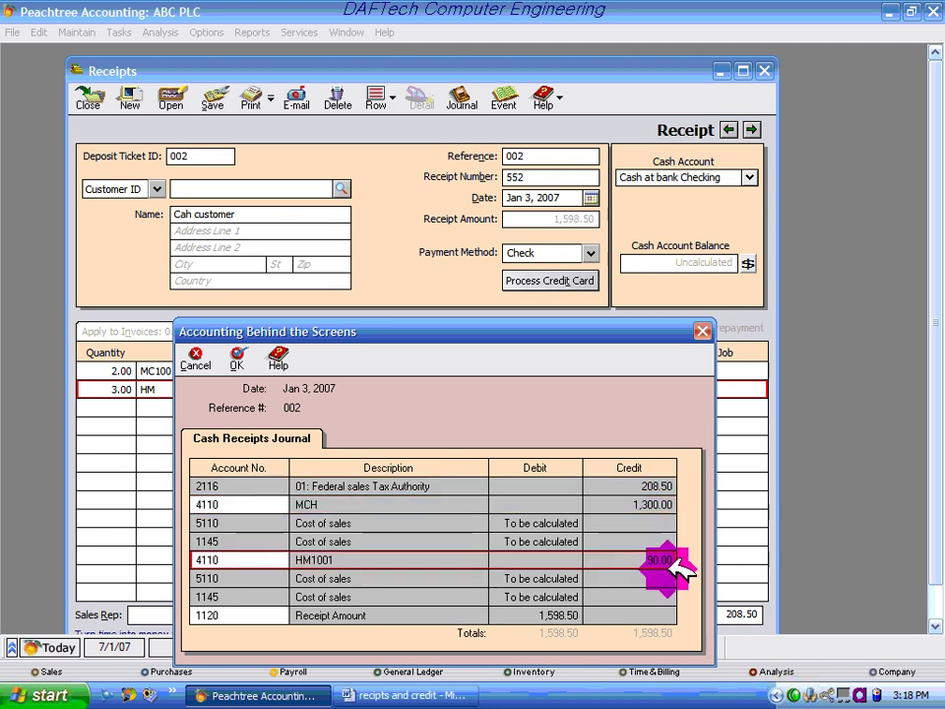
left_click(559, 614)
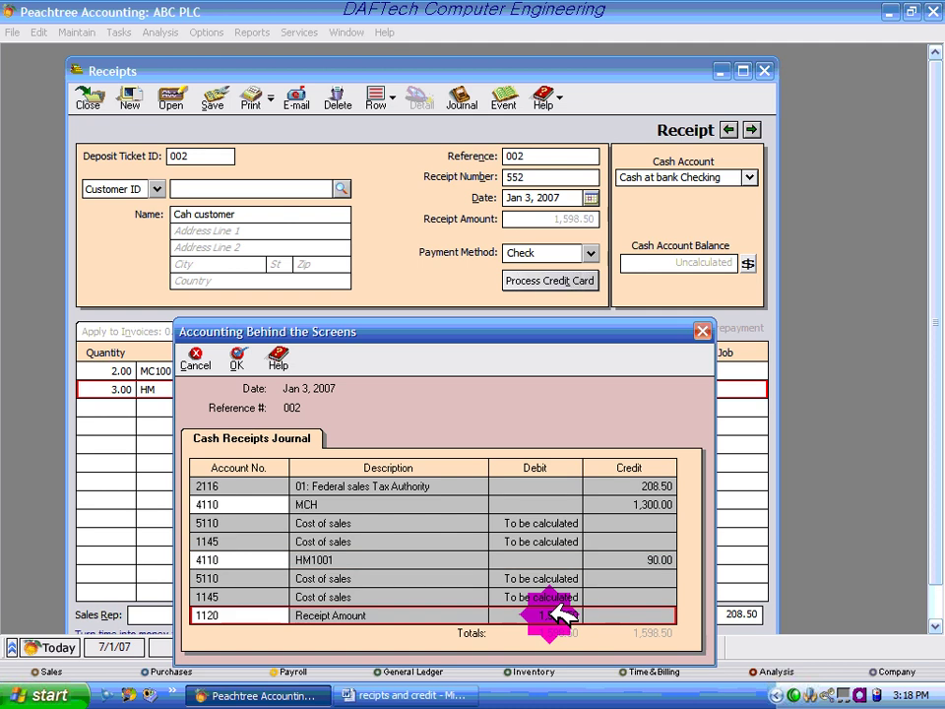
left_click(533, 523)
left_click(534, 542)
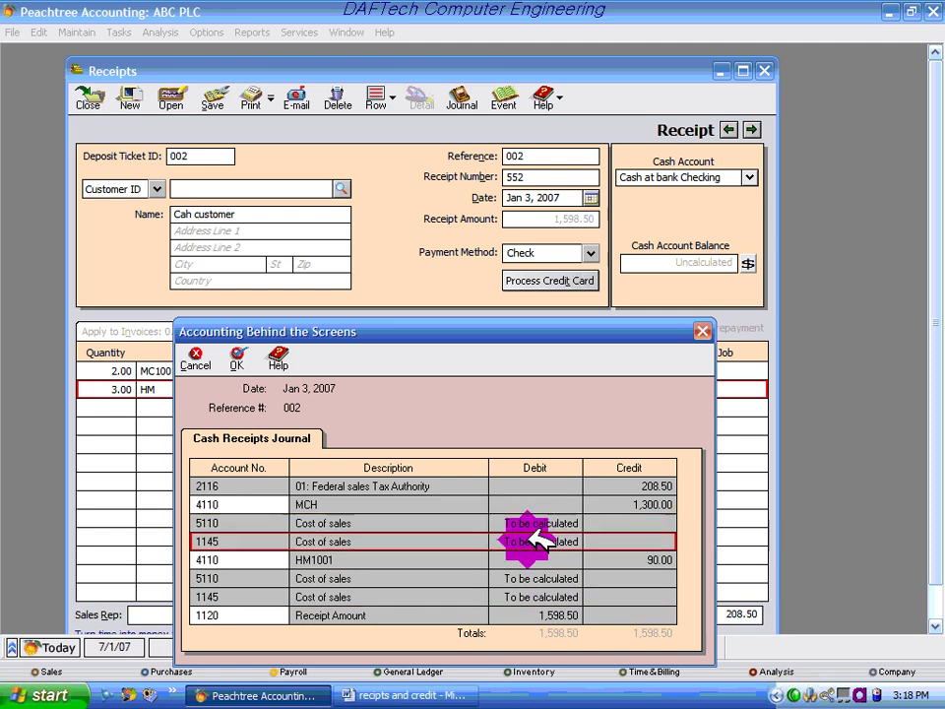
left_click(533, 572)
left_click(537, 597)
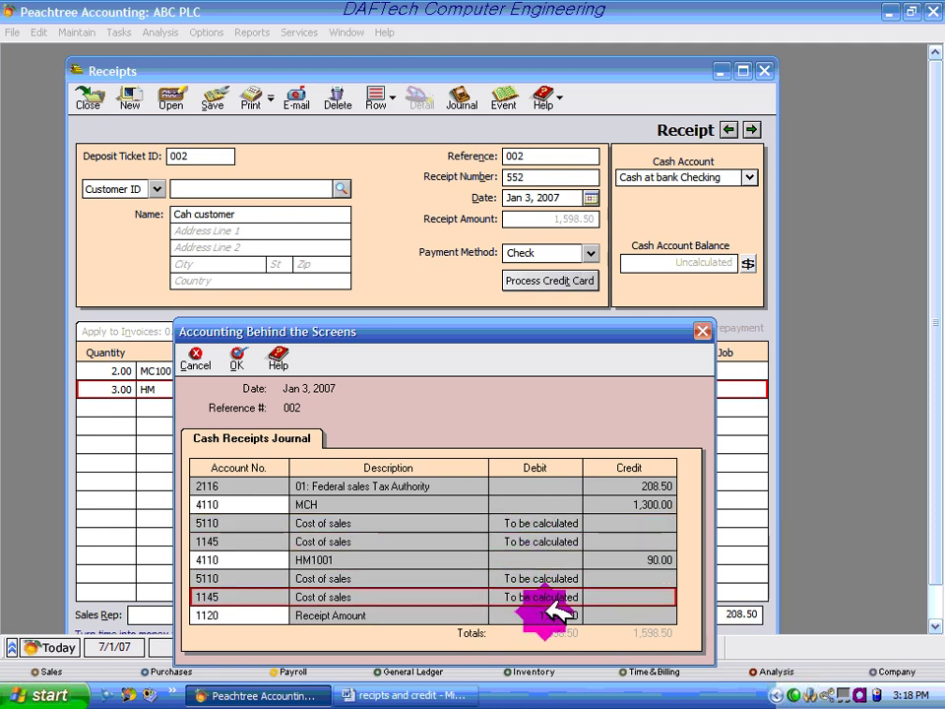
left_click(553, 615)
left_click(553, 563)
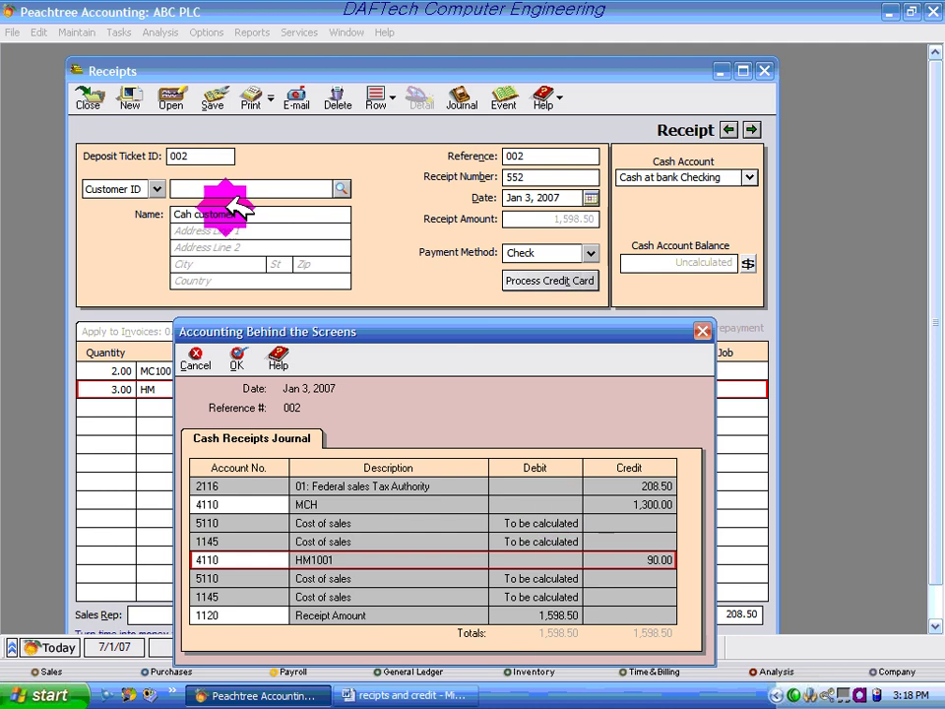
left_click(237, 359)
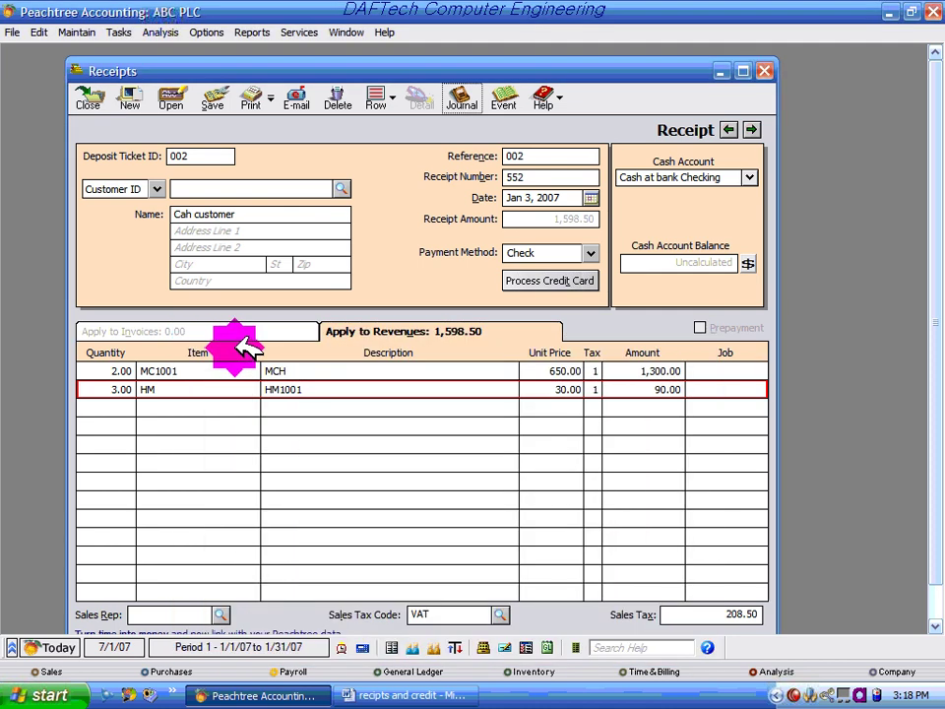
Step: Save and close the cash sale receipt, and open the list of inventory reports
left_click(214, 99)
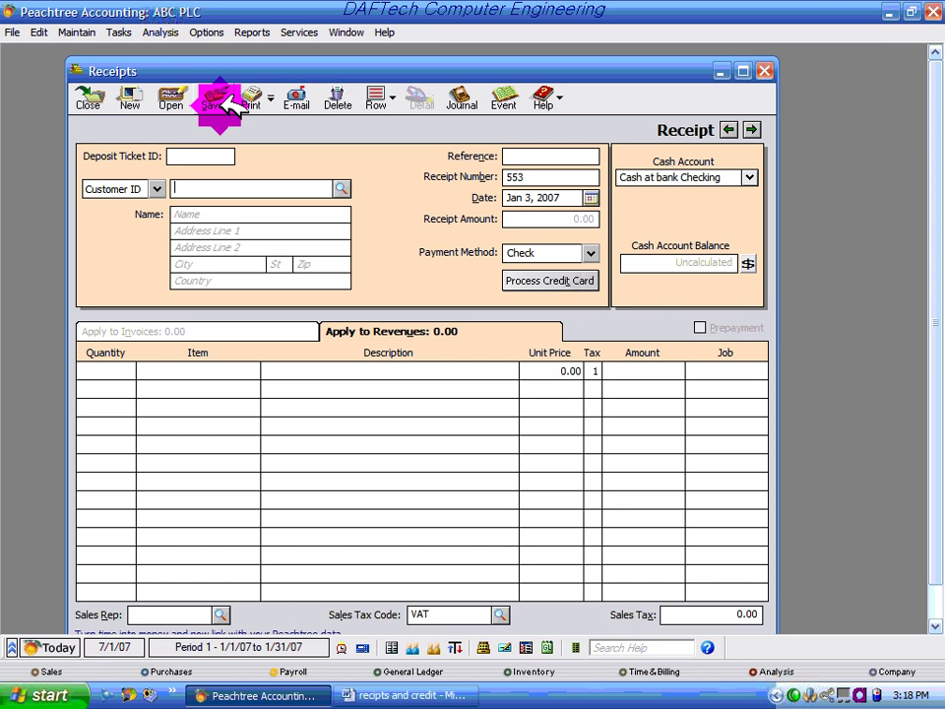
left_click(768, 70)
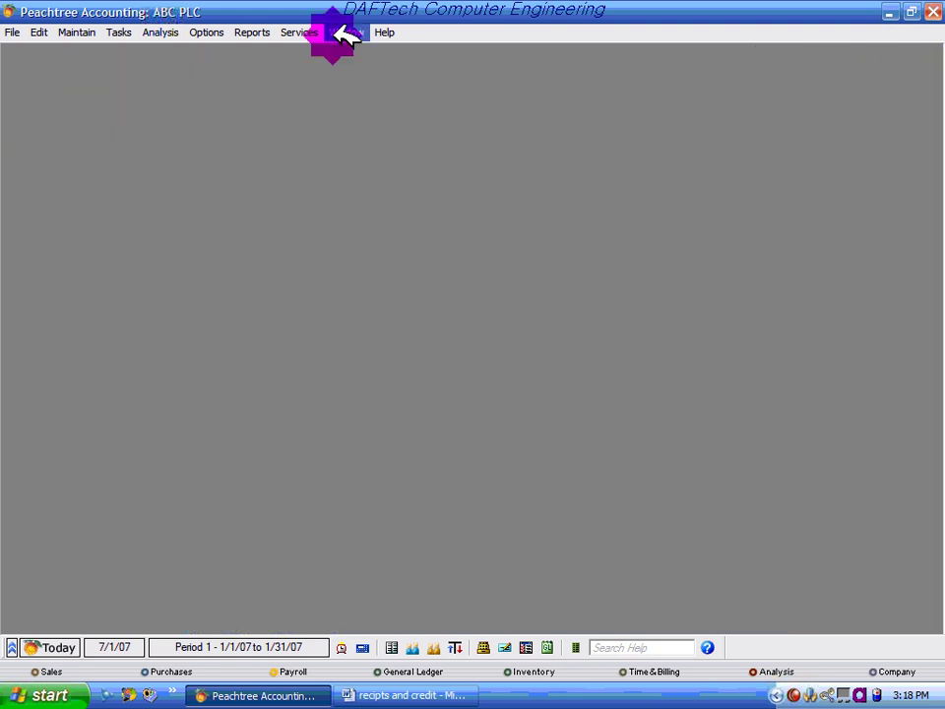
left_click(252, 31)
left_click(290, 147)
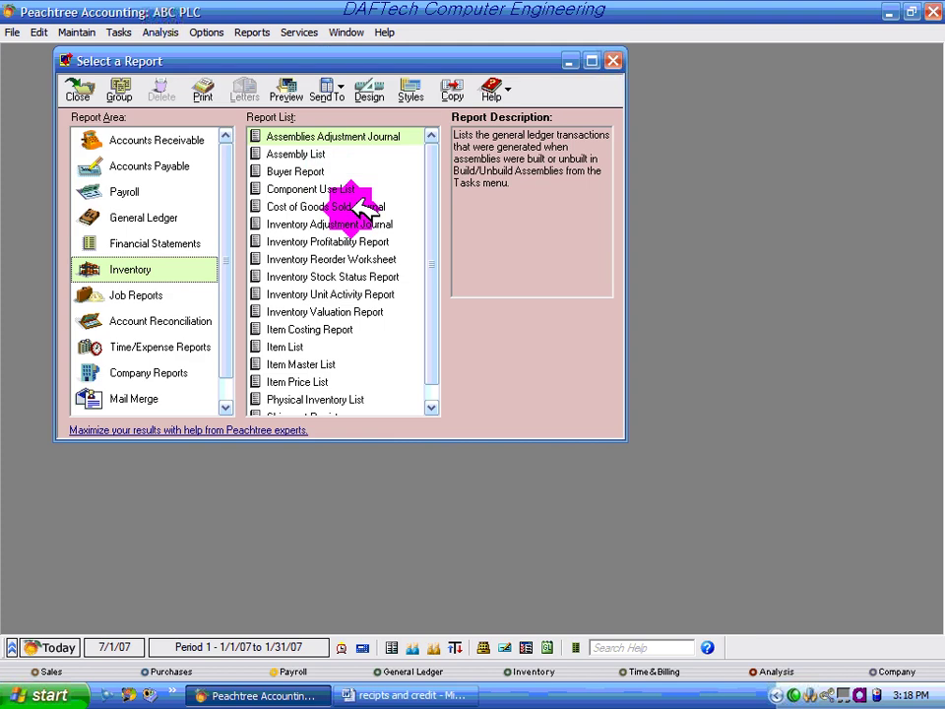
Step: View the Inventory Unit Activity Report, and switch to the Word document to read the fourth transaction
double_click(358, 293)
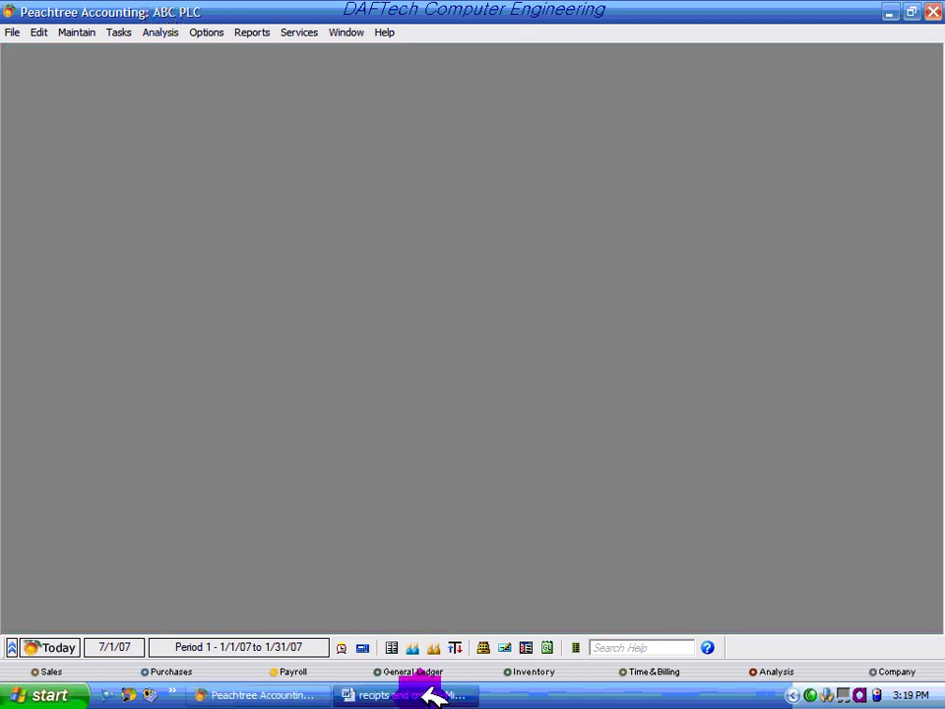
left_click(428, 695)
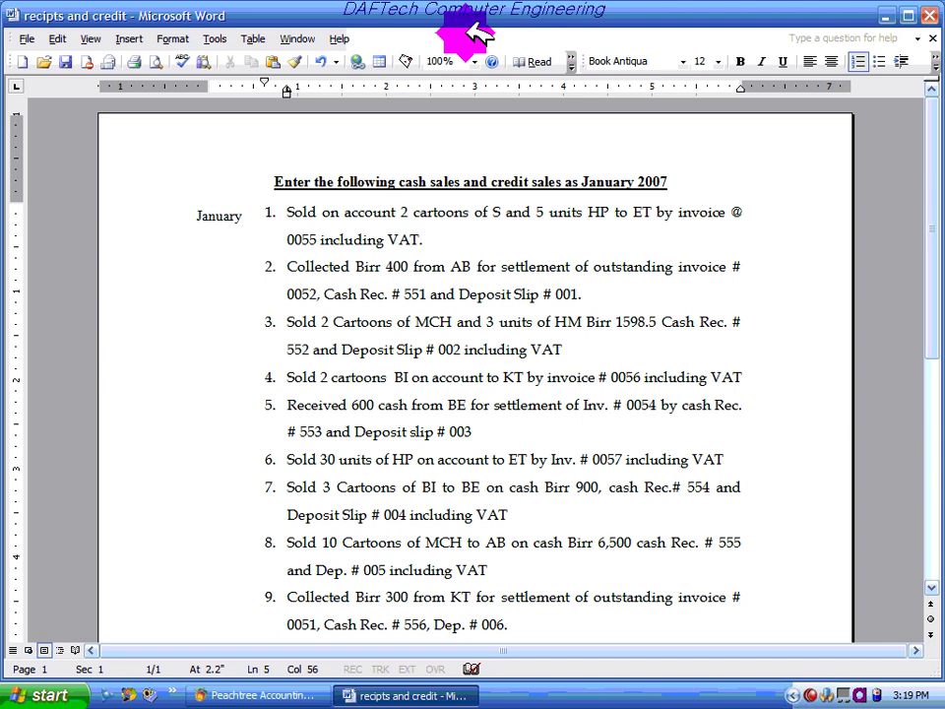
left_click(752, 374)
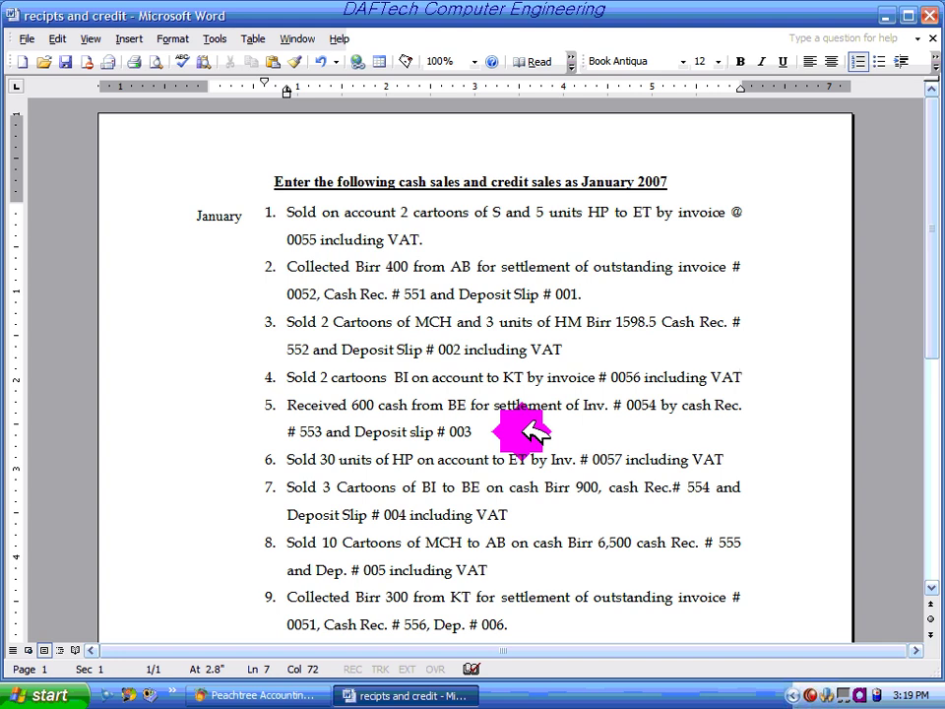
Step: Start a sales invoice in Peachtree and select customer KT, checking the buyer of the fourth transaction in the Word document
left_click(886, 15)
left_click(125, 31)
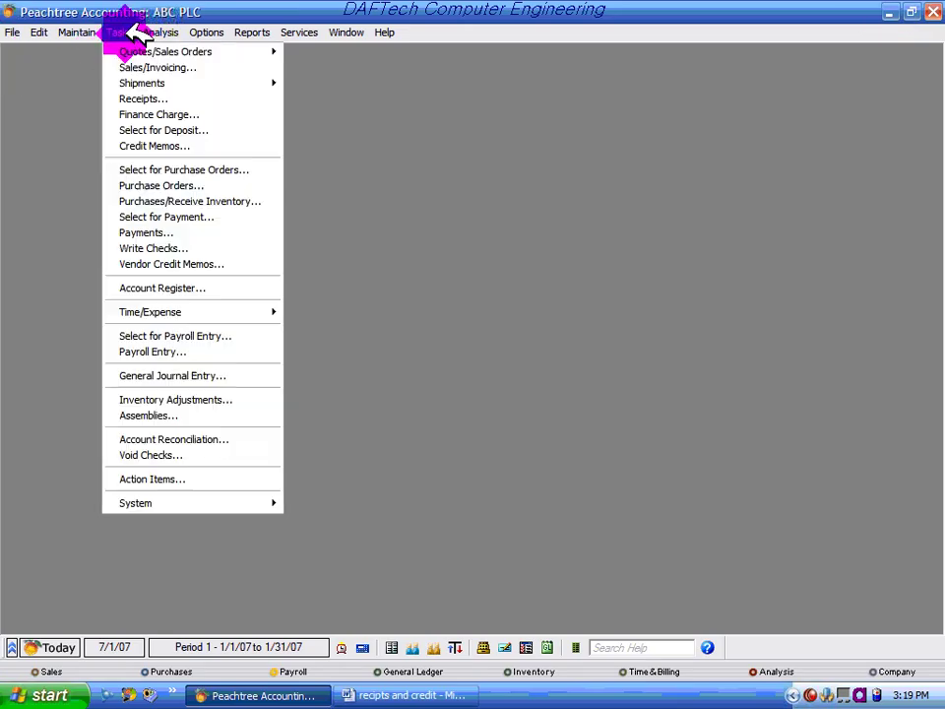
left_click(180, 67)
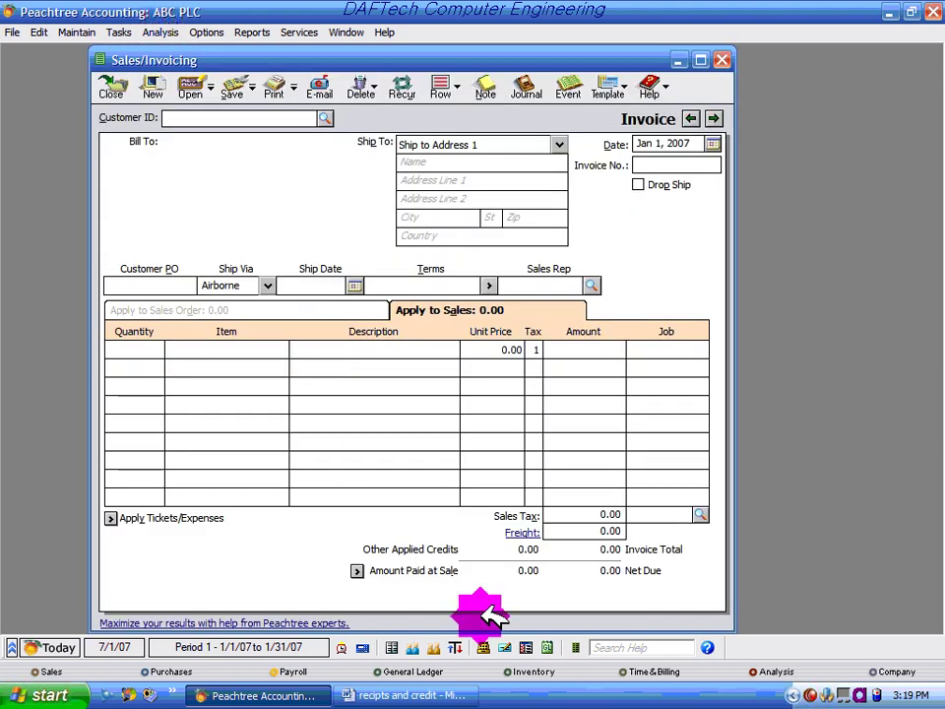
left_click(433, 695)
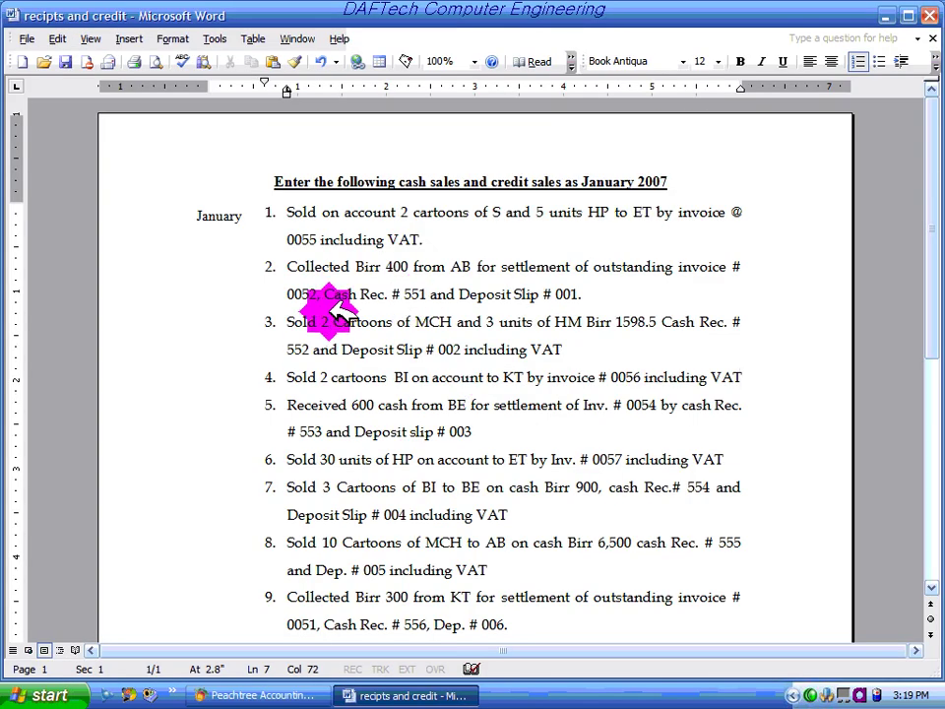
double_click(512, 377)
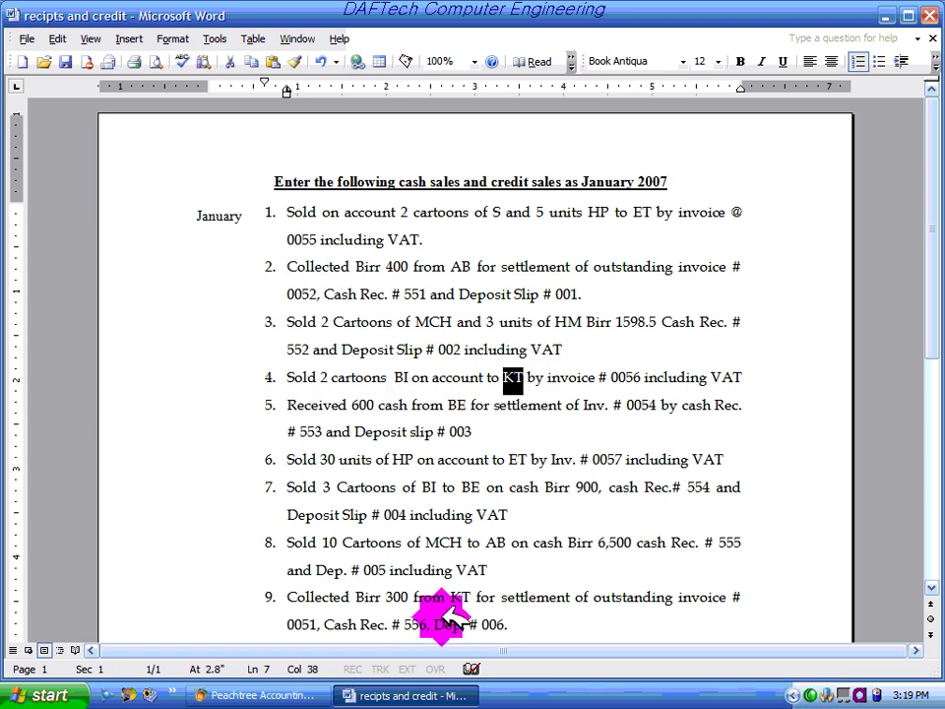
left_click(295, 694)
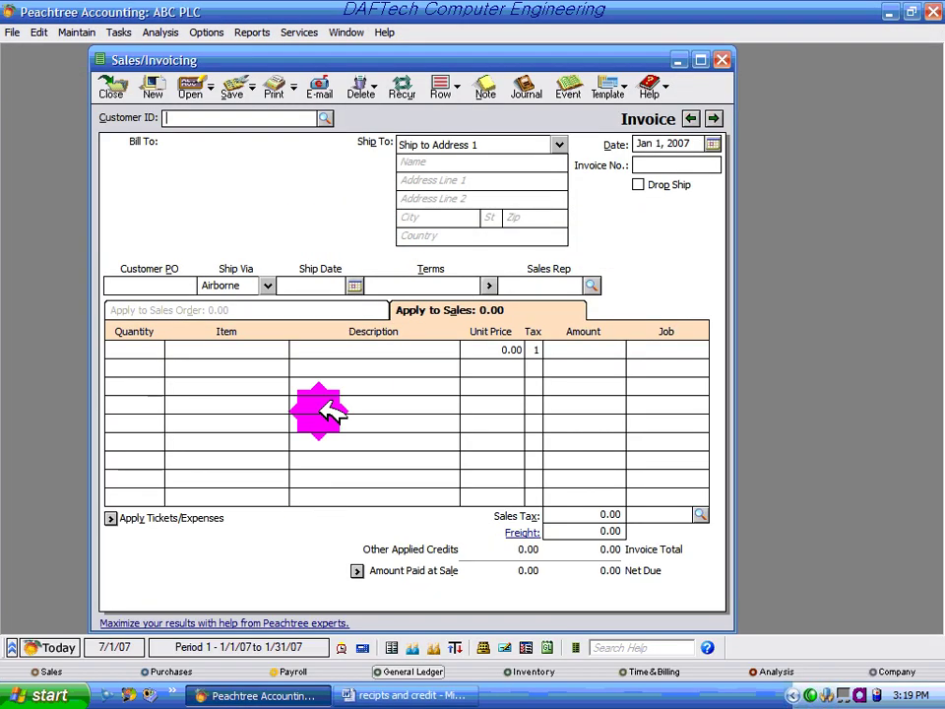
left_click(327, 117)
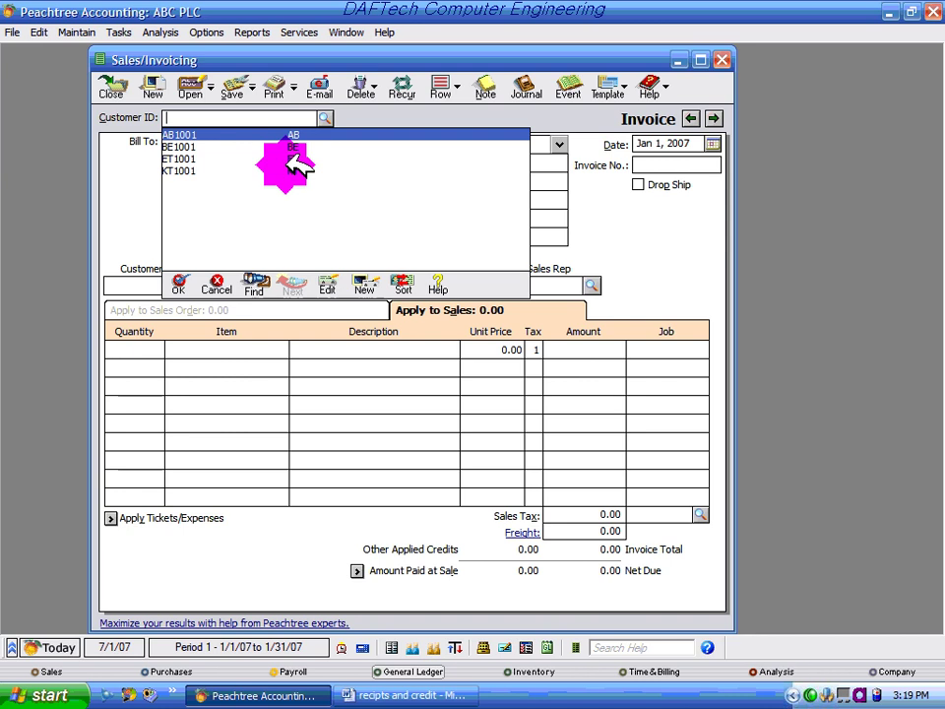
left_click(302, 173)
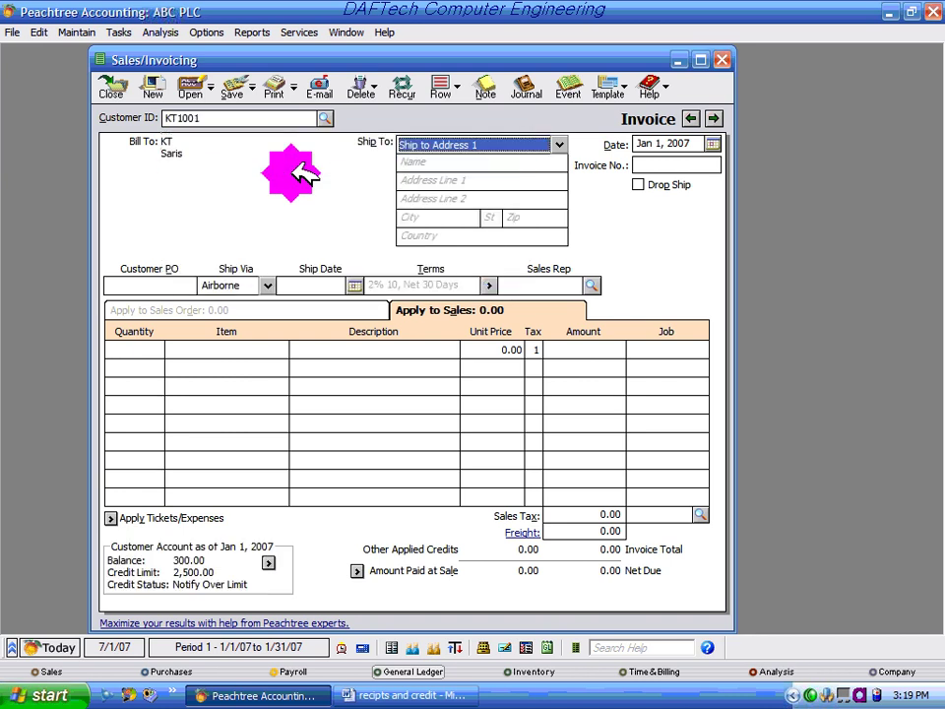
Step: Recheck the Word document and set the invoice date to Jan 4, 2007
left_click(429, 696)
left_click(429, 696)
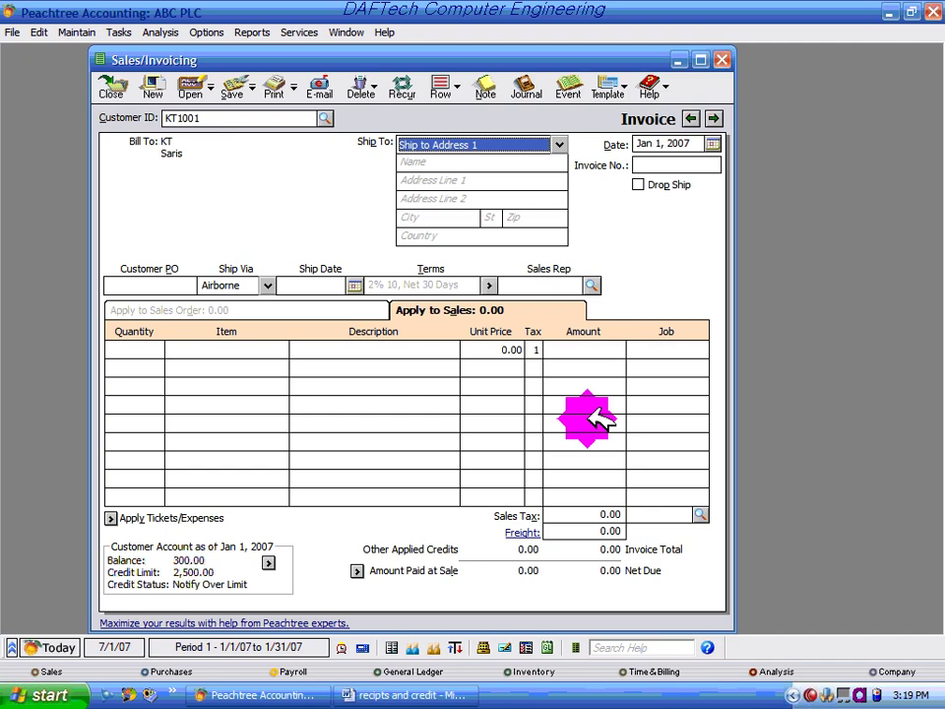
left_click(713, 144)
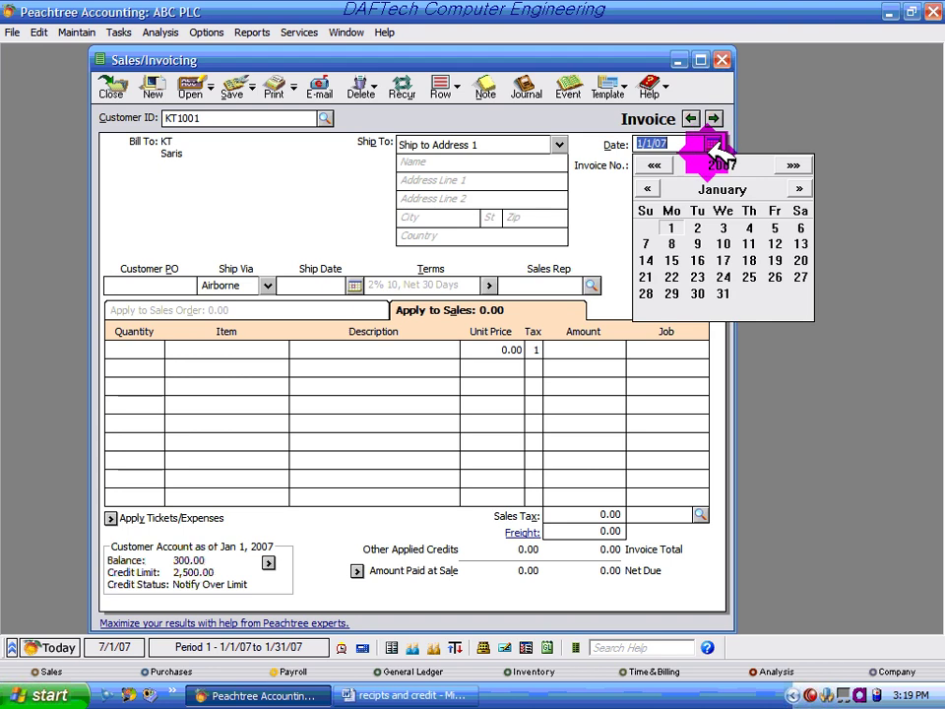
left_click(746, 229)
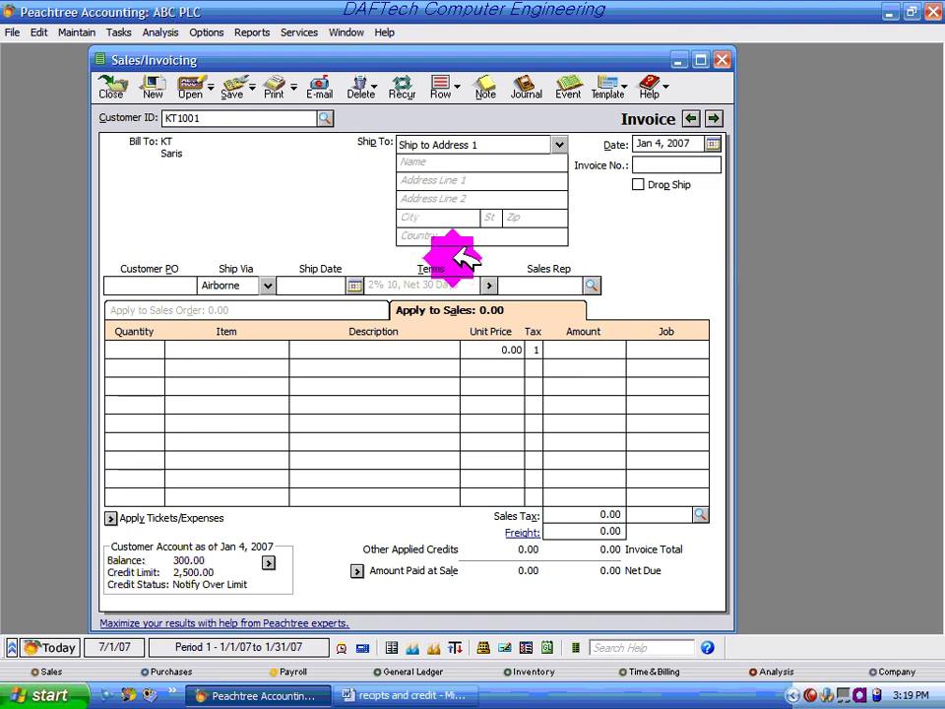
Step: Add 2 units of item BI1001 as the invoice's first line
left_click(241, 337)
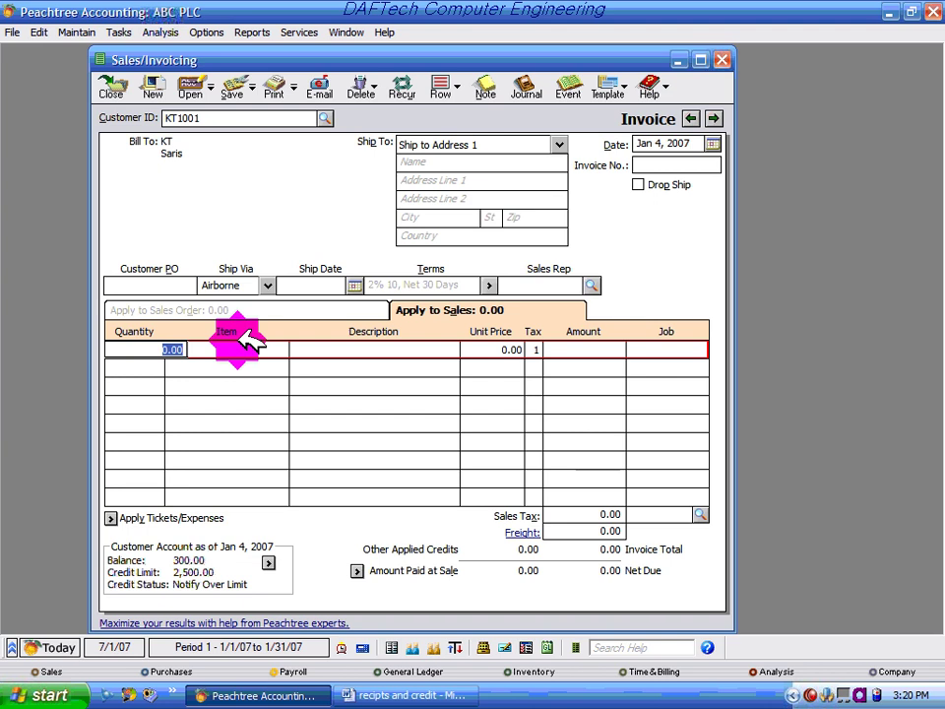
type("2")
left_click(265, 351)
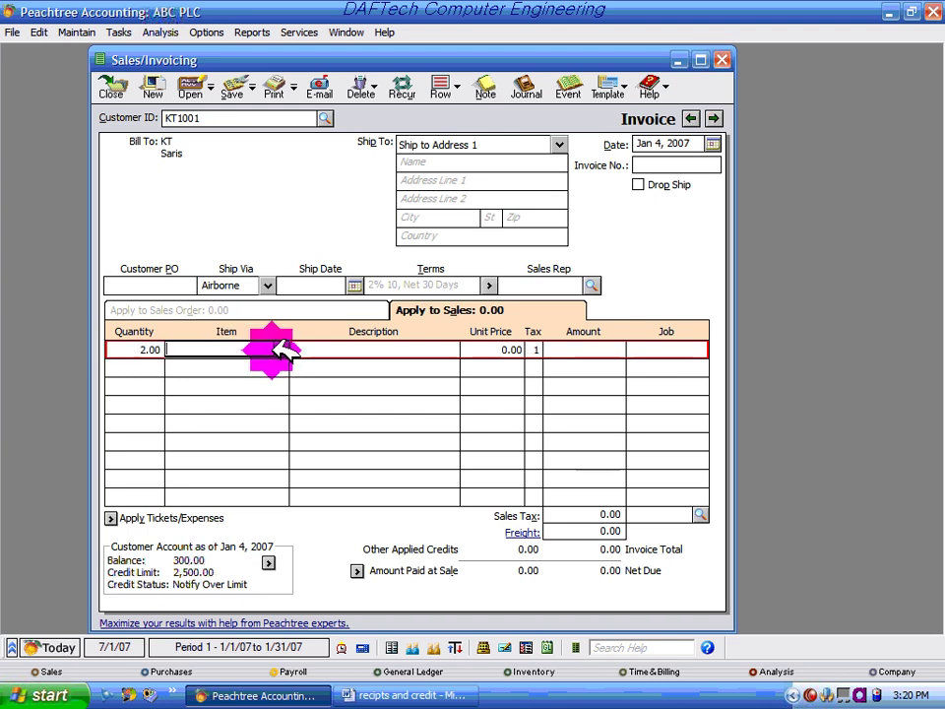
left_click(281, 349)
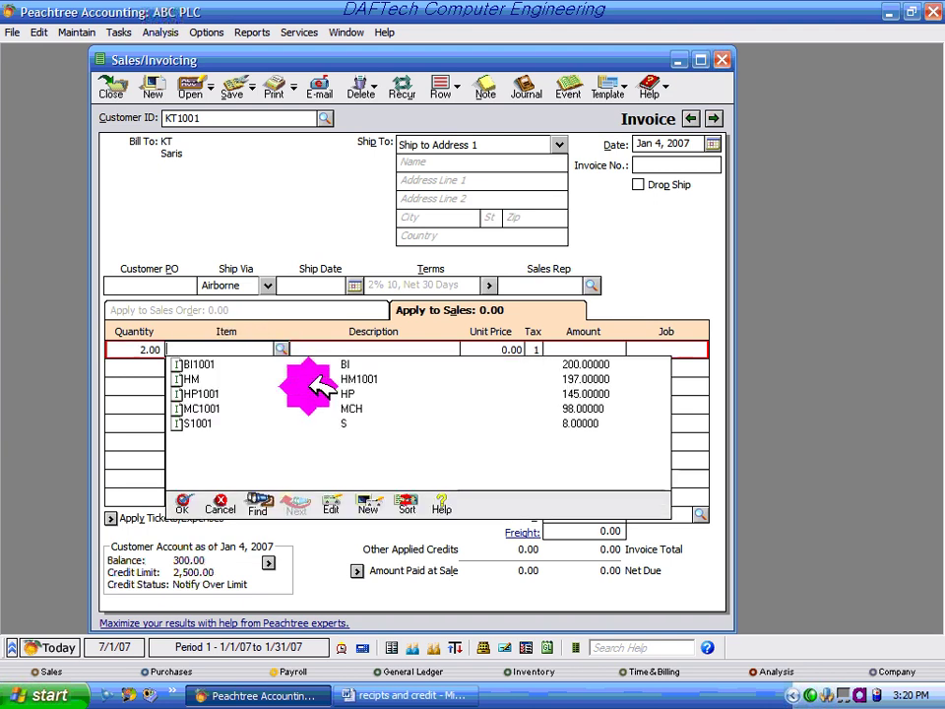
double_click(358, 364)
left_click(605, 350)
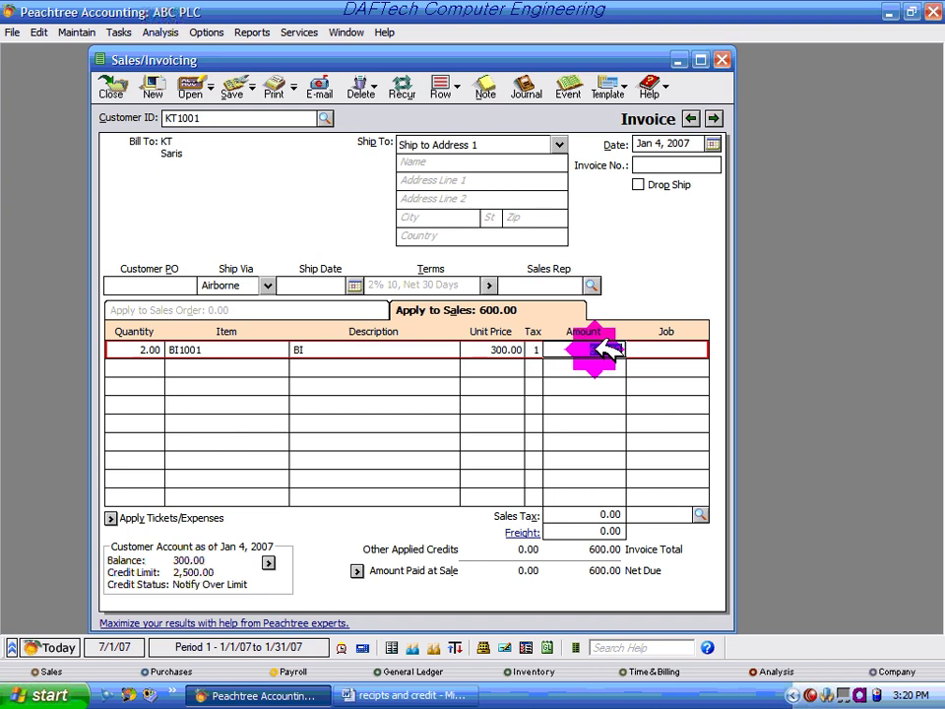
Step: Apply the VAT sales tax code to the invoice and enter 0056 as its invoice number
left_click(699, 514)
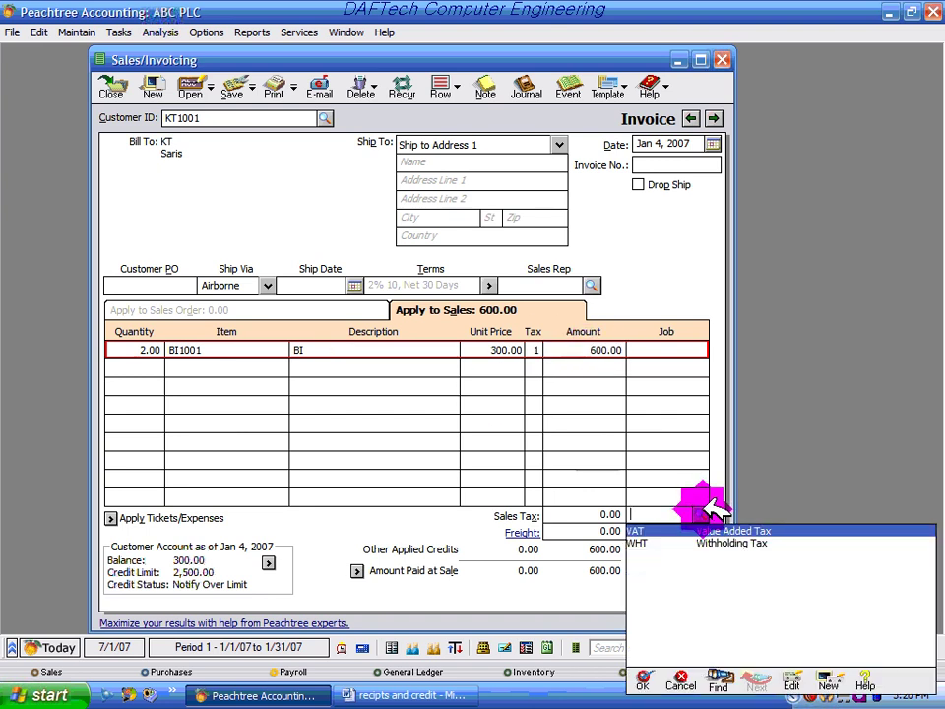
double_click(711, 530)
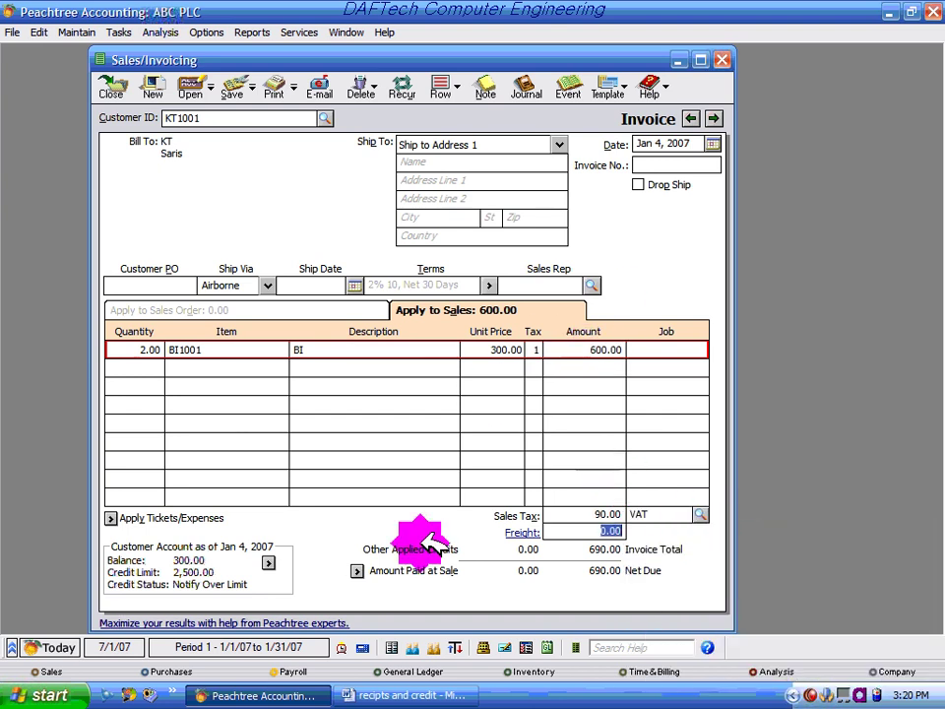
left_click(659, 163)
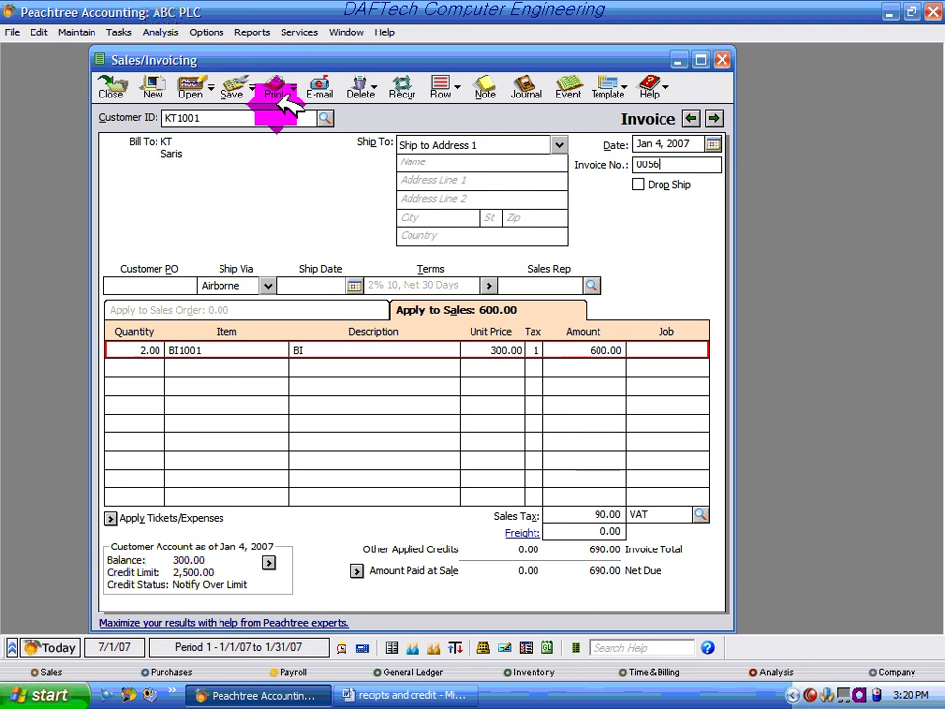
Step: Examine the invoice's sales journal entries and save the invoice
left_click(527, 89)
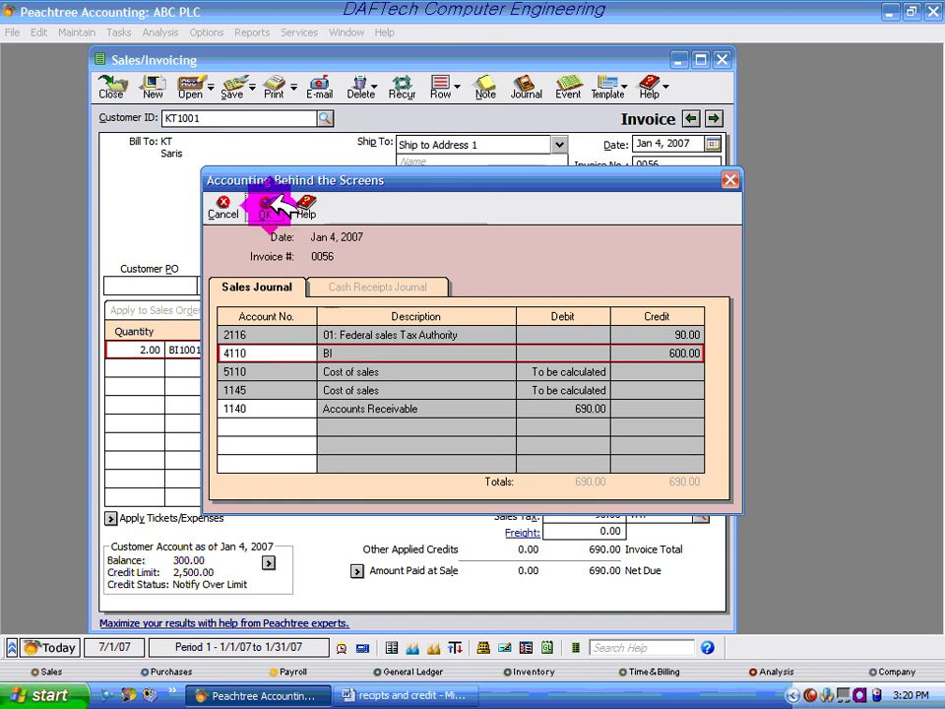
left_click(265, 207)
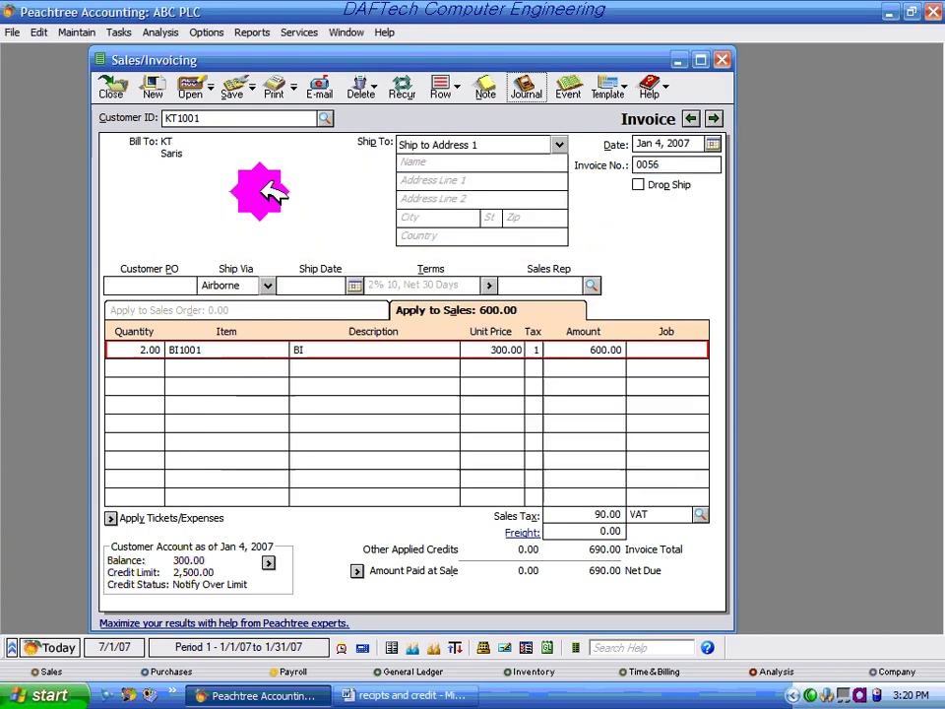
left_click(243, 90)
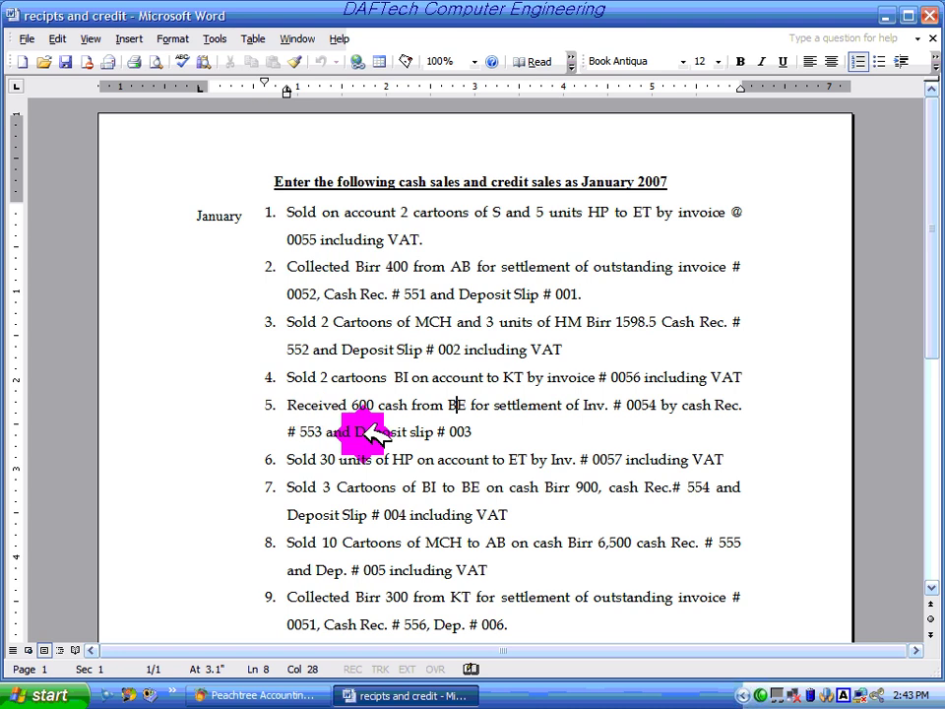
Step: Read the fifth transaction in the Word document and start a Peachtree receipt with deposit ticket ID 003 and reference 003
left_click_drag(482, 431, 334, 401)
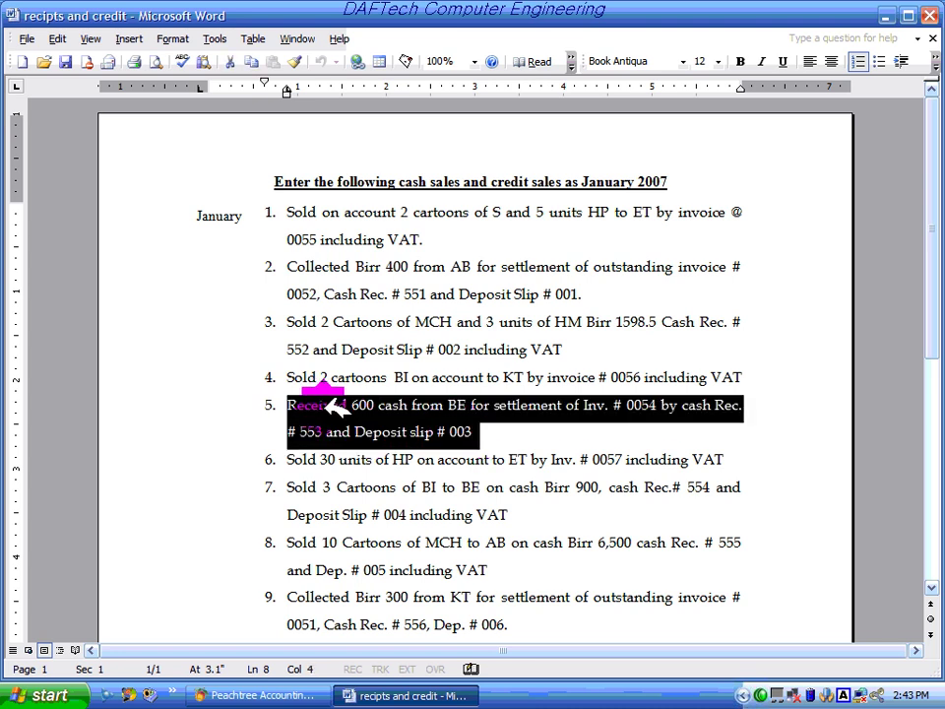
left_click(360, 404)
left_click(236, 695)
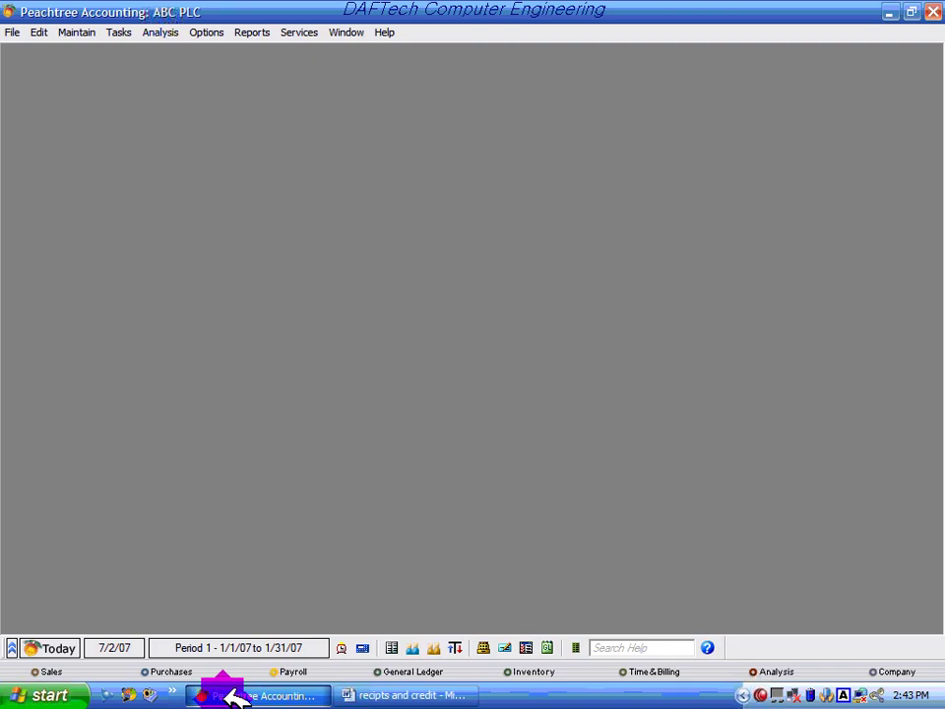
left_click(126, 31)
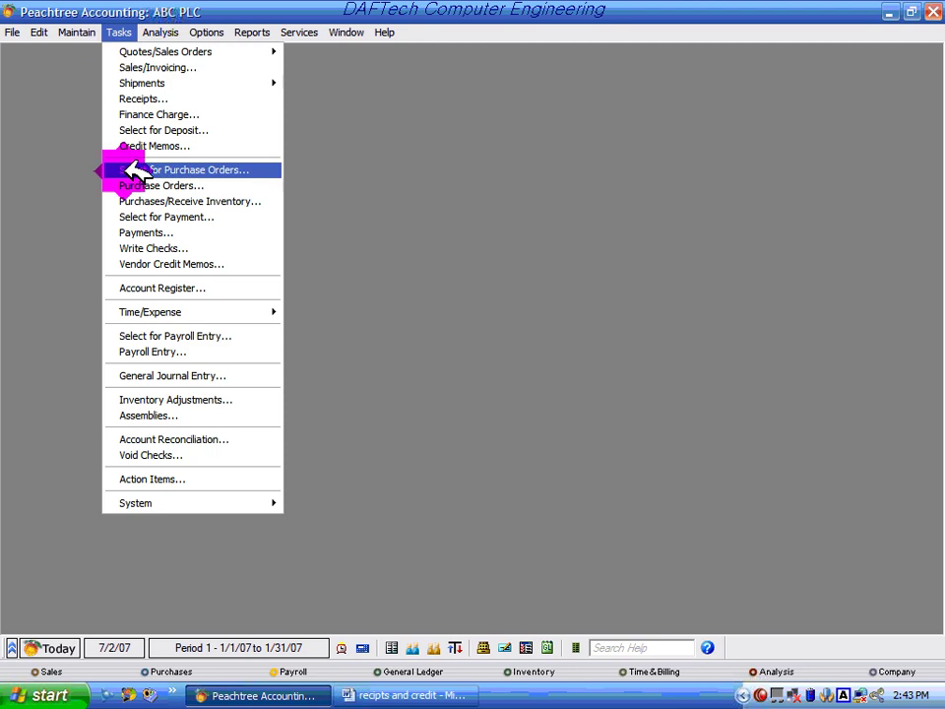
left_click(158, 99)
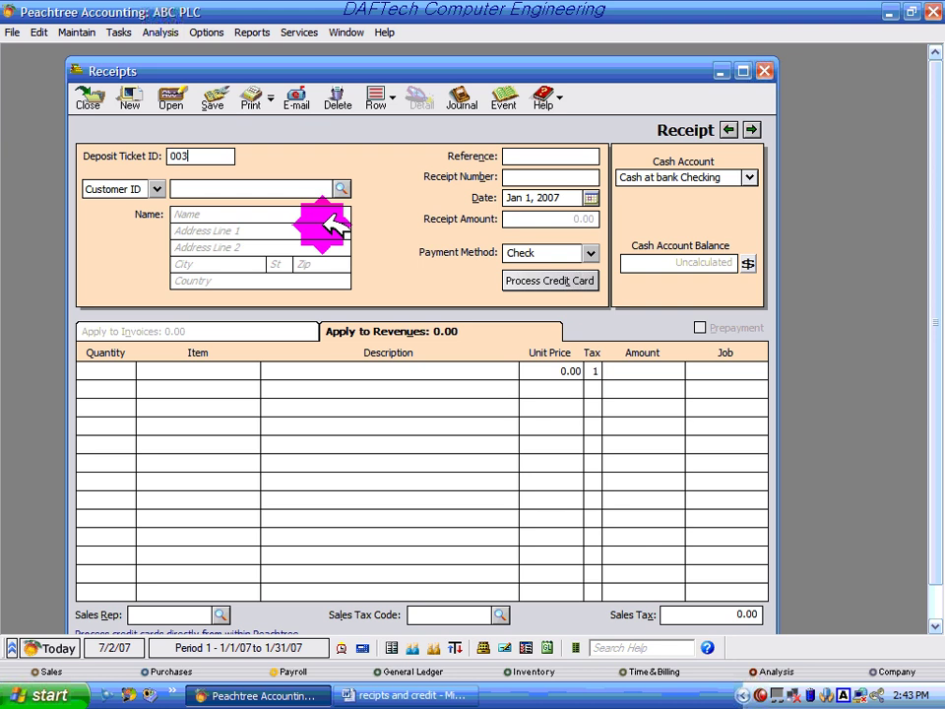
left_click(532, 156)
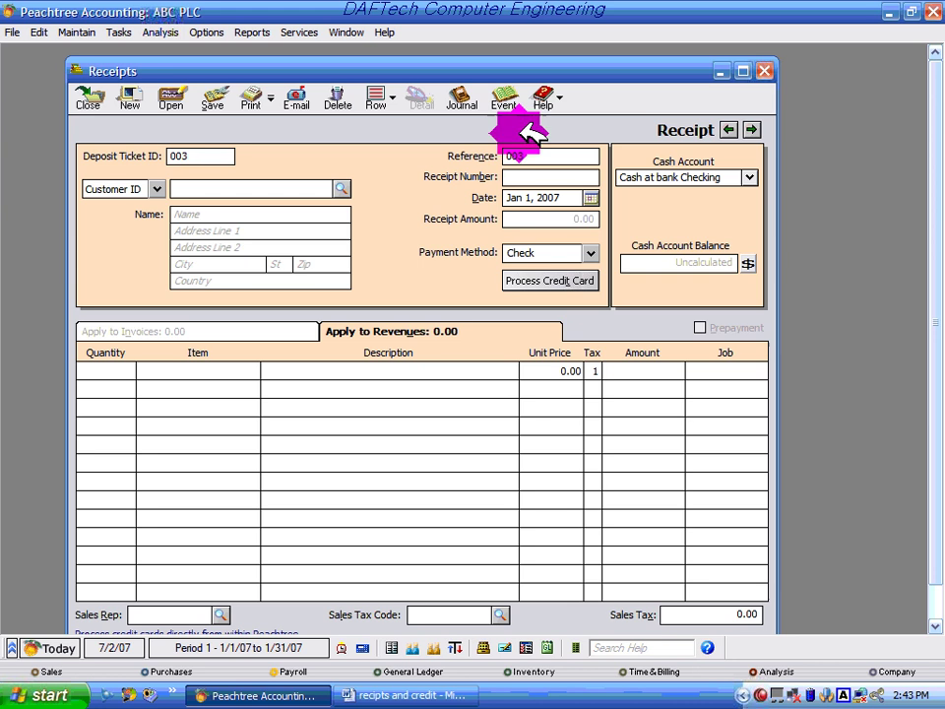
Step: Check the cash receipt number in the Word document, and set the receipt number to 553 and the date to Jan 5, 2007
left_click(465, 694)
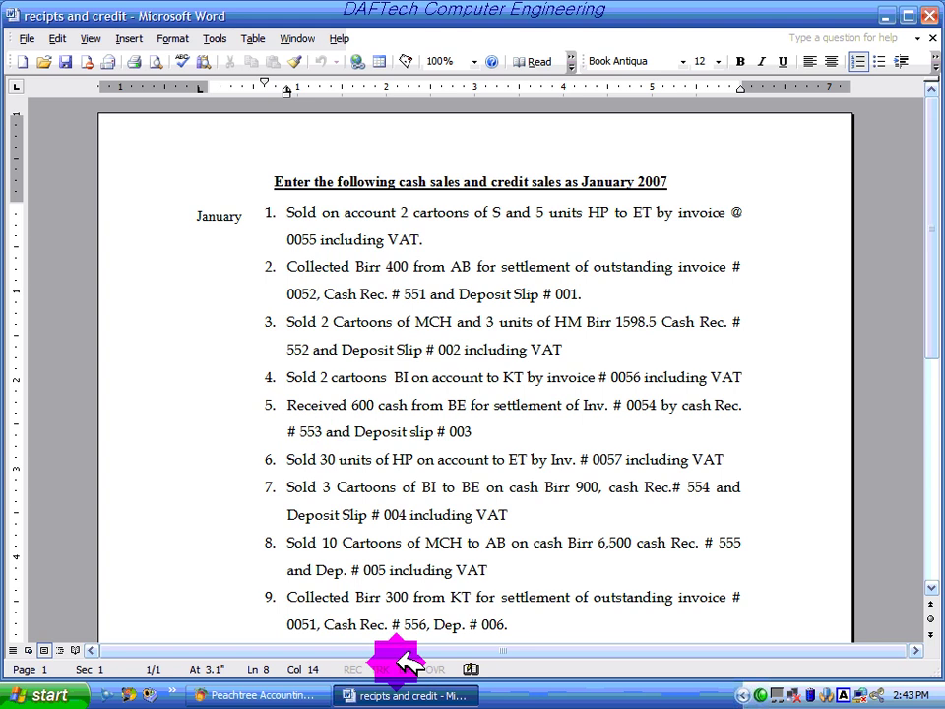
left_click(291, 697)
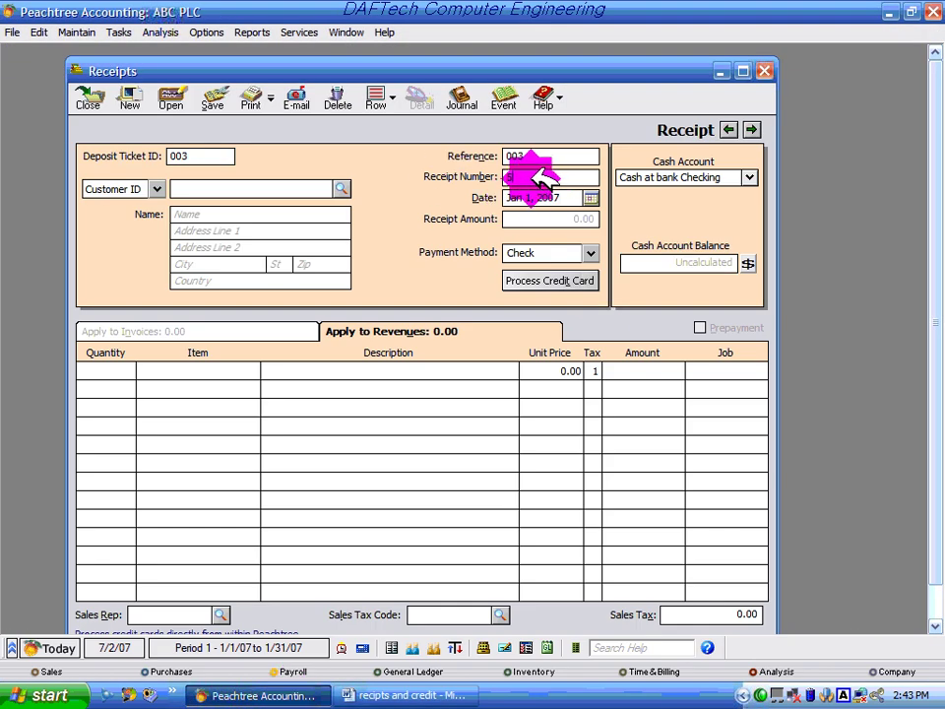
left_click(591, 196)
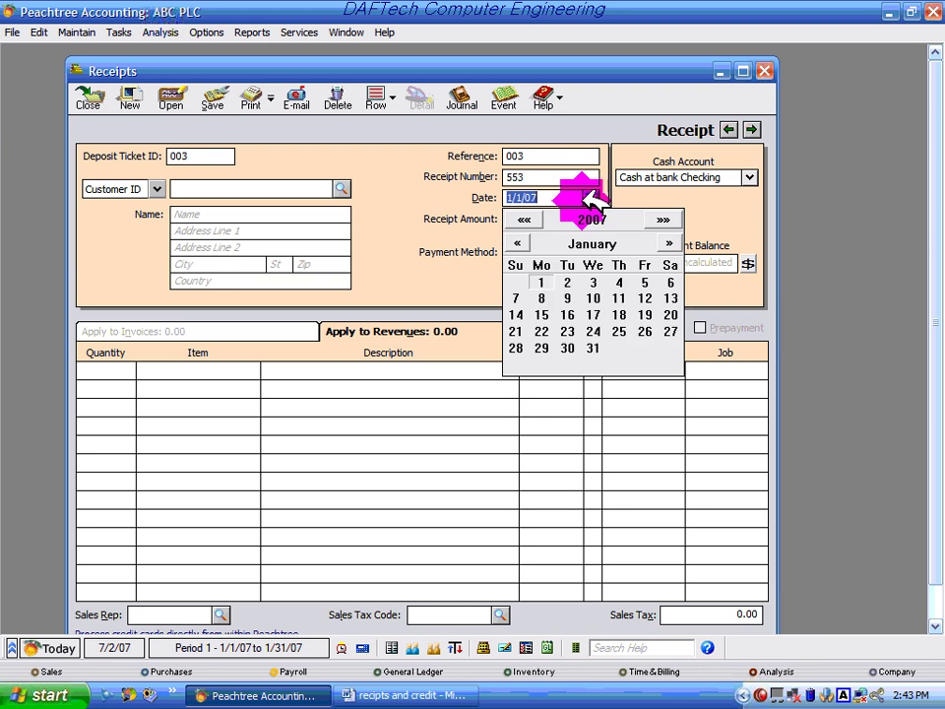
left_click(644, 282)
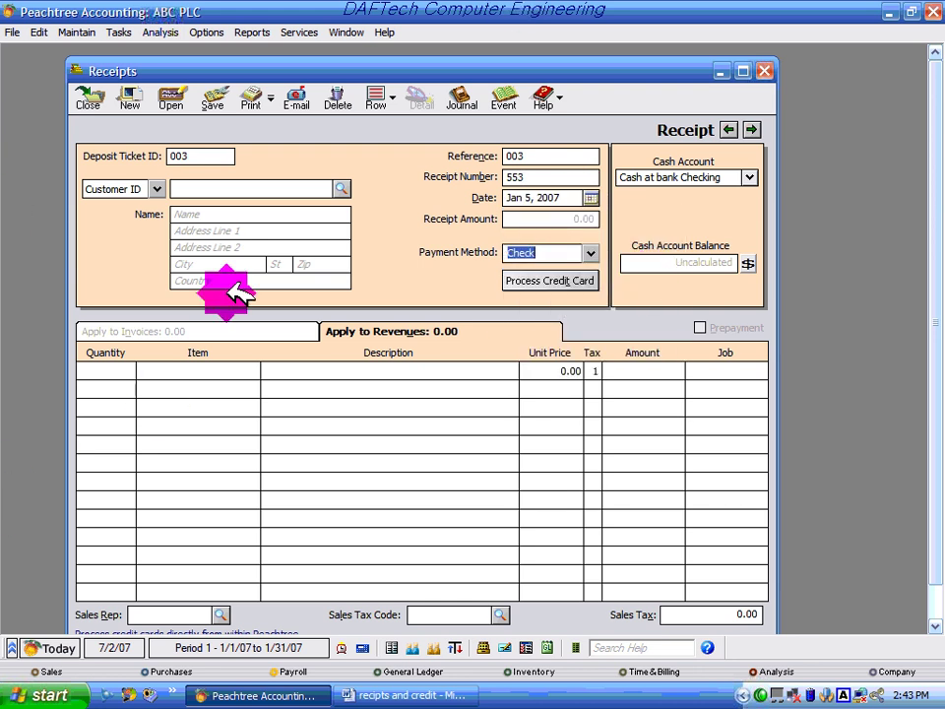
Step: Select customer BE for the receipt and compare the outstanding invoice with the fifth transaction in the Word document
left_click(341, 187)
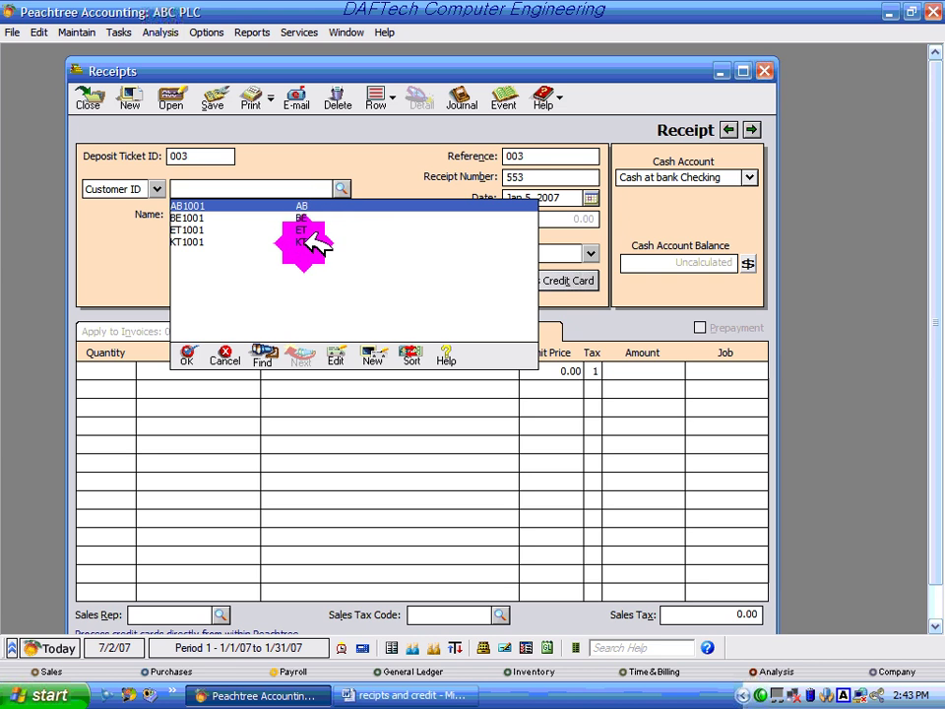
left_click(315, 216)
left_click(313, 214)
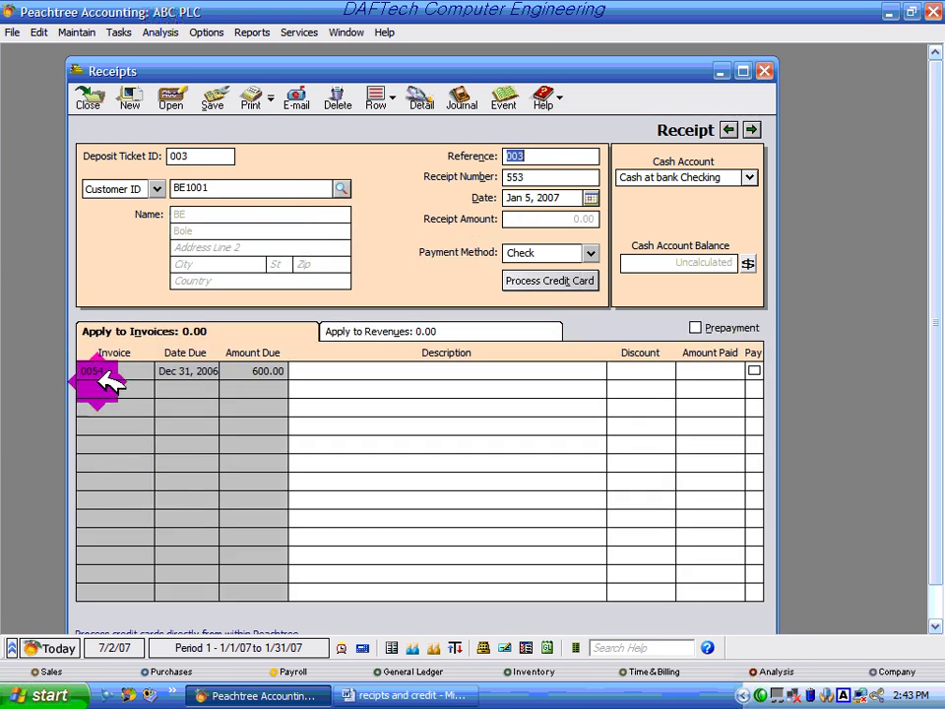
left_click(435, 692)
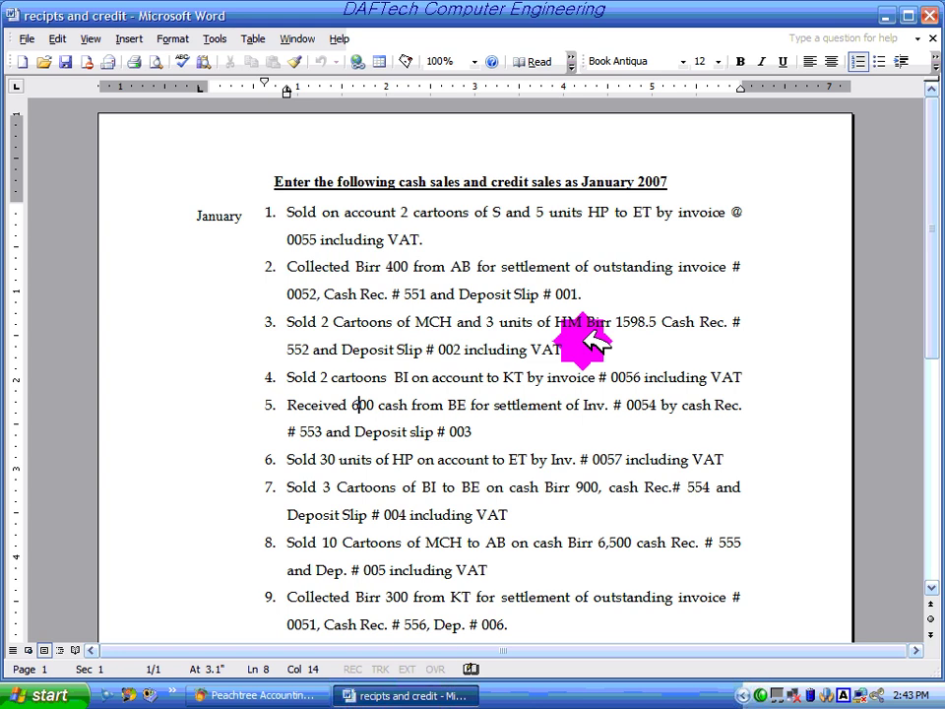
Step: Check the fifth transaction's invoice number in the Word document and apply the 600.00 payment in Peachtree to invoice 0054
double_click(635, 405)
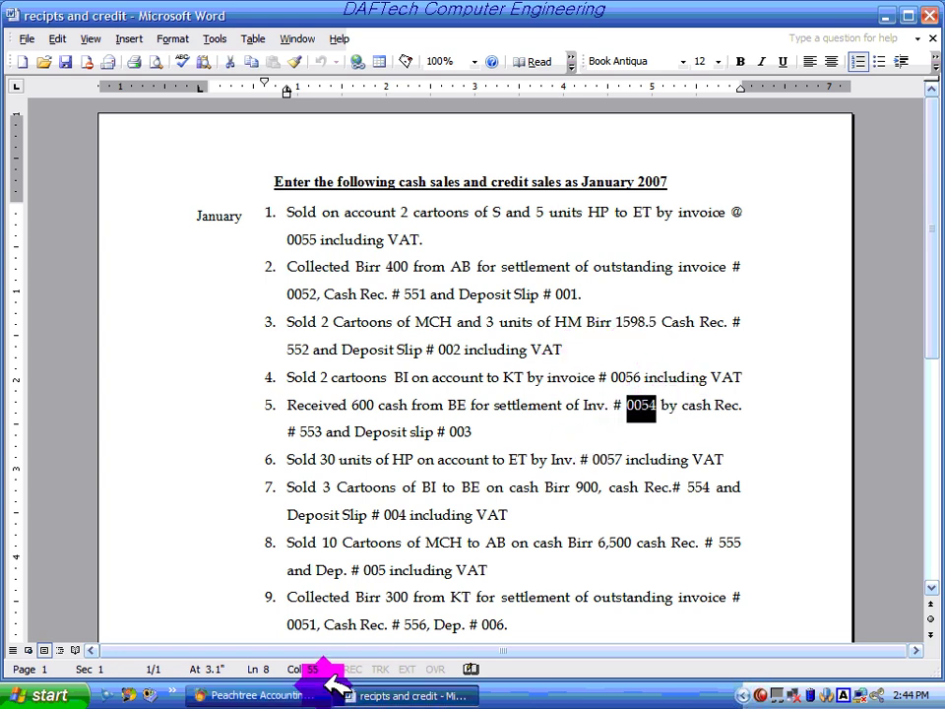
left_click(254, 695)
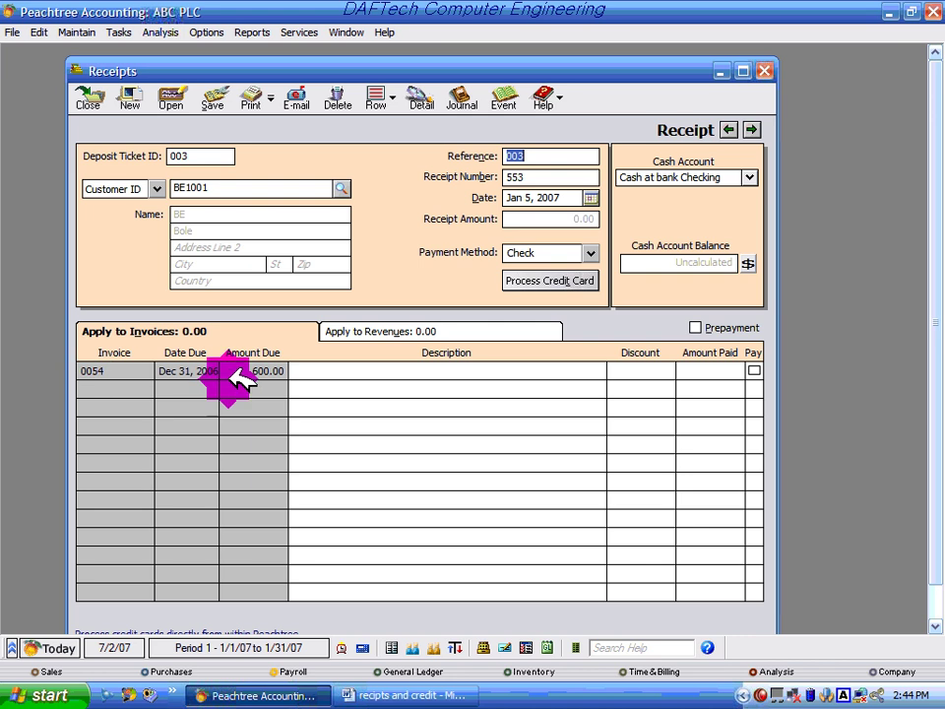
left_click(755, 369)
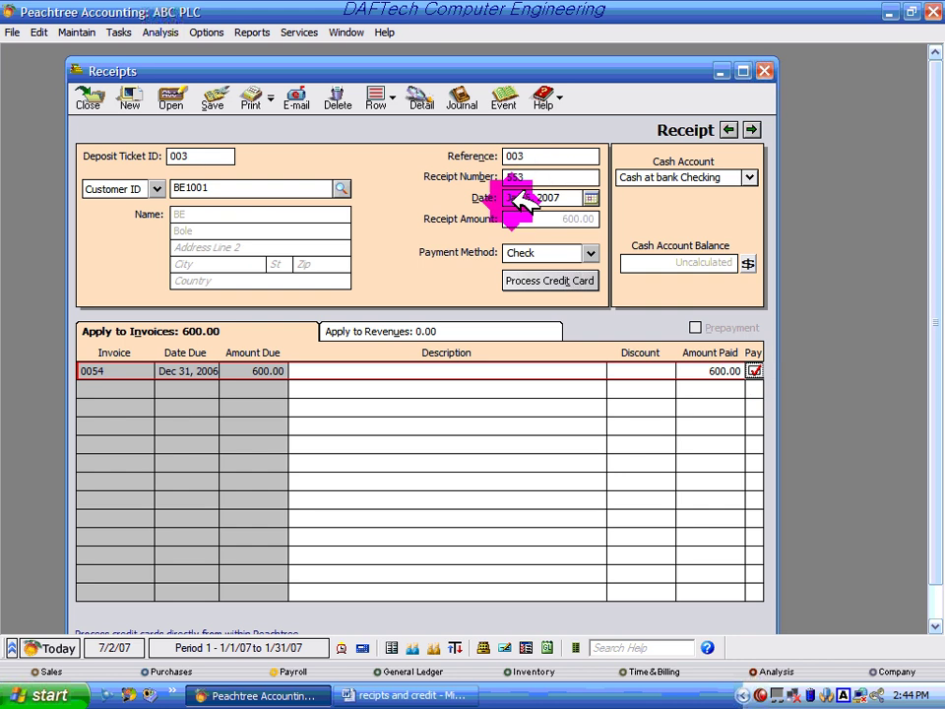
Step: Examine the receipt's cash receipts journal entries, then save the receipt and close the Receipts window
left_click(461, 99)
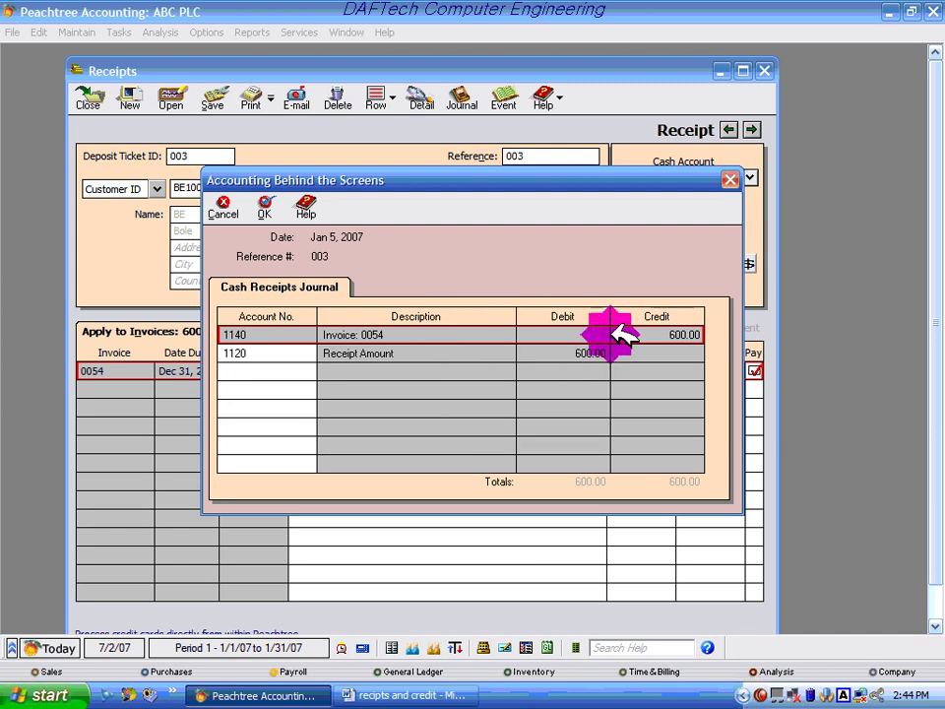
left_click(265, 204)
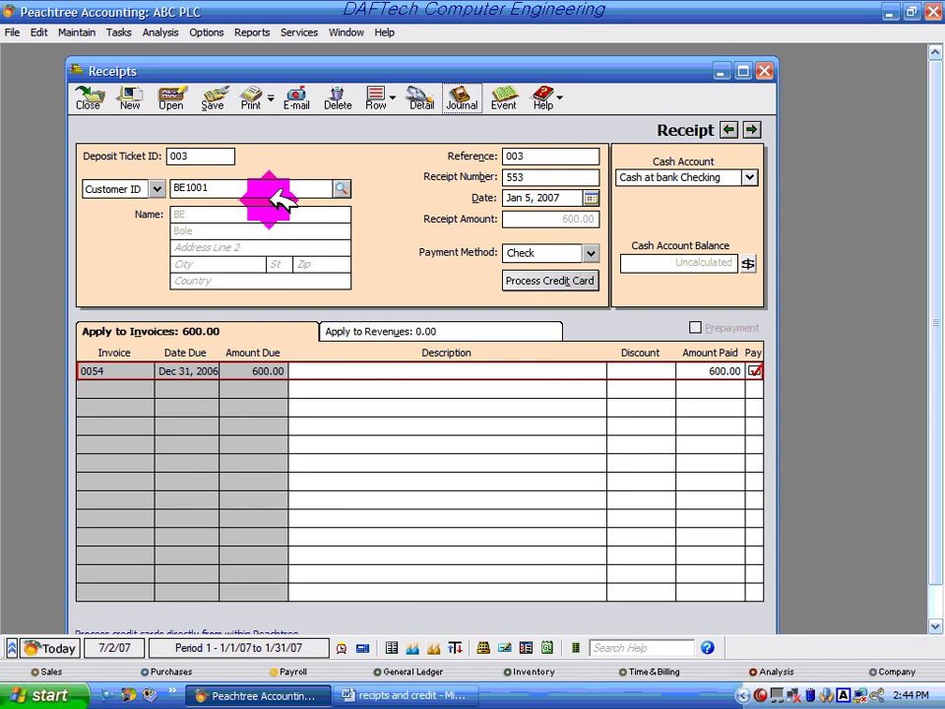
left_click(216, 96)
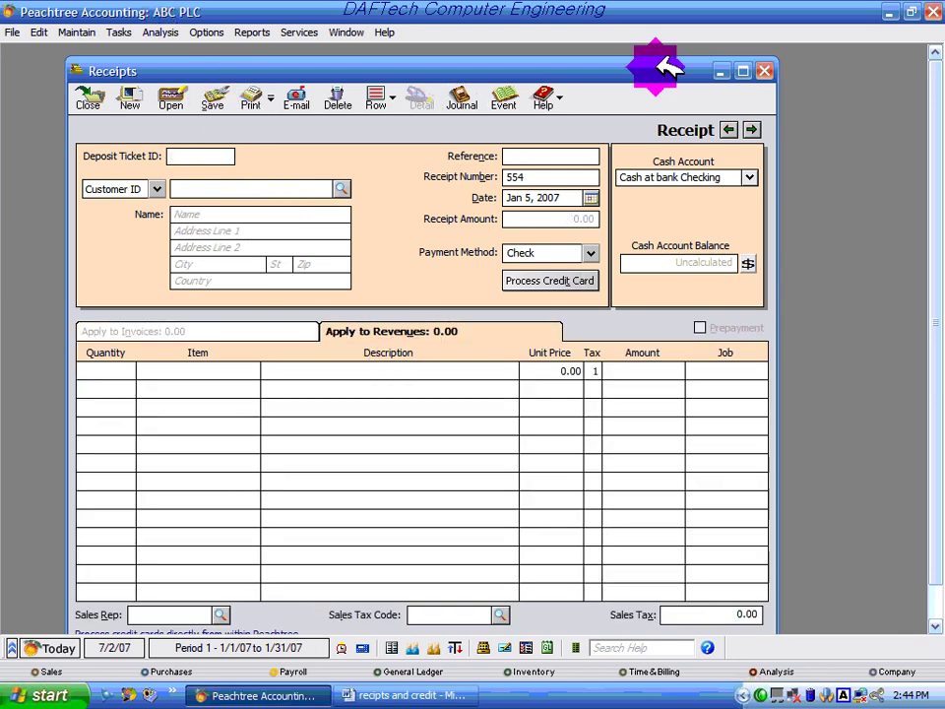
left_click(764, 71)
Step: Read the sixth transaction in the Word document and start a new sales invoice in Peachtree
left_click(438, 695)
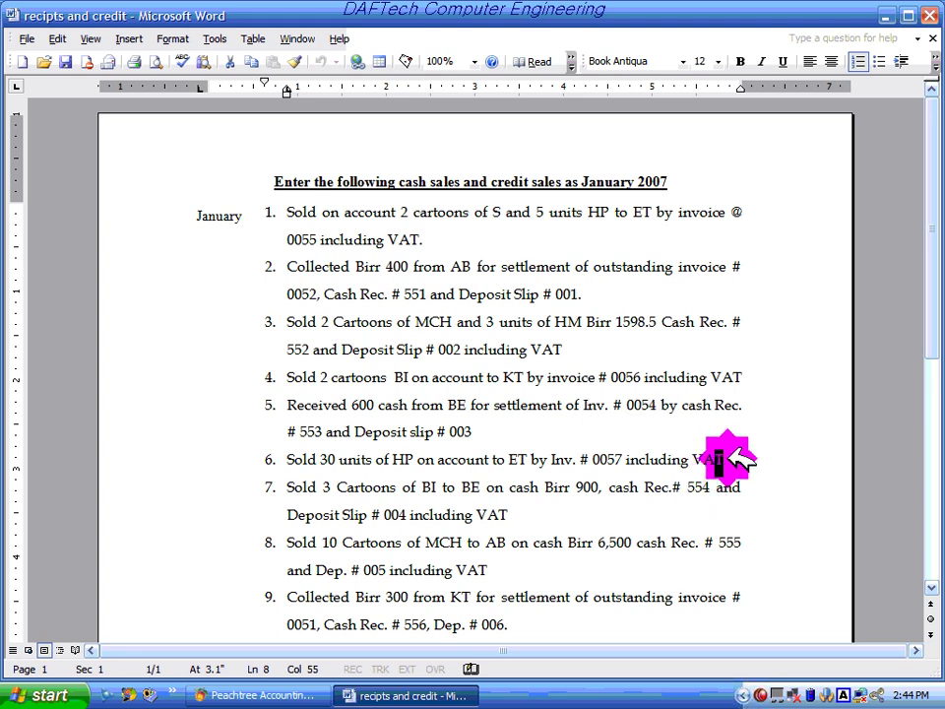
left_click_drag(728, 455, 305, 452)
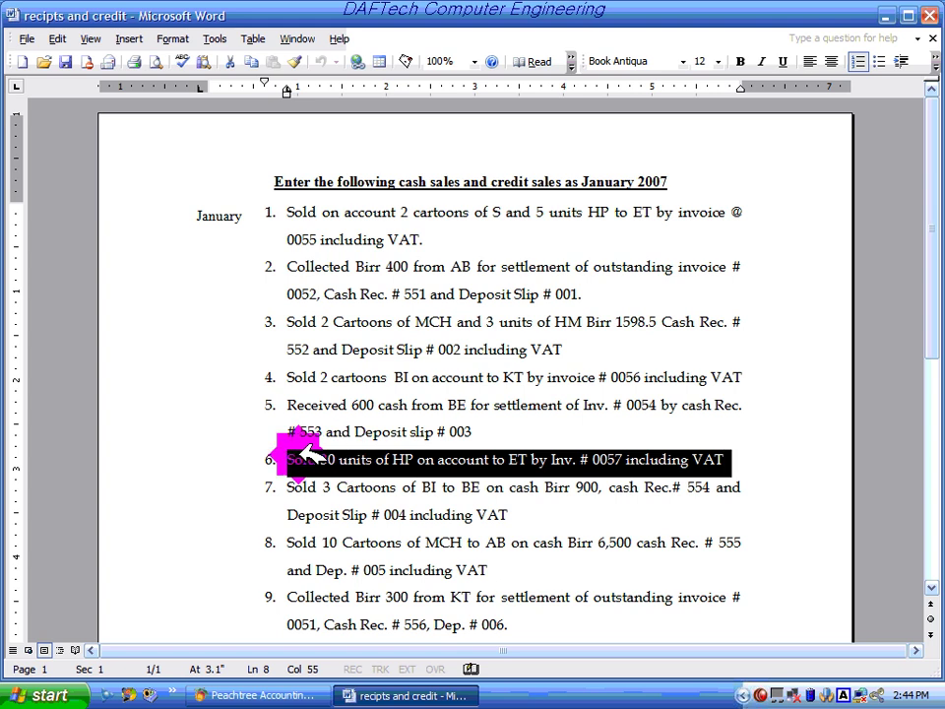
left_click(218, 693)
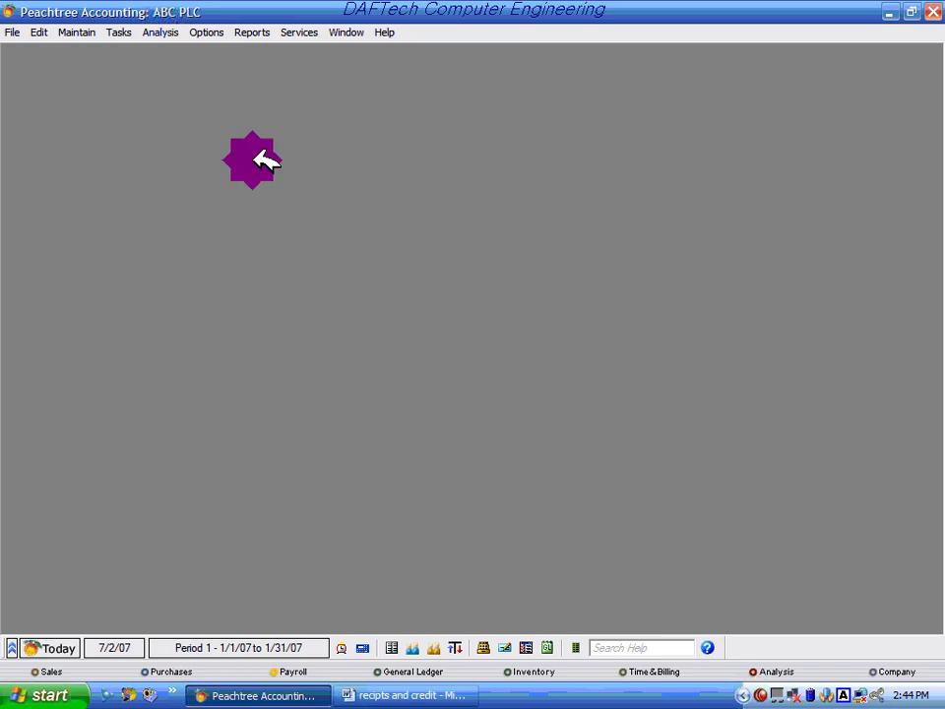
left_click(122, 31)
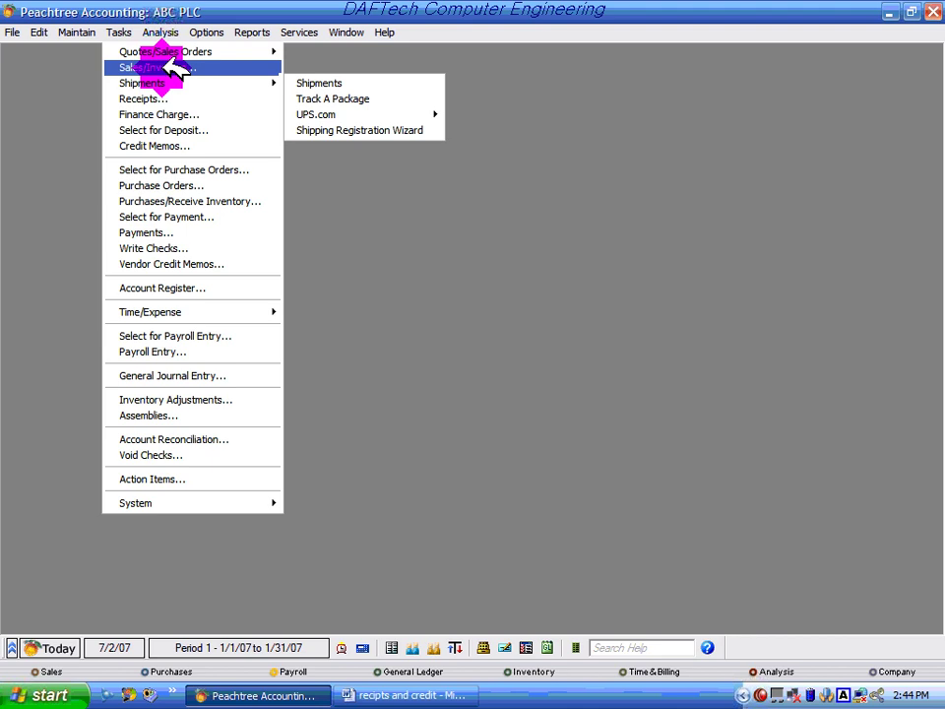
left_click(175, 67)
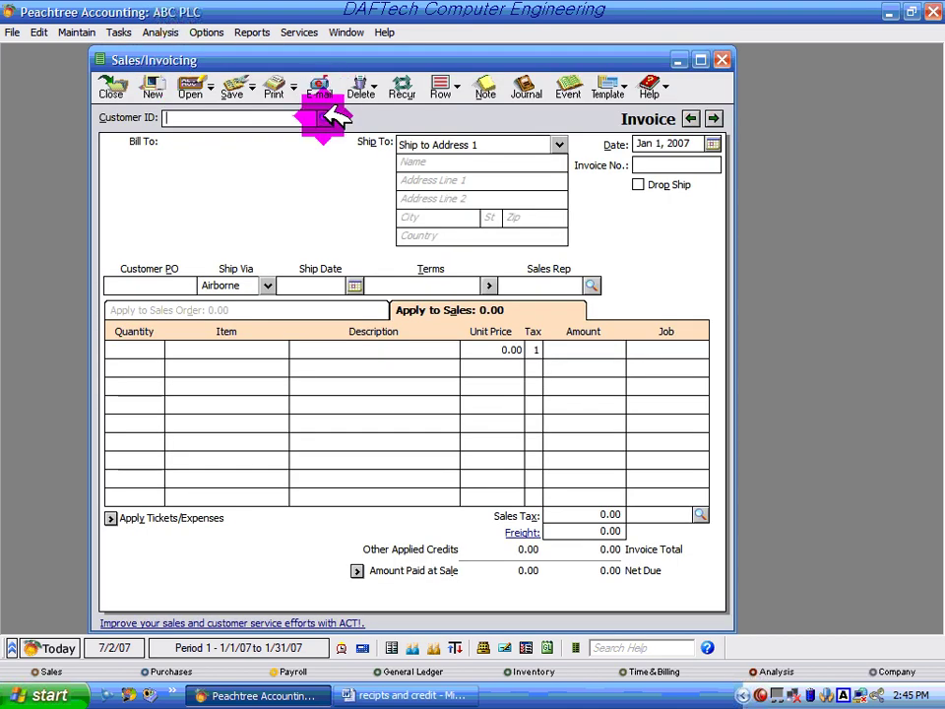
Step: Select customer ET for the invoice and set its date to Jan 6, 2007
left_click(325, 118)
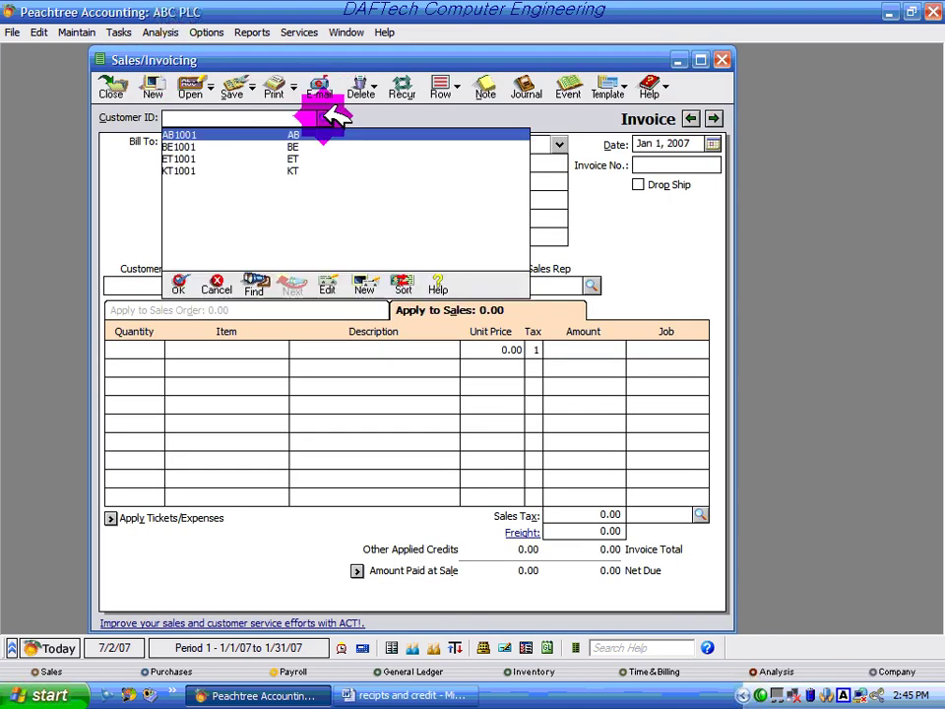
left_click(306, 158)
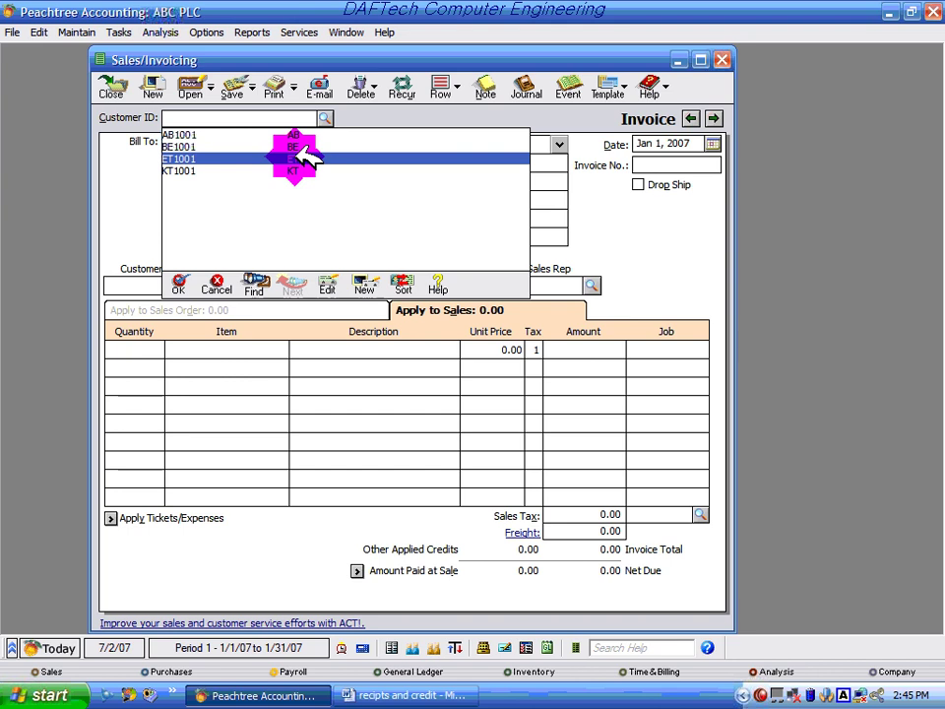
left_click(307, 158)
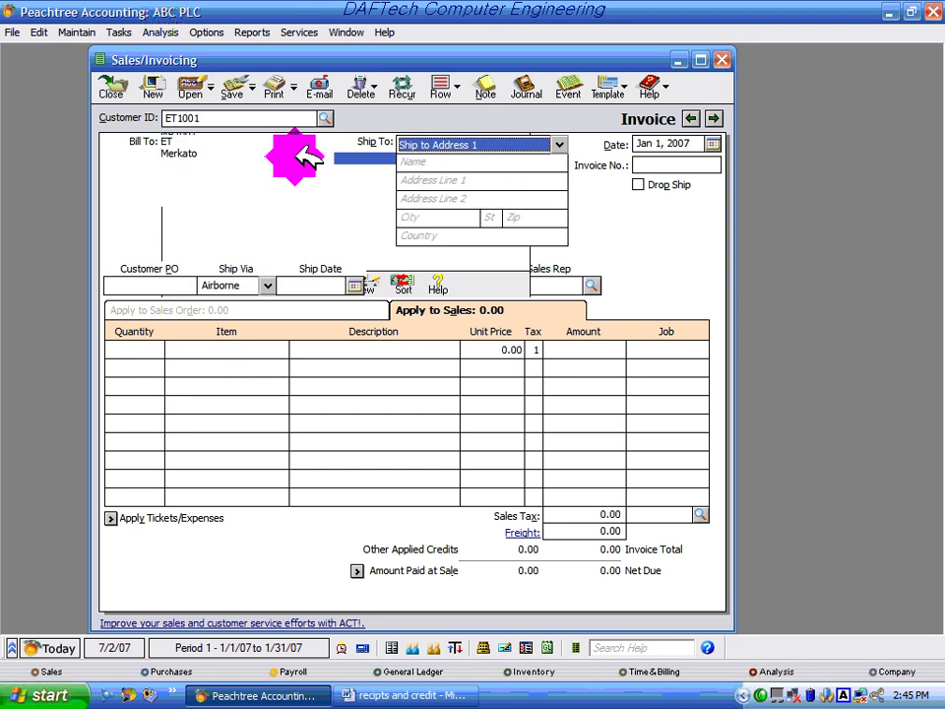
left_click(717, 144)
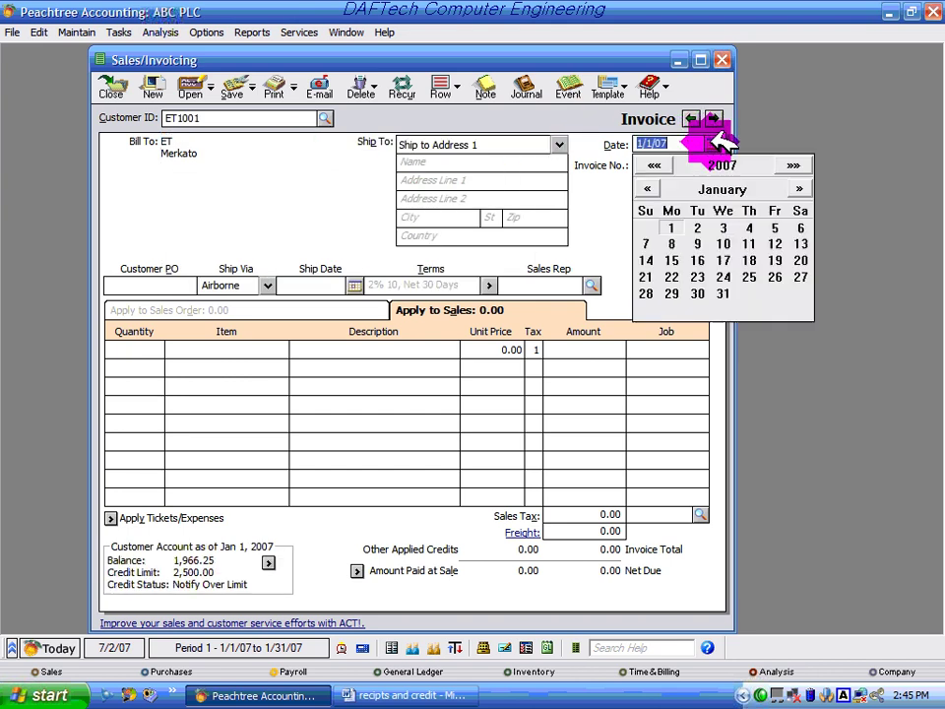
left_click(803, 226)
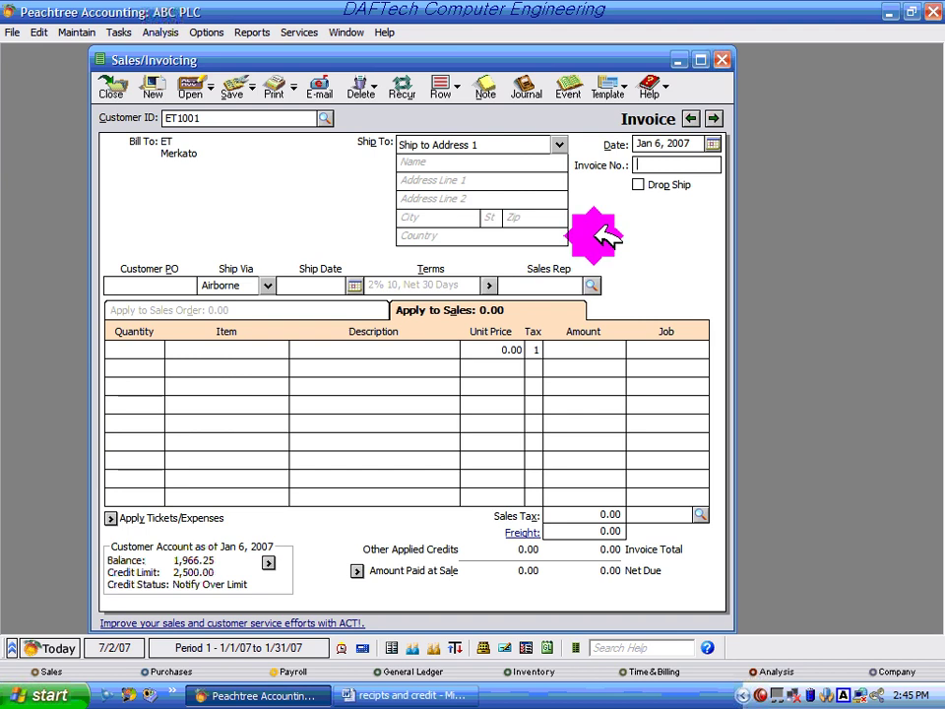
Step: Check the sixth transaction's invoice number in the Word document and set the Peachtree invoice number to 0057
left_click(418, 692)
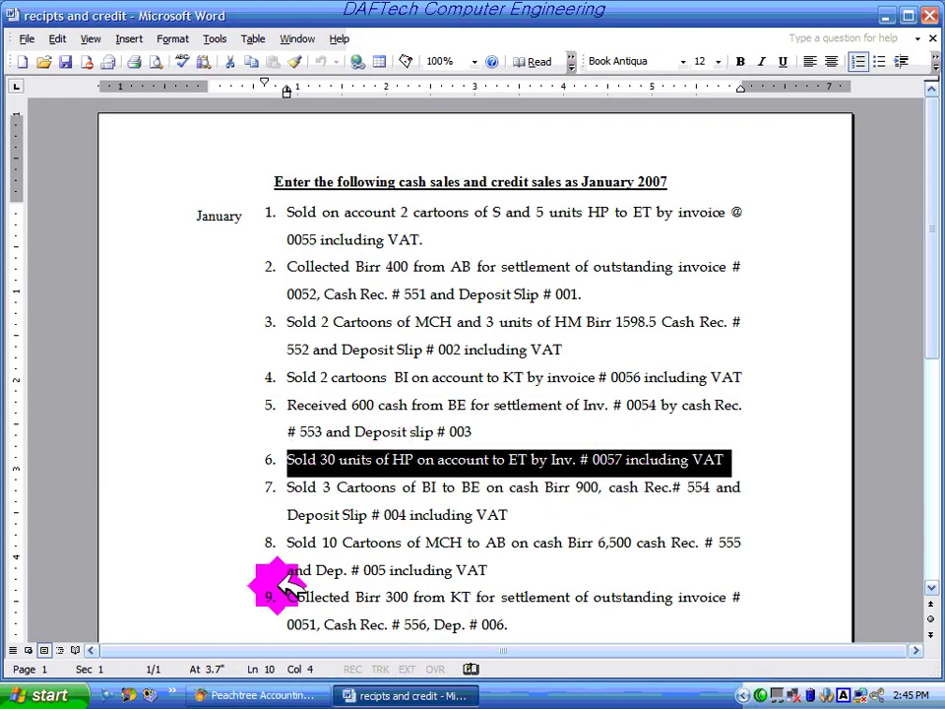
left_click(295, 693)
left_click(673, 169)
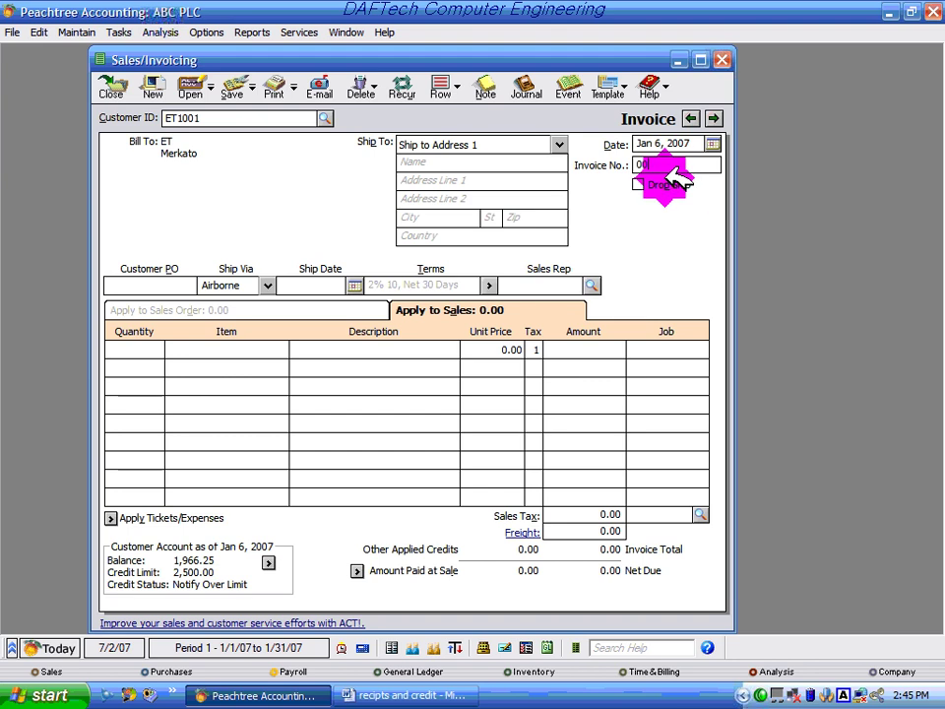
type("0057")
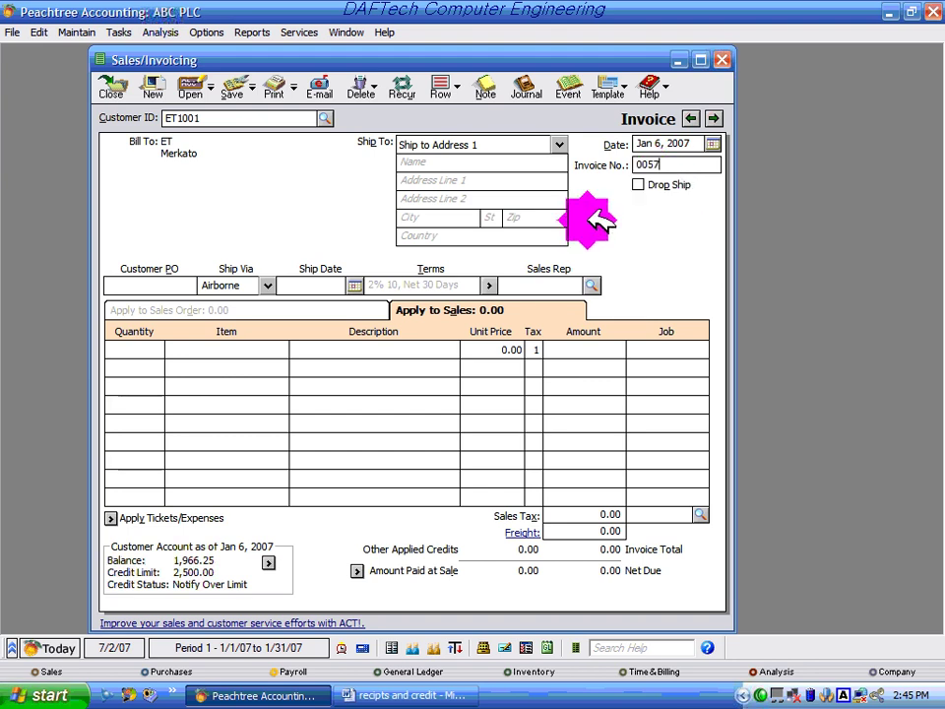
Step: Add a line for 30 units of item HP1001 to the invoice and apply the VAT sales tax code
left_click(144, 348)
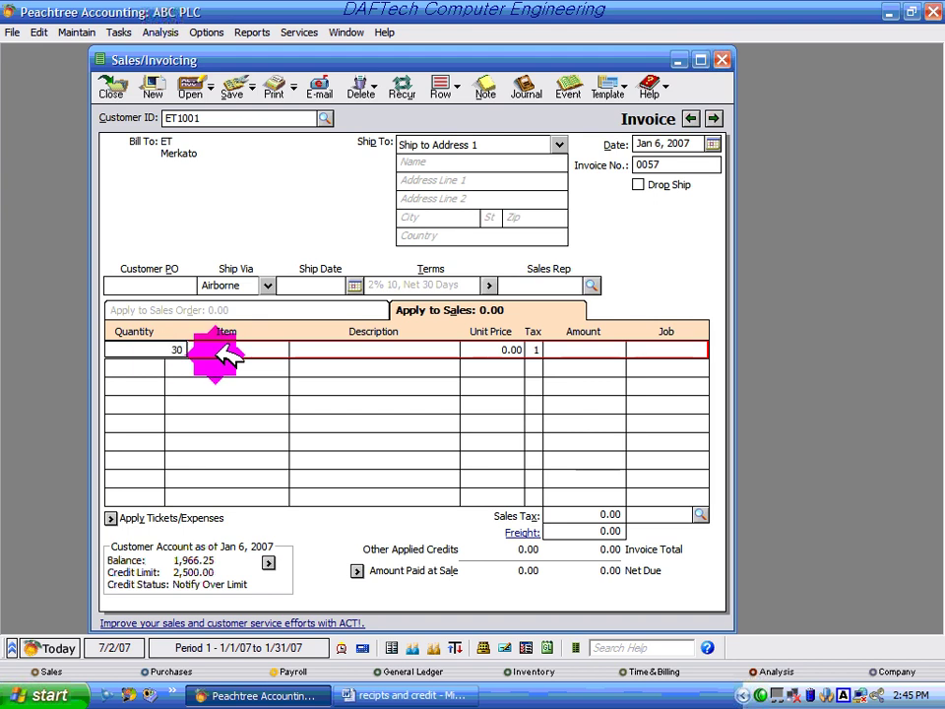
type("30")
left_click(236, 349)
left_click(280, 348)
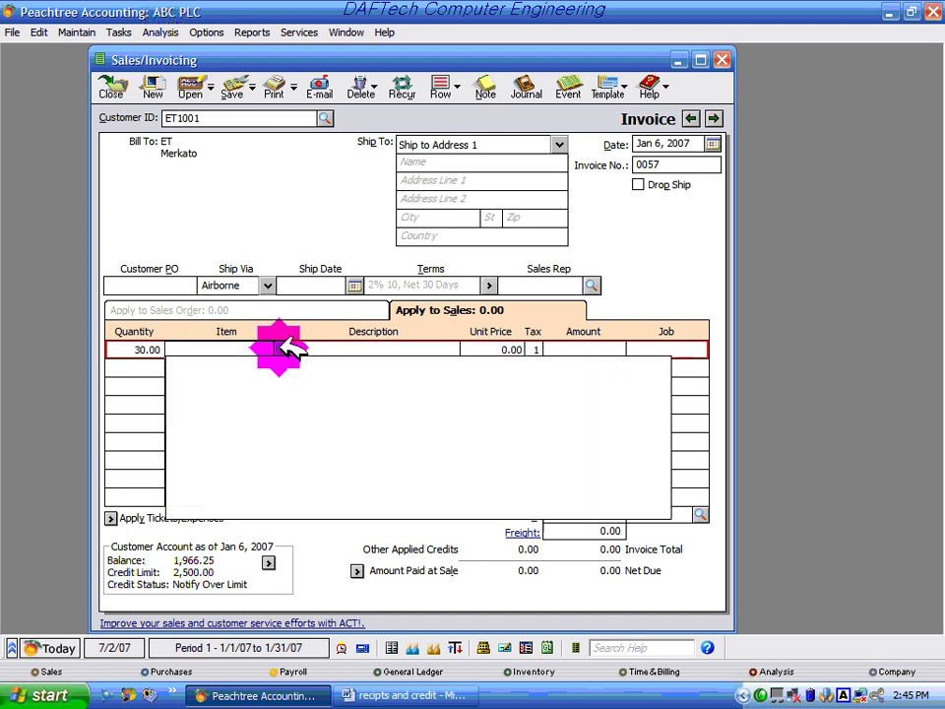
left_click(362, 393)
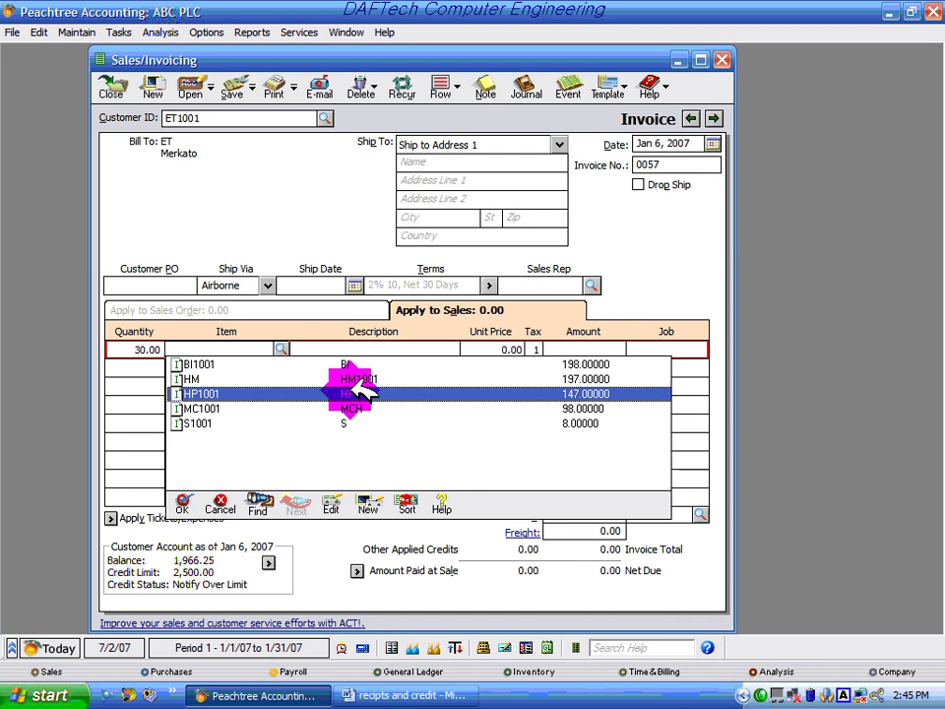
left_click(609, 356)
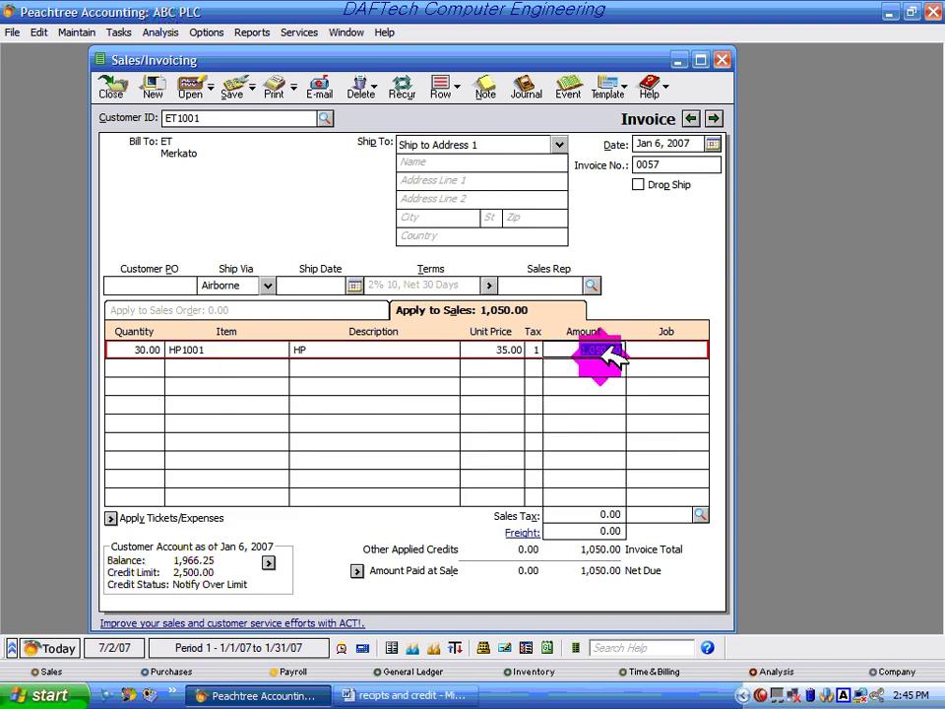
left_click(702, 512)
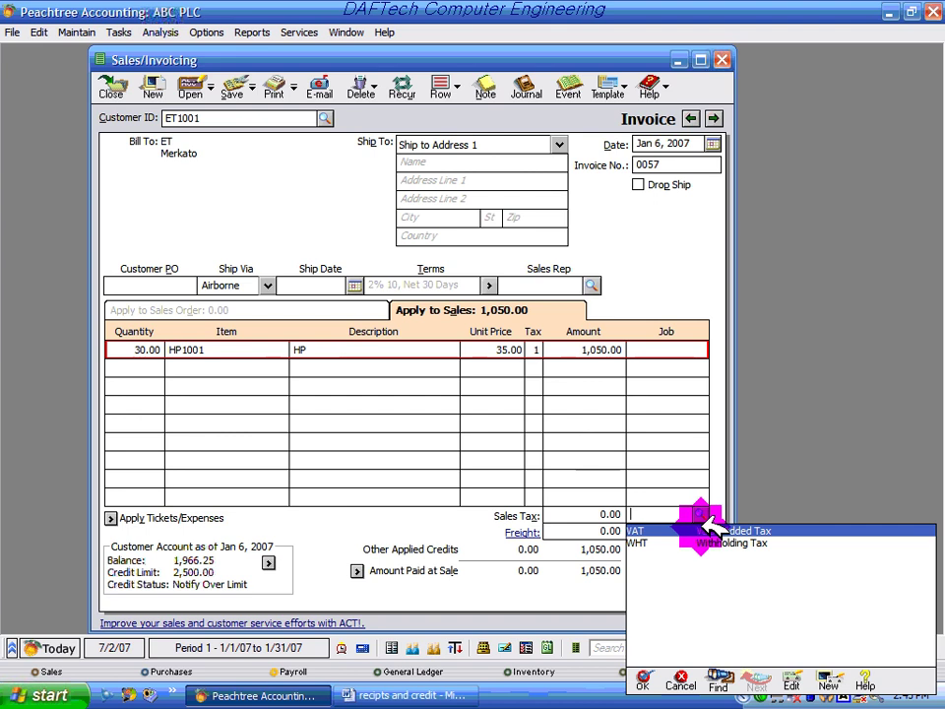
double_click(704, 530)
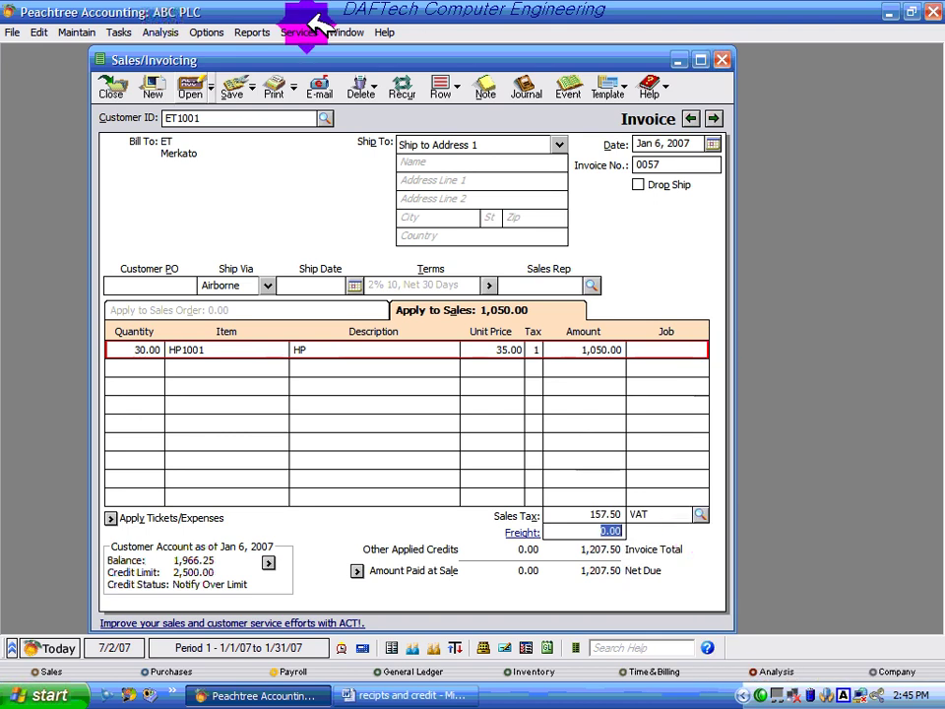
Step: Examine the sales journal entries of invoice 0057 and save the invoice, accepting that the customer goes over the credit limit
left_click(236, 89)
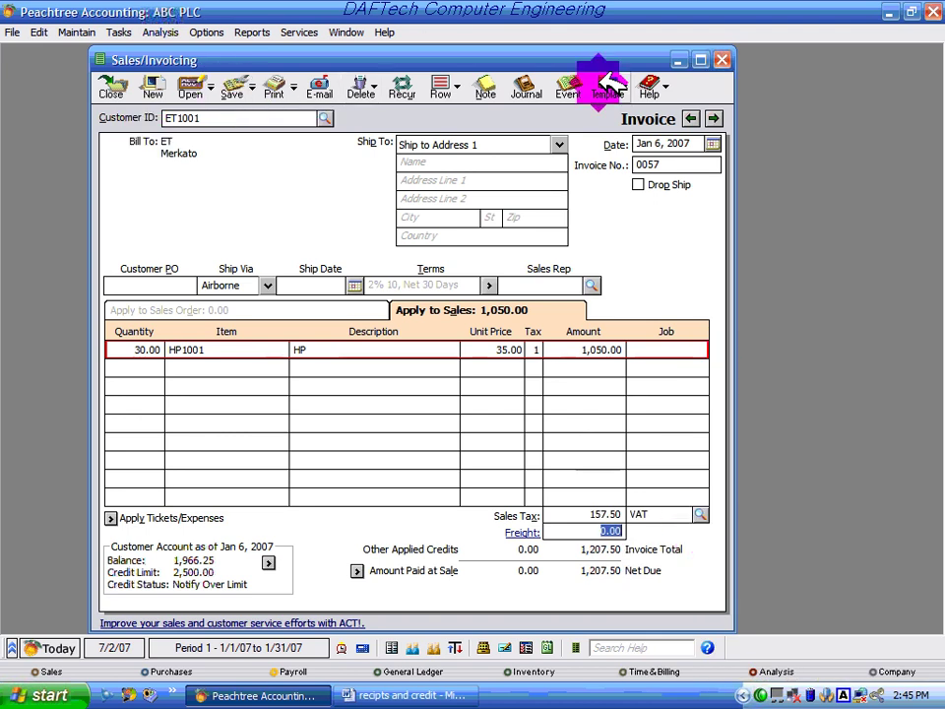
left_click(526, 93)
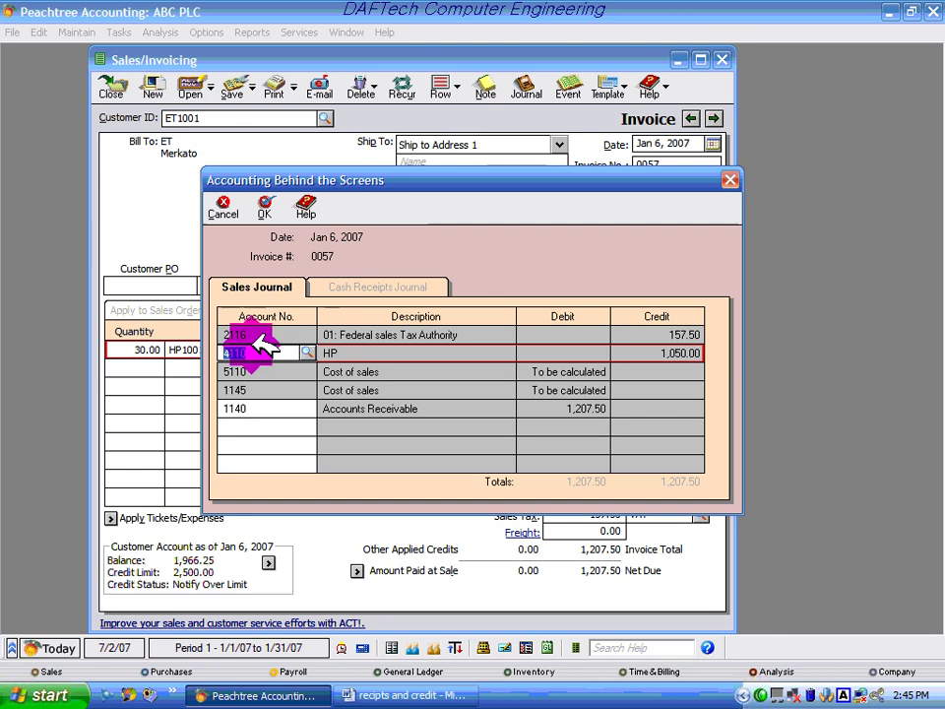
left_click(670, 333)
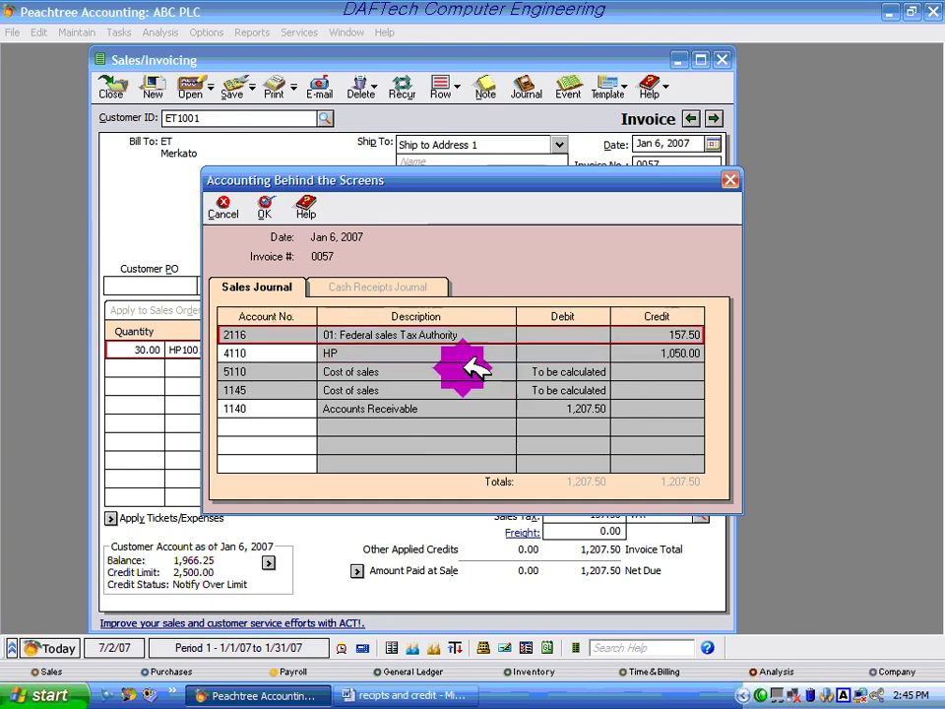
left_click(566, 379)
left_click(564, 390)
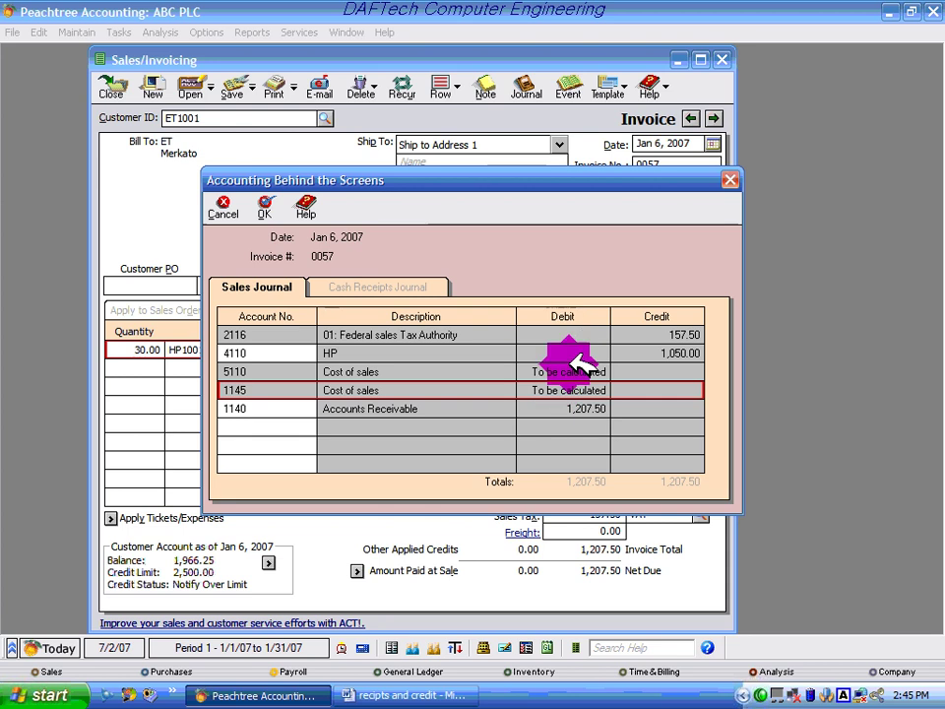
left_click(563, 406)
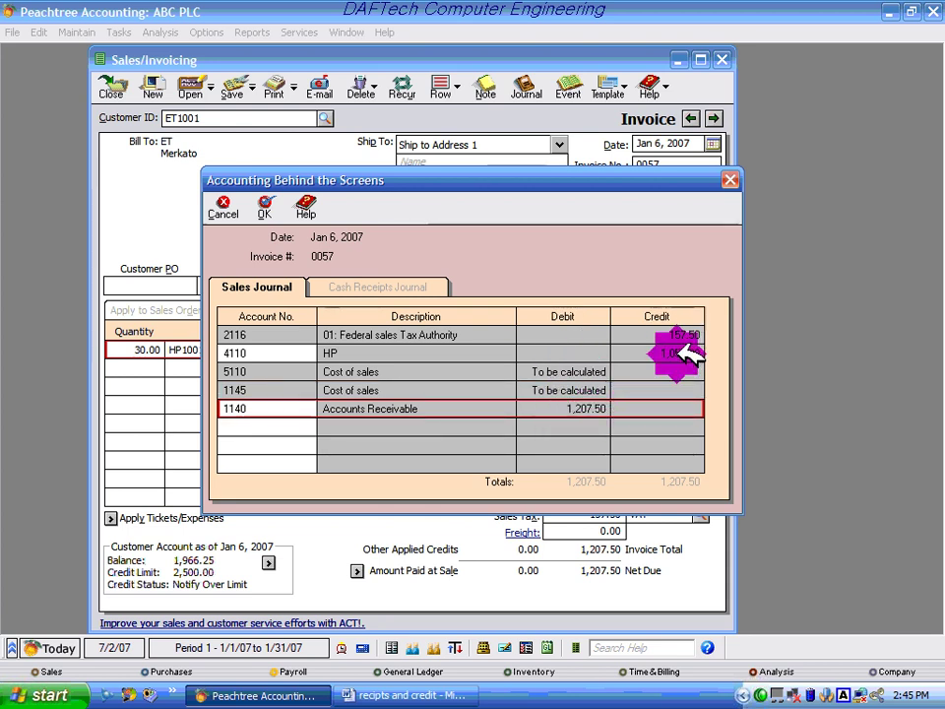
left_click(264, 207)
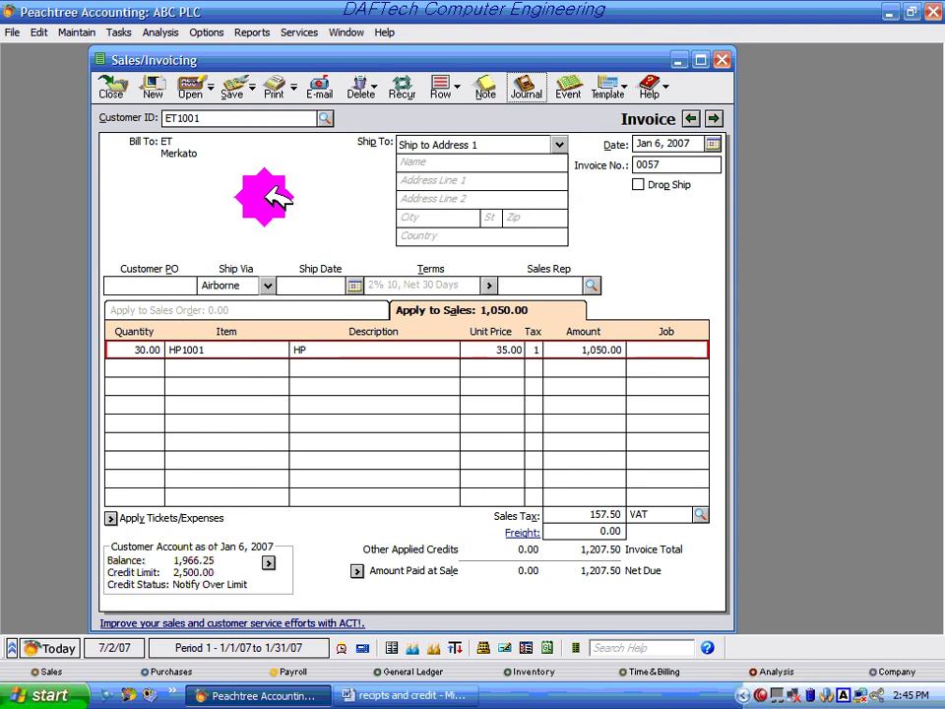
left_click(234, 89)
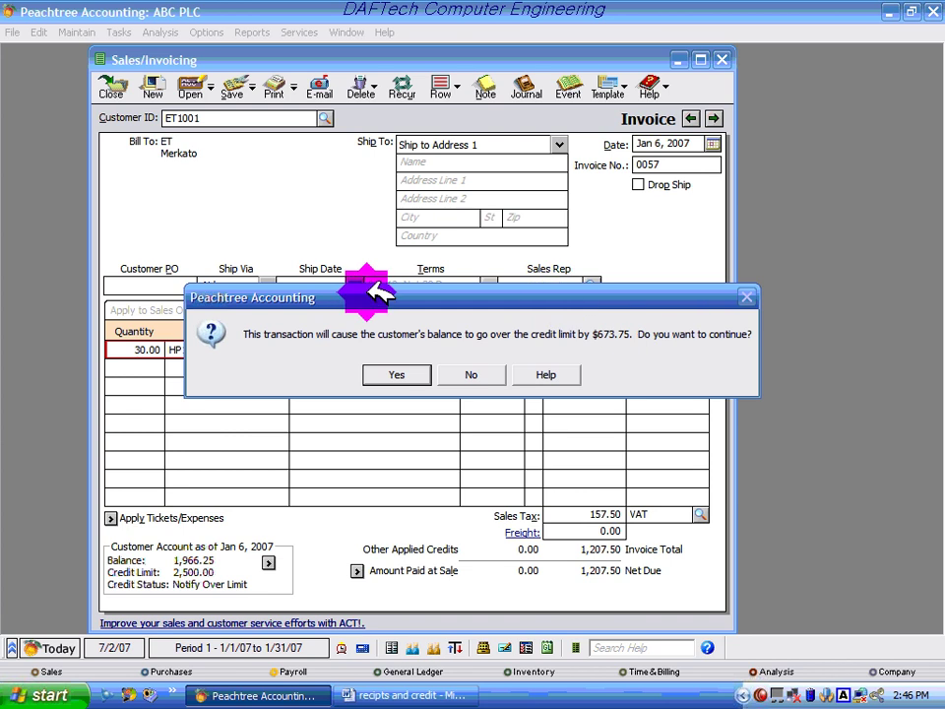
left_click(407, 372)
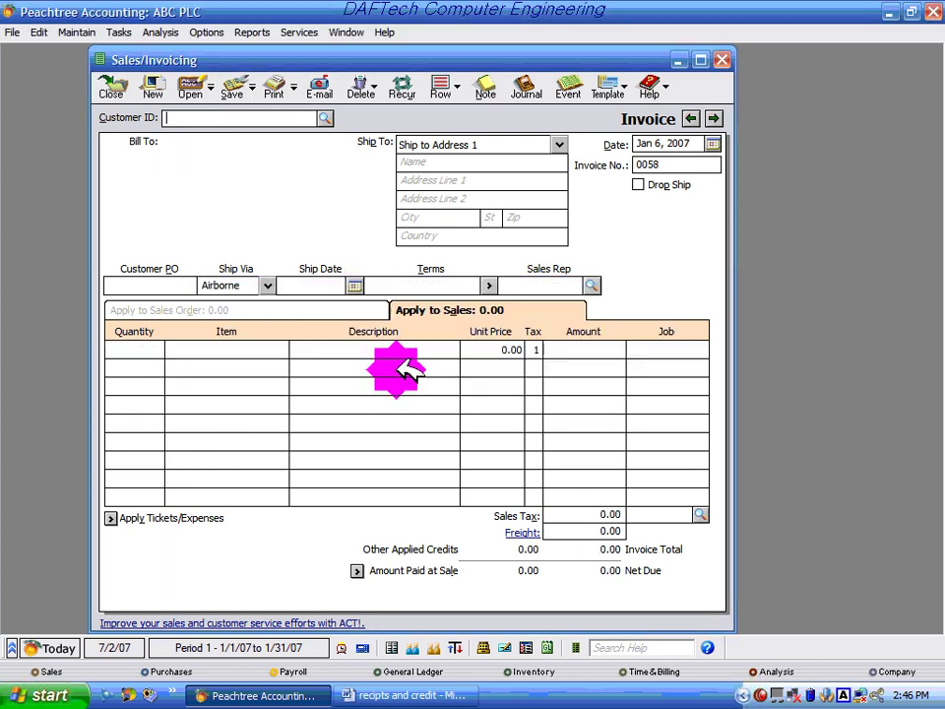
Step: Examine the credit limit in the customer default information, leave it as is, and close the invoice window
left_click(76, 31)
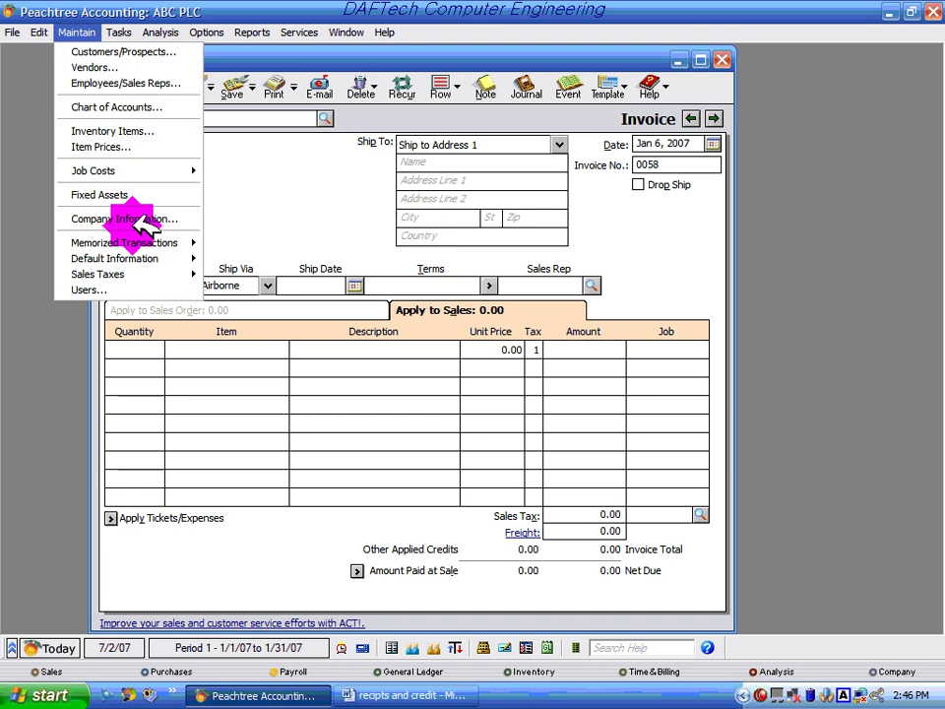
mouse_move(155, 262)
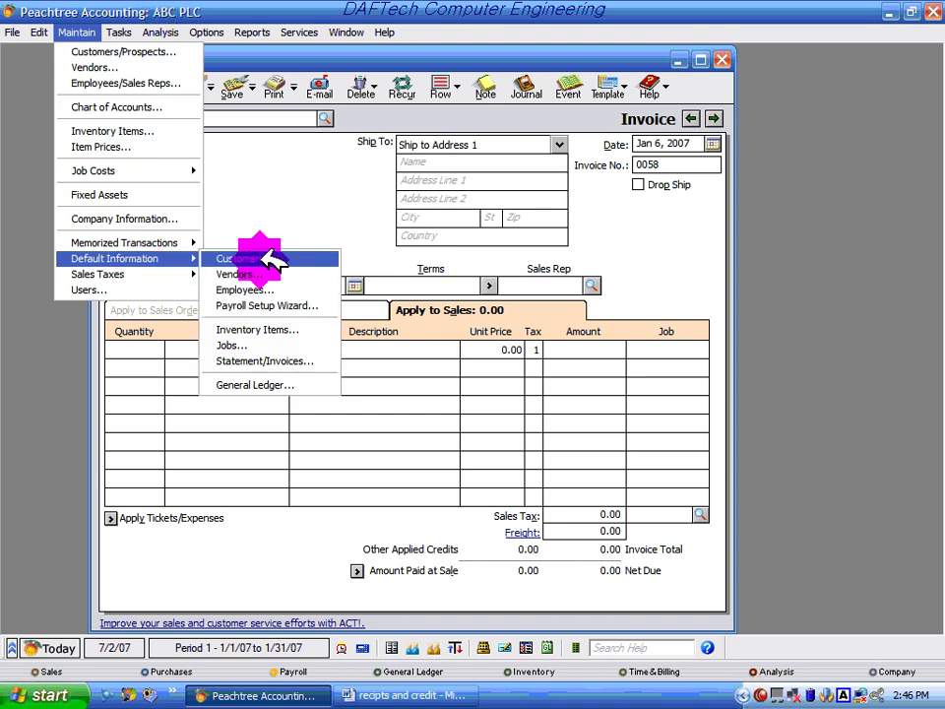
left_click(264, 257)
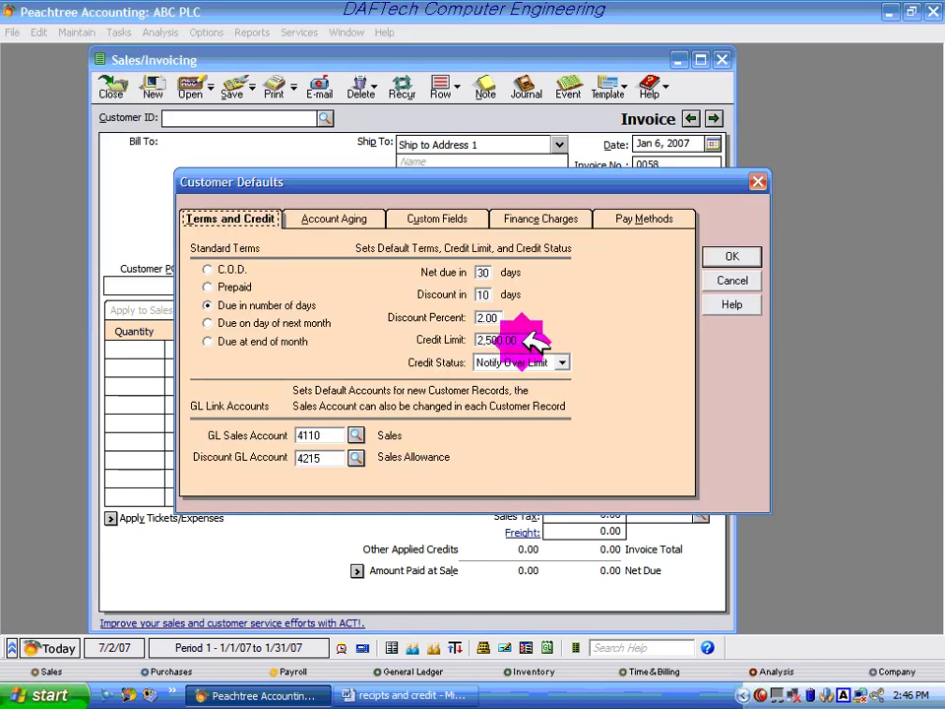
left_click(489, 339)
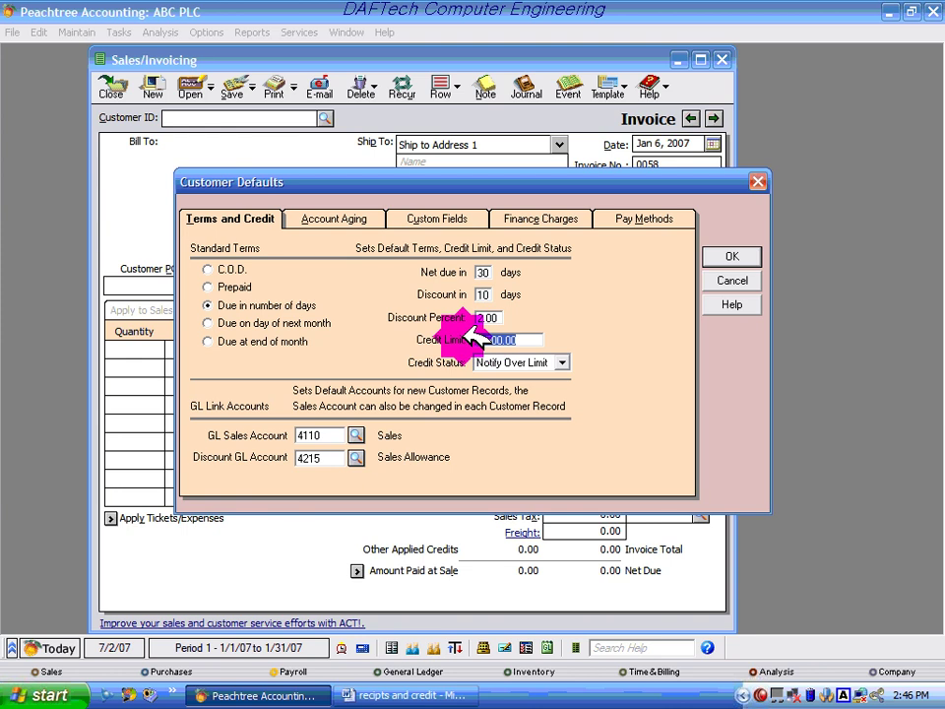
left_click(527, 338)
left_click_drag(528, 339, 471, 334)
left_click(566, 331)
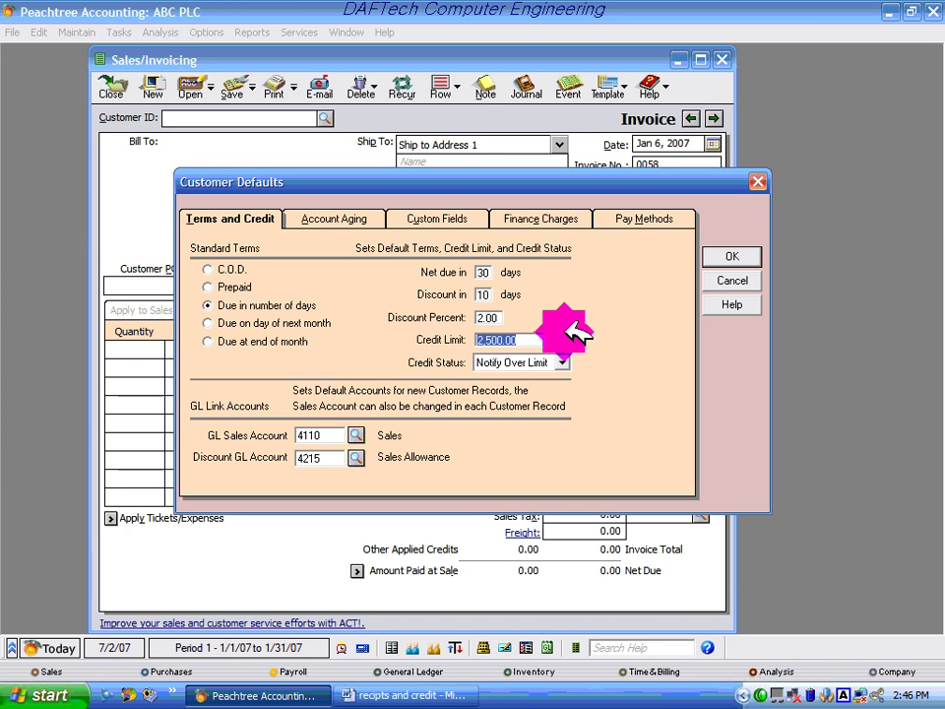
left_click(733, 256)
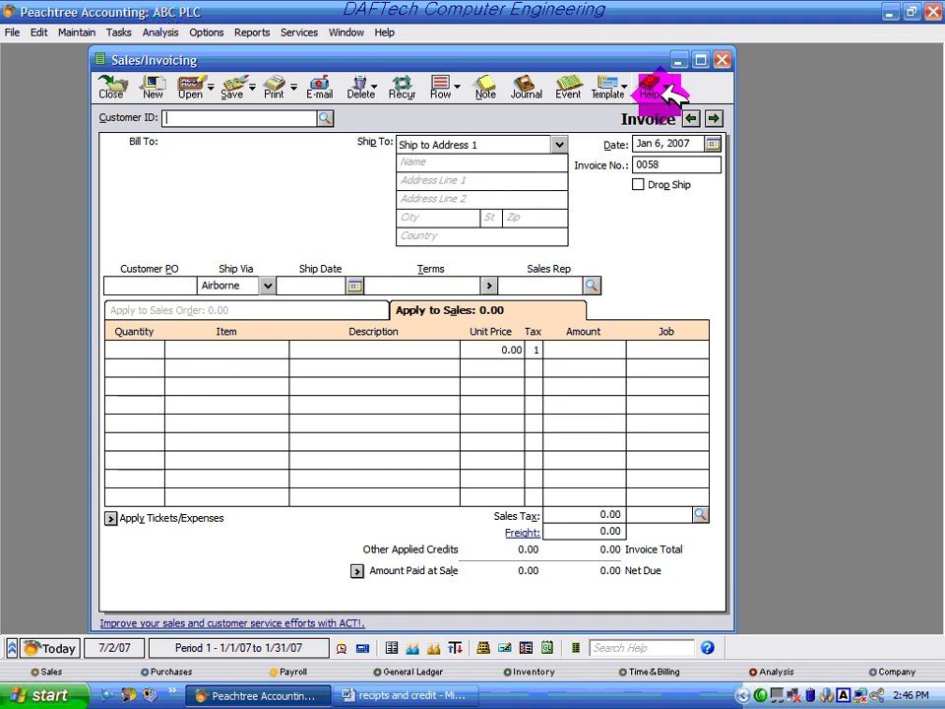
left_click(721, 57)
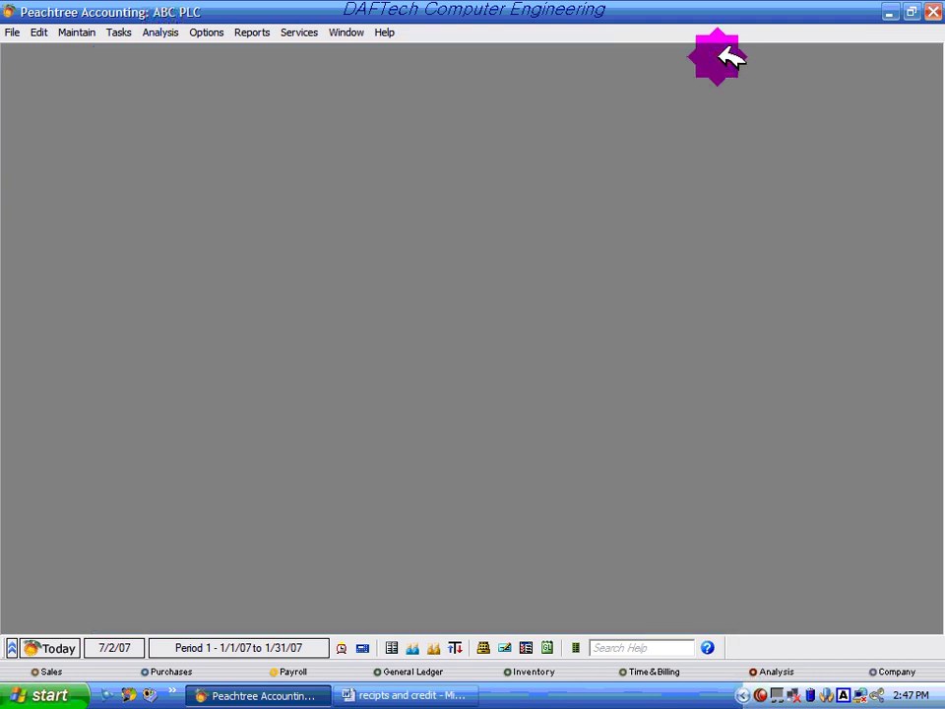
Step: Read the seventh transaction in the Word document and start a new Peachtree receipt with deposit ticket ID 004
left_click(403, 696)
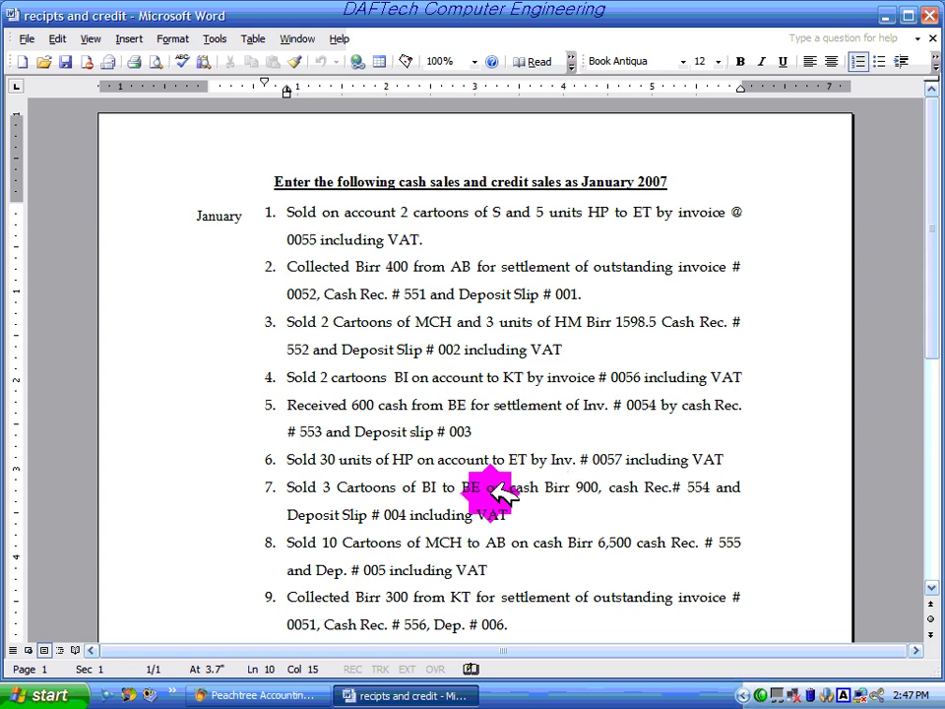
left_click(474, 510)
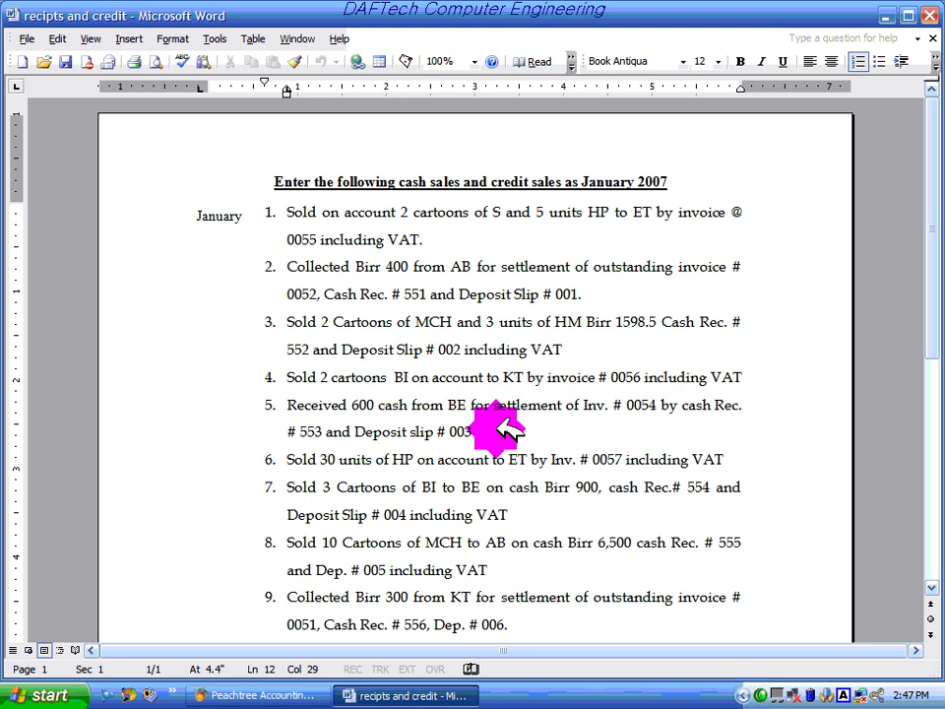
left_click(255, 693)
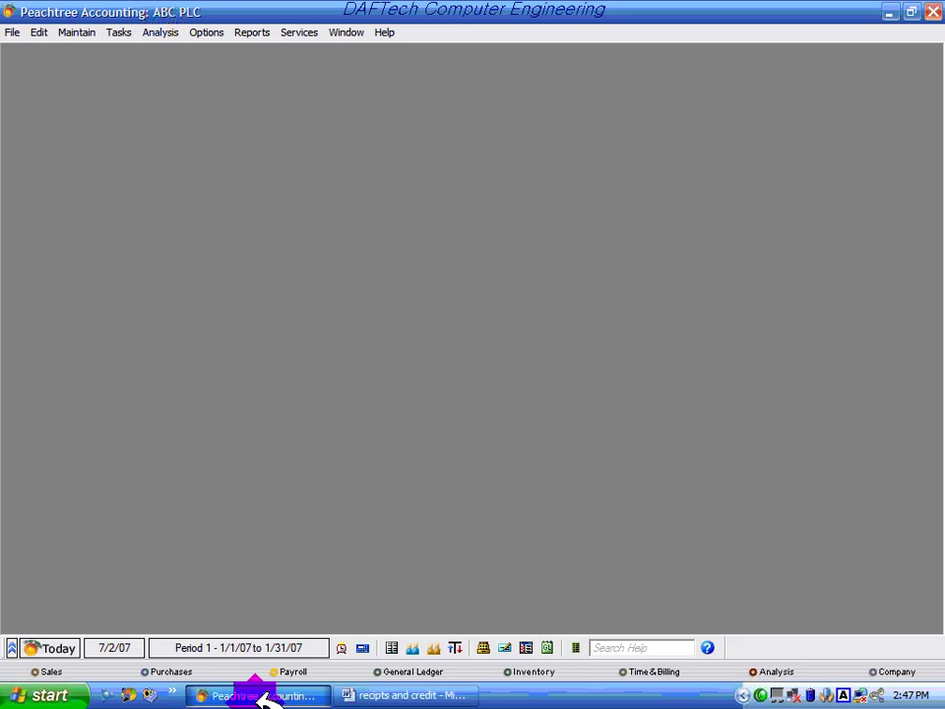
left_click(118, 32)
left_click(147, 100)
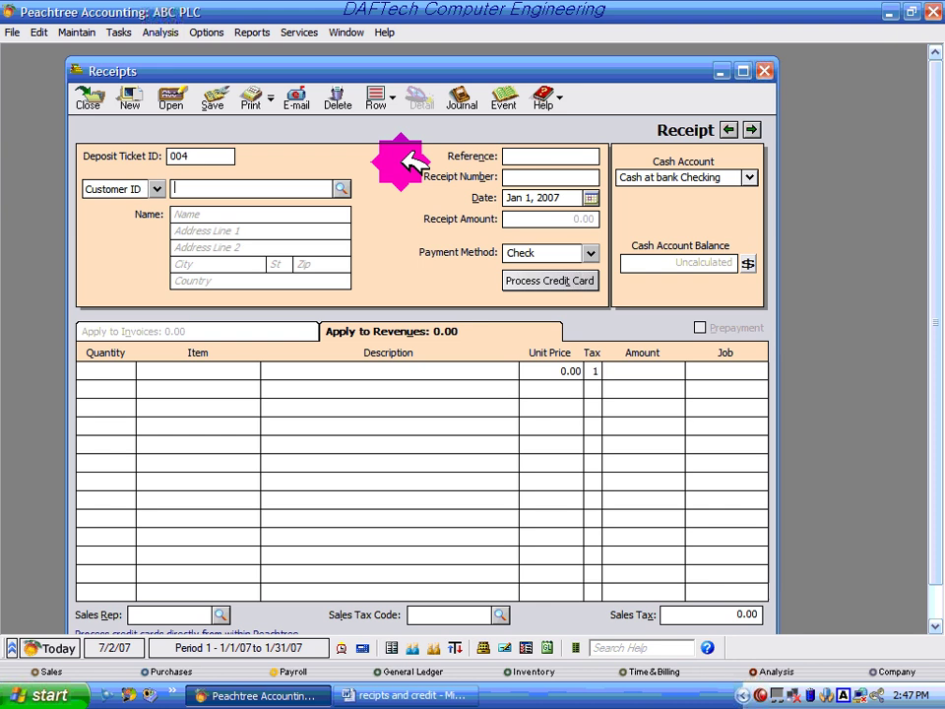
Step: Check the seventh transaction's customer in the Word document, select BE1001 for the Peachtree receipt, and enter reference 004
left_click(389, 694)
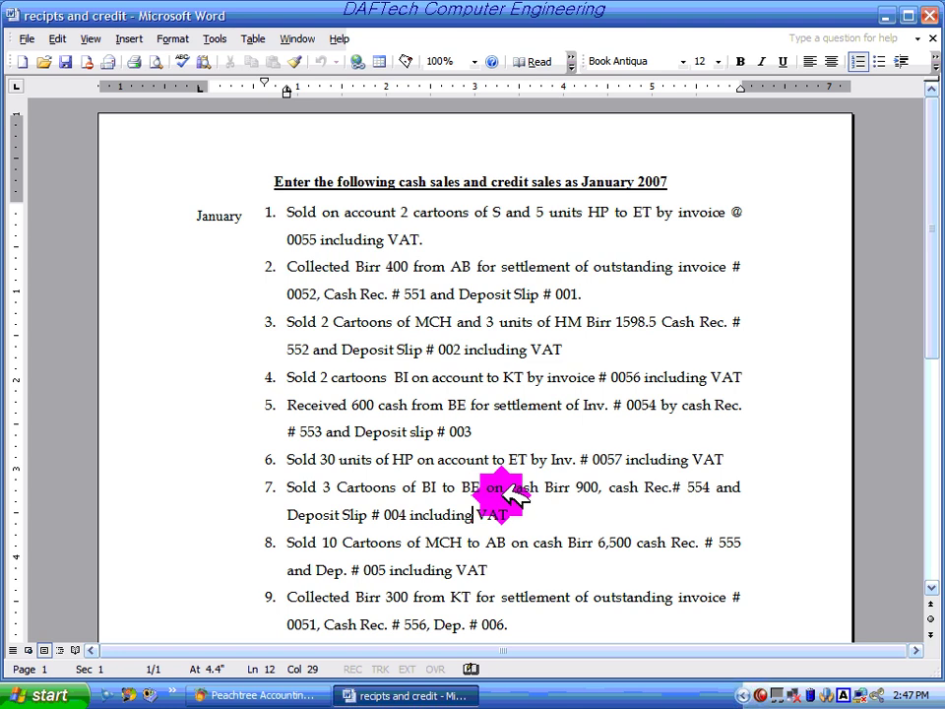
left_click(310, 695)
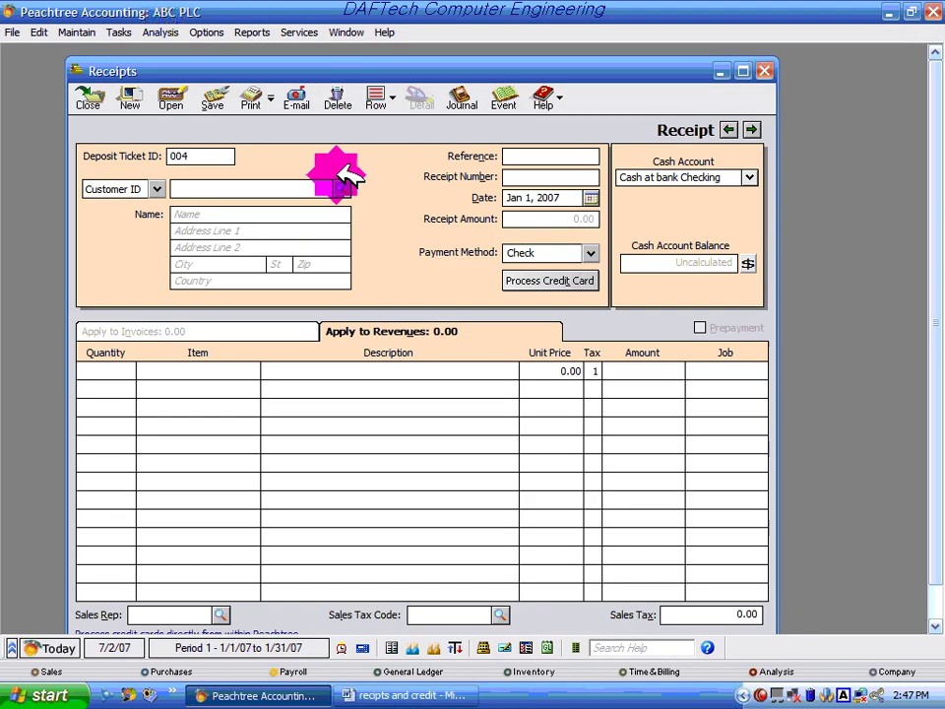
left_click(340, 187)
double_click(312, 213)
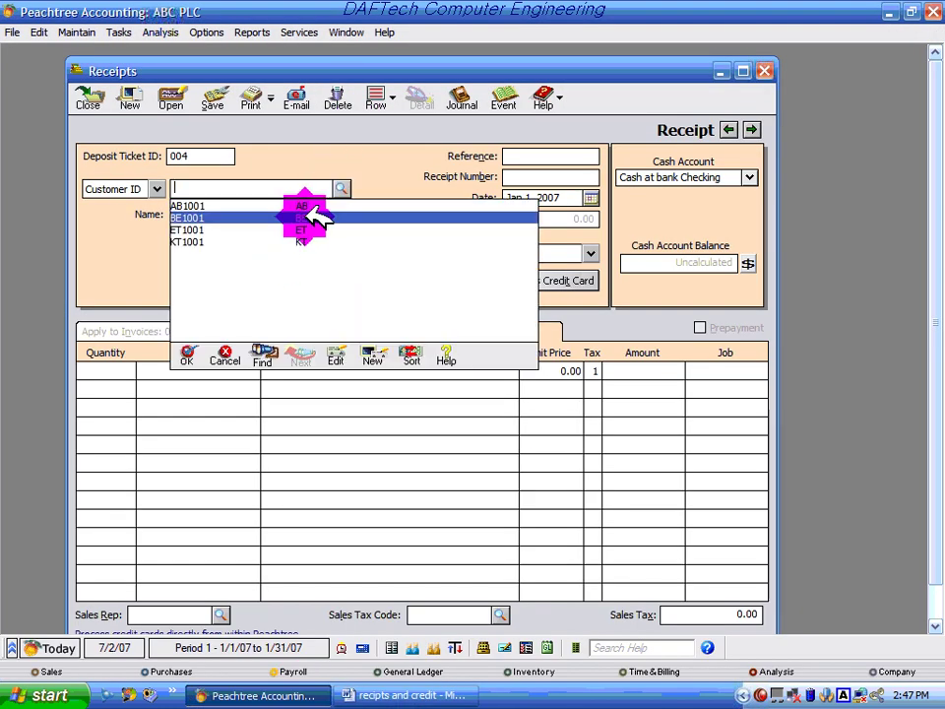
left_click(540, 156)
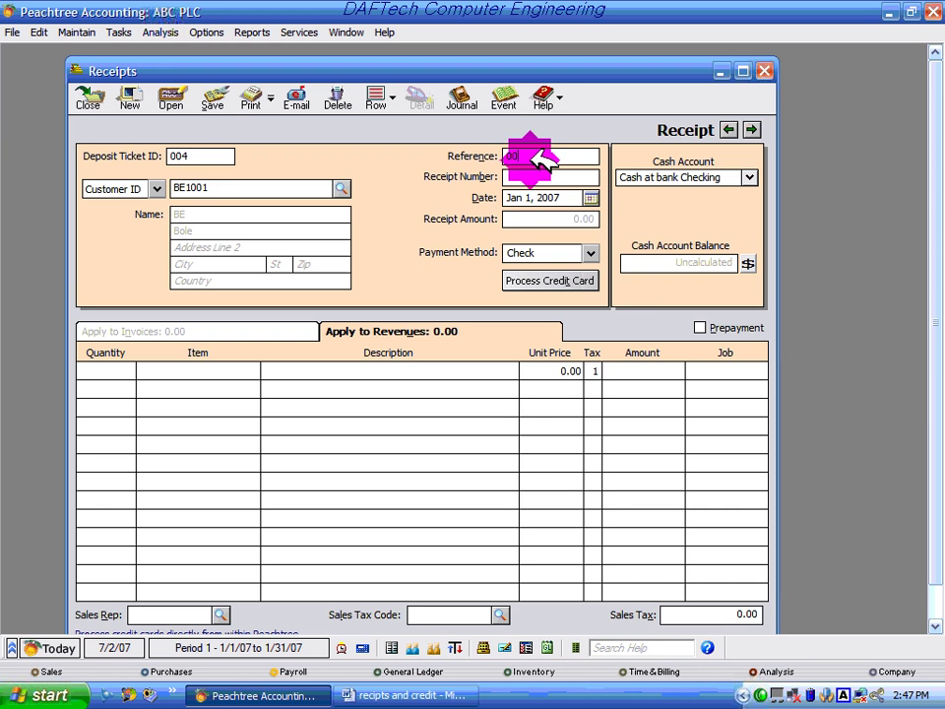
Step: Look up the cash receipt number in the Word document, set the Peachtree receipt number to 554, and date it Jan 7, 2007
left_click(521, 176)
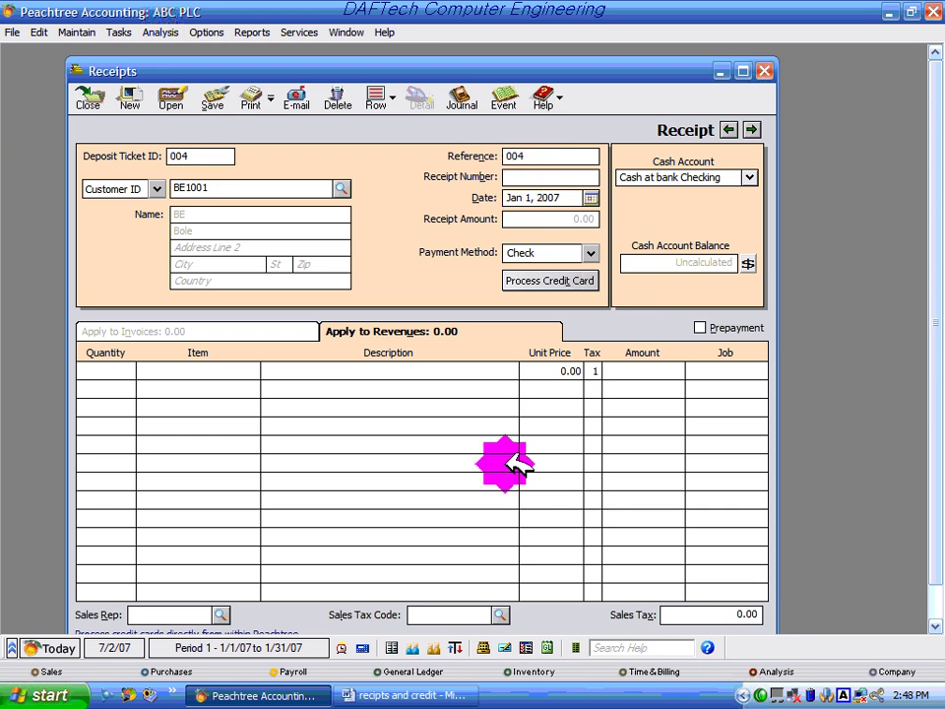
left_click(433, 694)
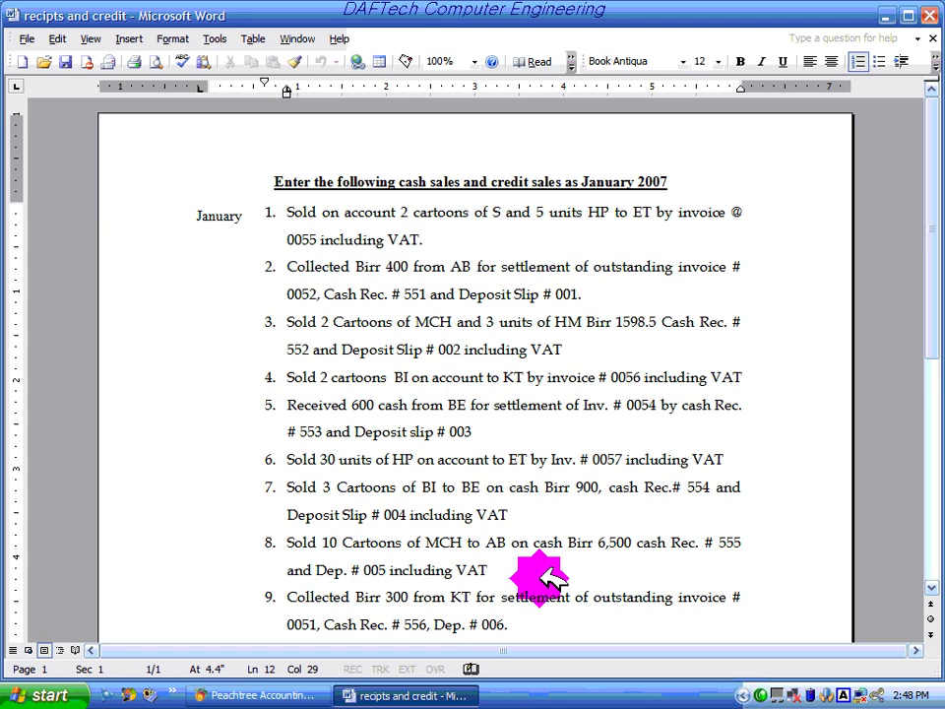
left_click(299, 692)
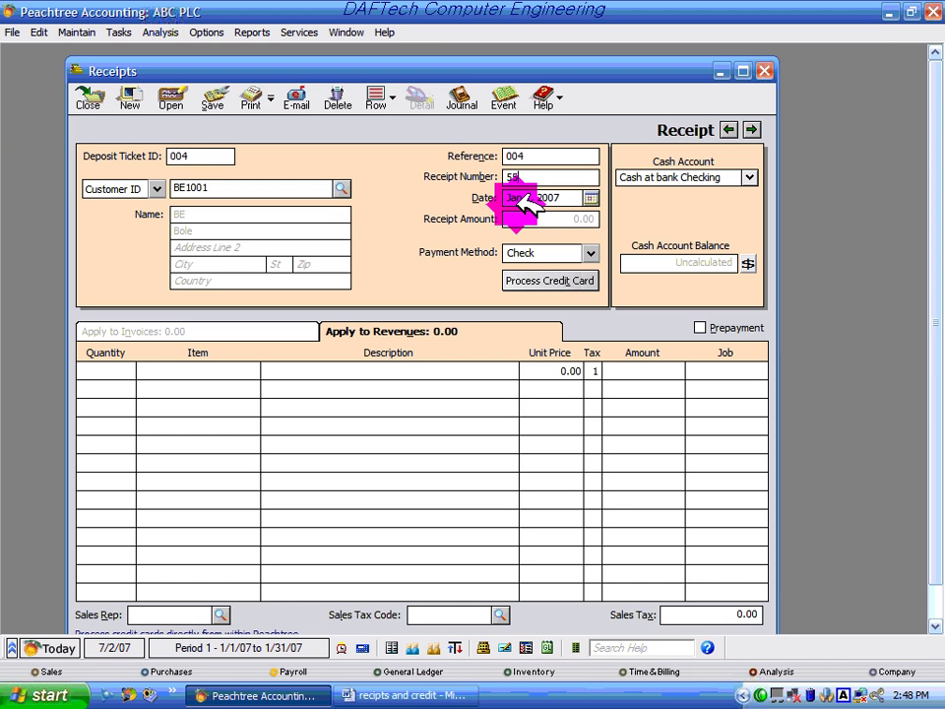
left_click(591, 198)
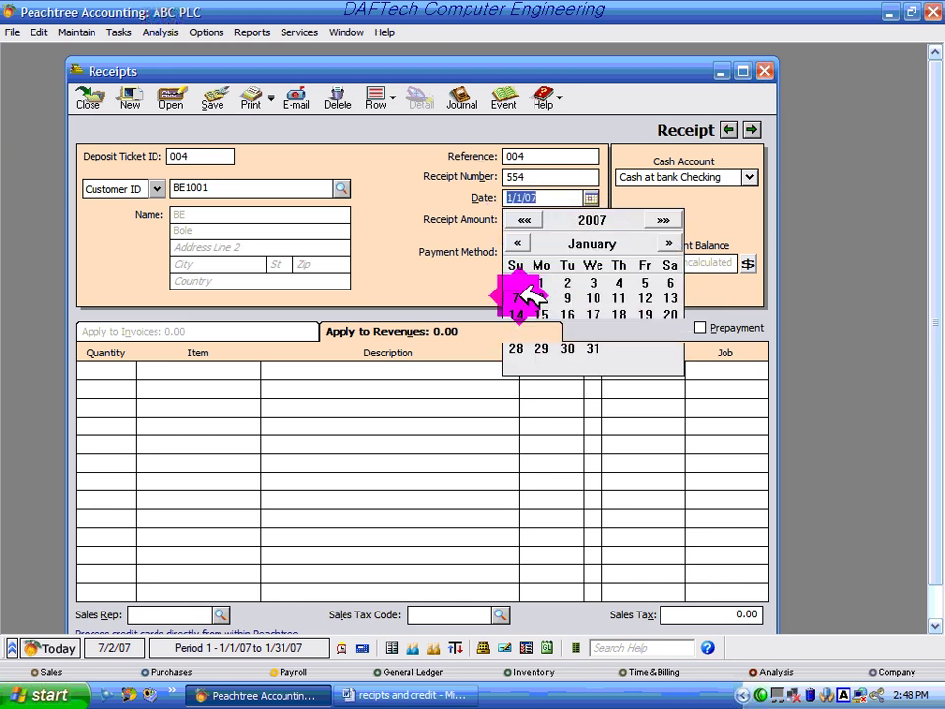
left_click(516, 298)
Step: Add a line for 3 units of item BI1001 to the receipt and apply the VAT sales tax code
left_click(106, 371)
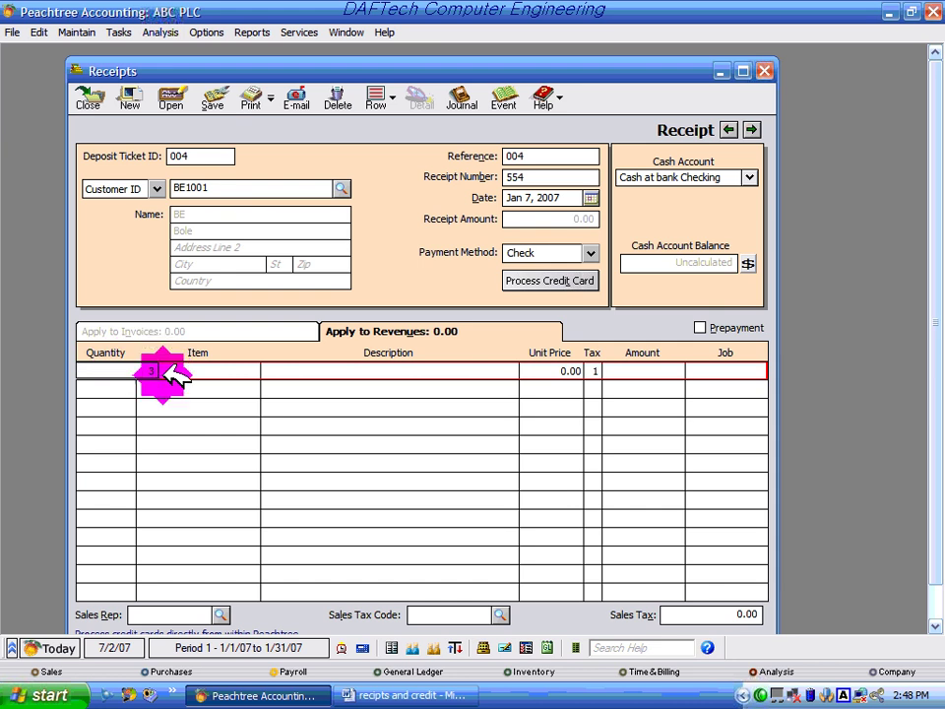
type("3")
key("Tab")
left_click(254, 370)
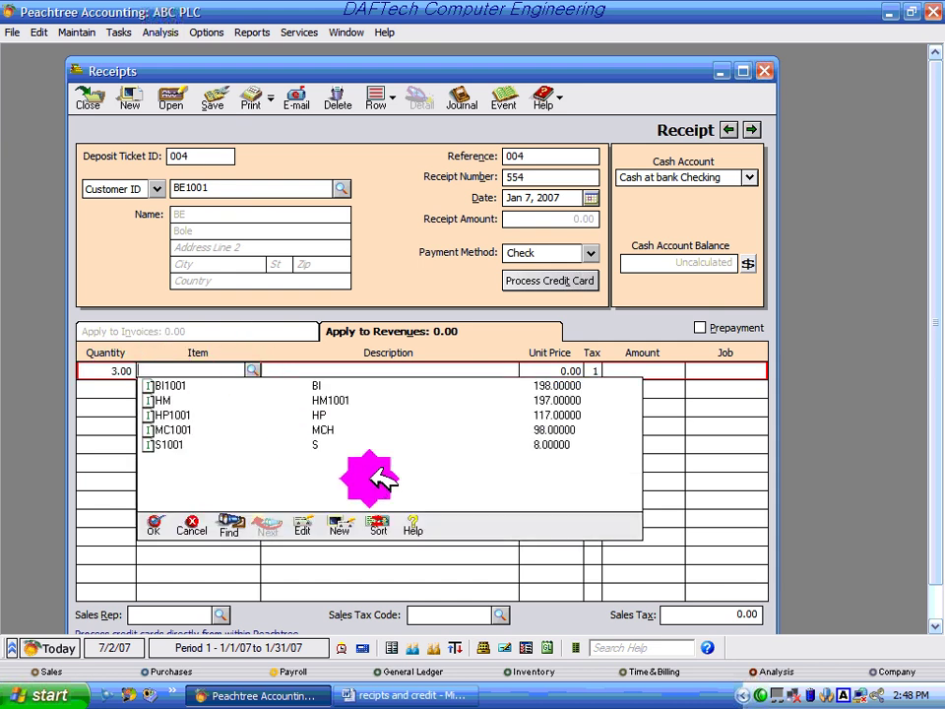
double_click(316, 386)
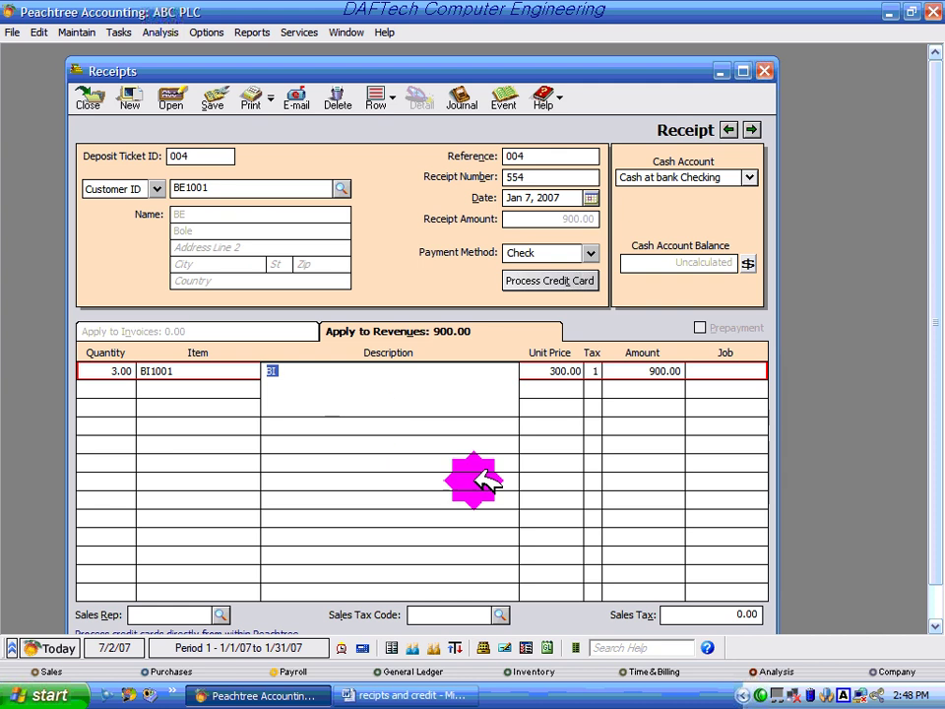
left_click(502, 610)
left_click(501, 613)
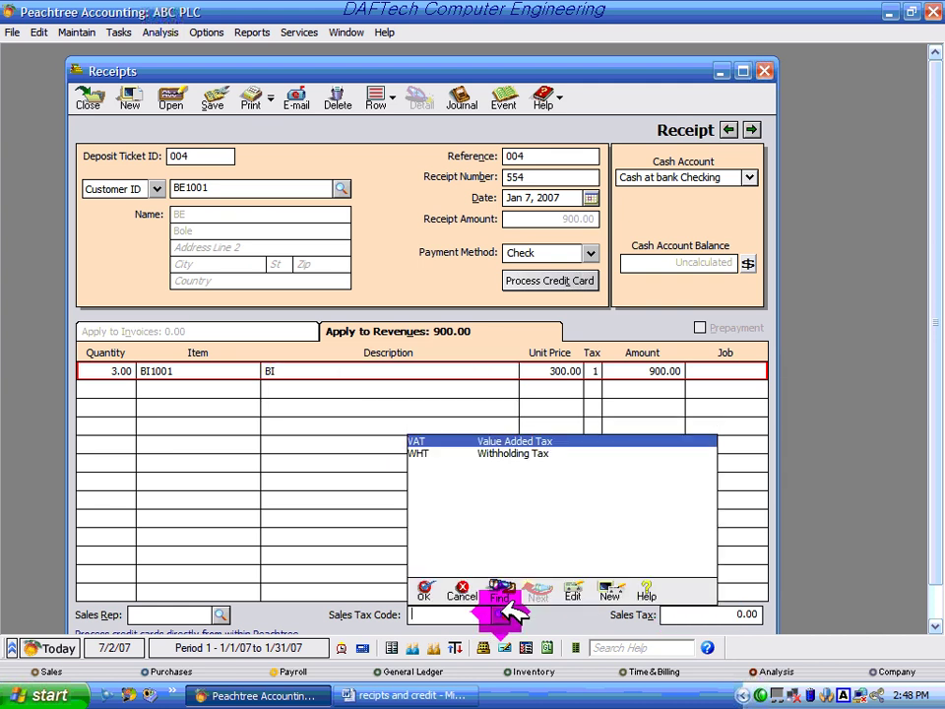
double_click(497, 443)
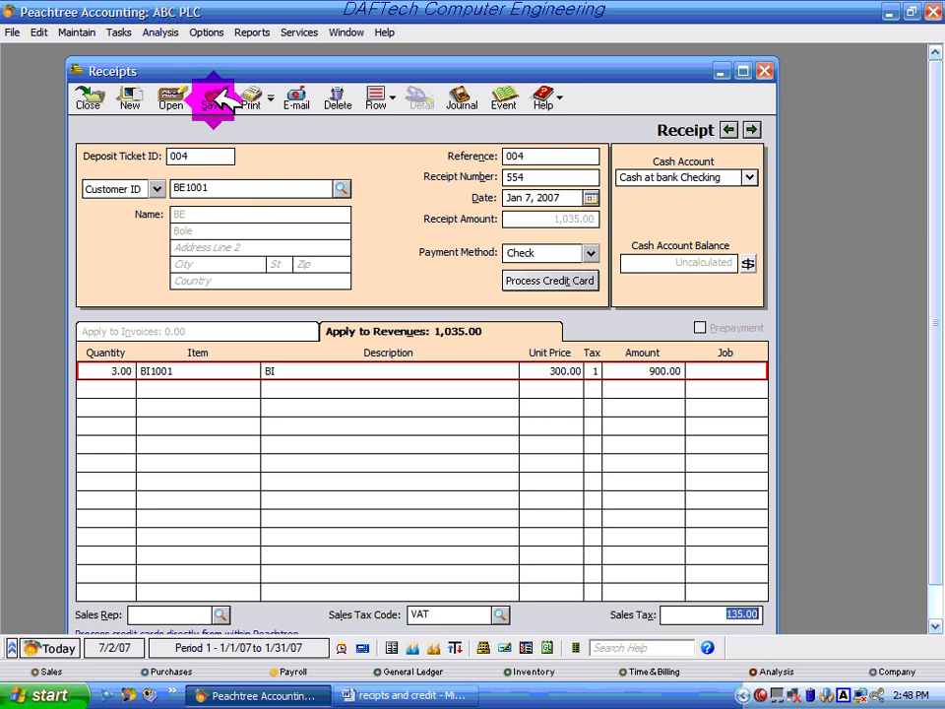
Step: Examine the cash receipts journal entries of receipt 554, then save the receipt and close the receipts window
left_click(461, 96)
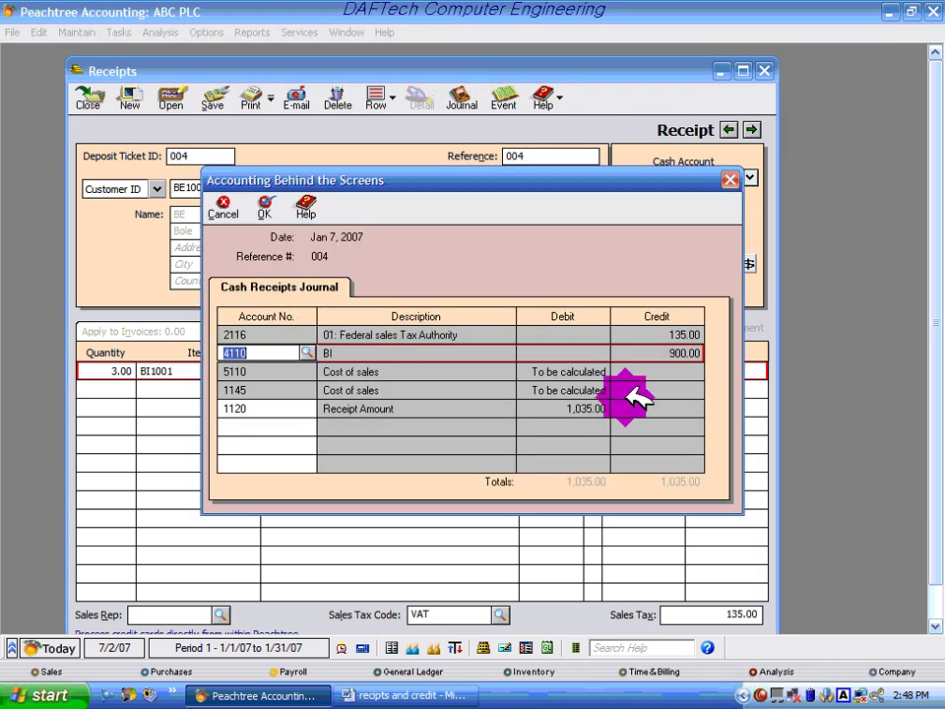
left_click(264, 209)
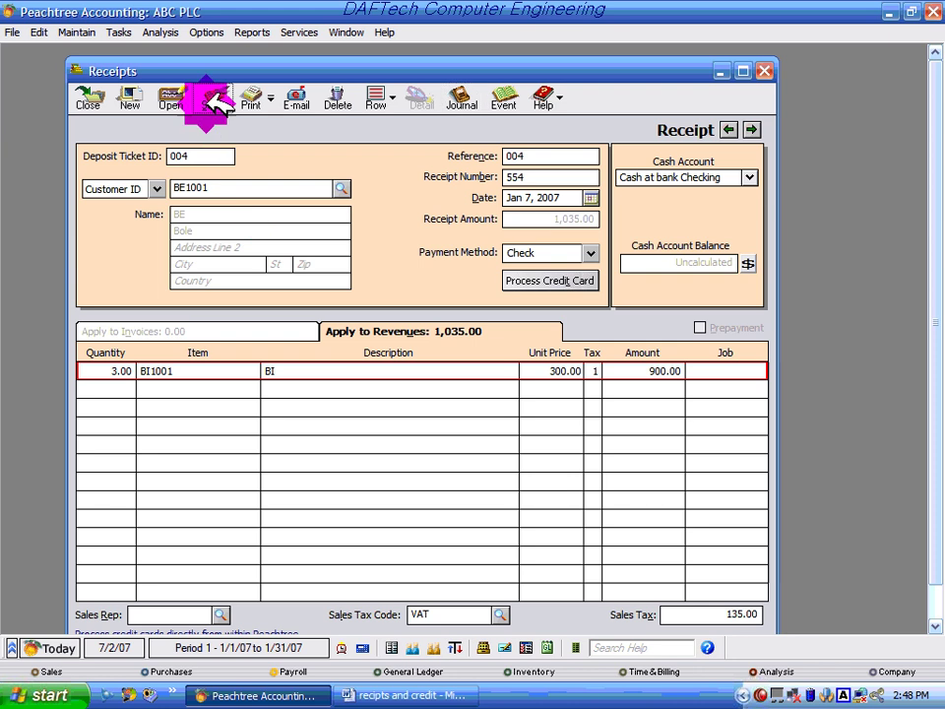
left_click(211, 98)
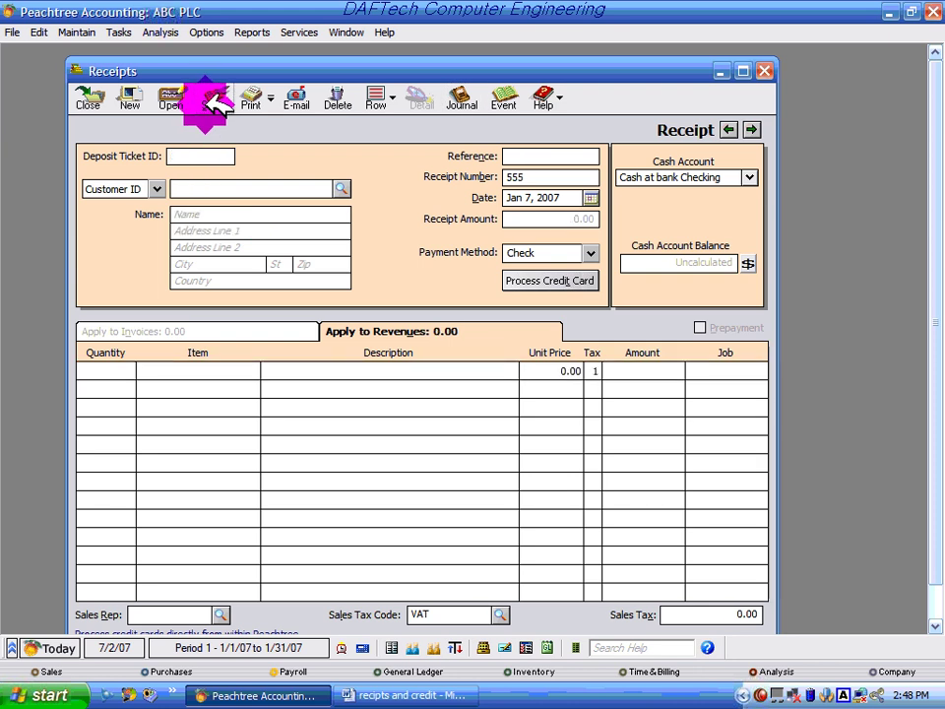
left_click(765, 71)
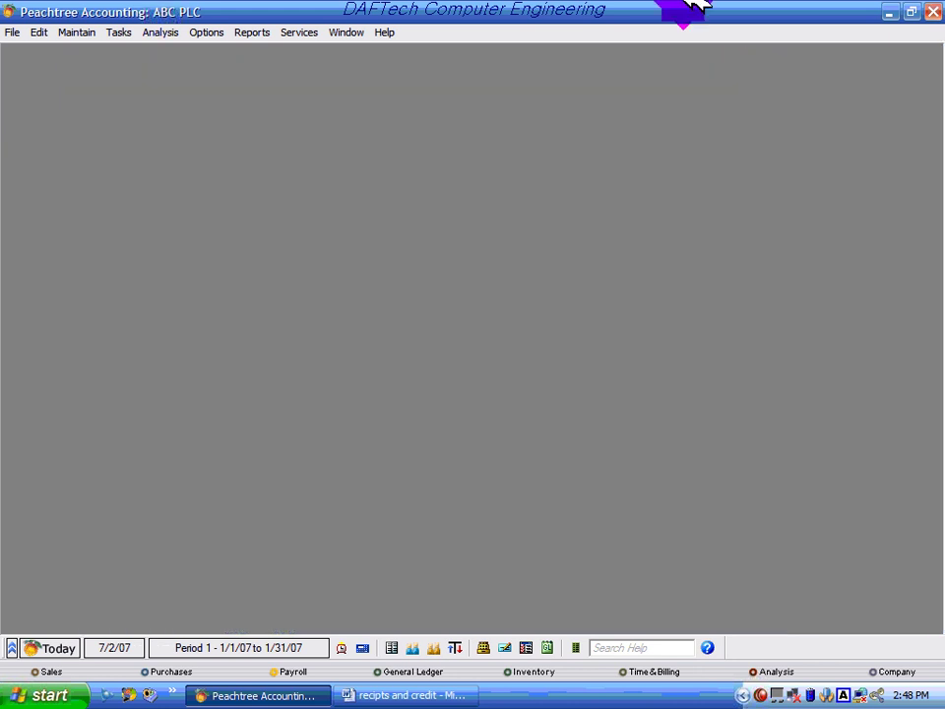
Step: Switch to the Word document and highlight the eighth transaction to read its details
left_click(354, 695)
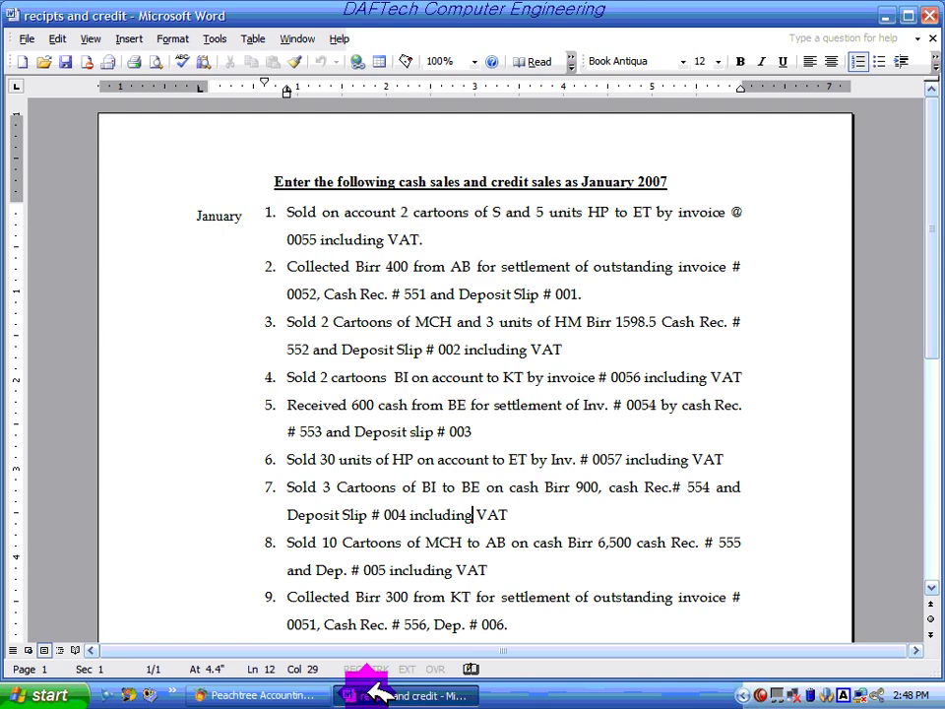
scroll(414, 566, "down", 1)
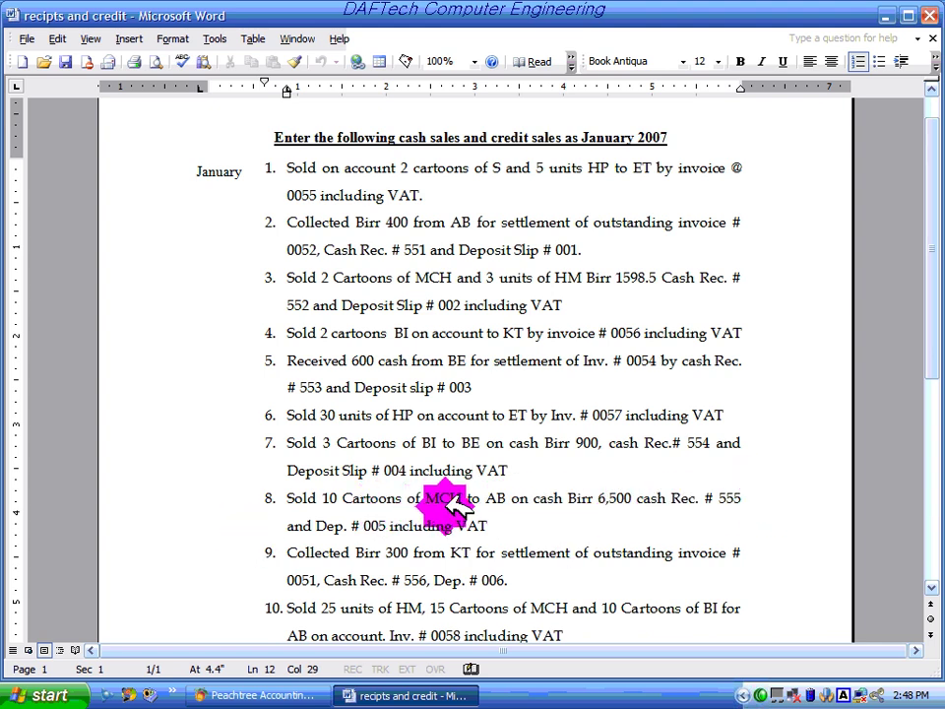
left_click_drag(493, 510, 320, 502)
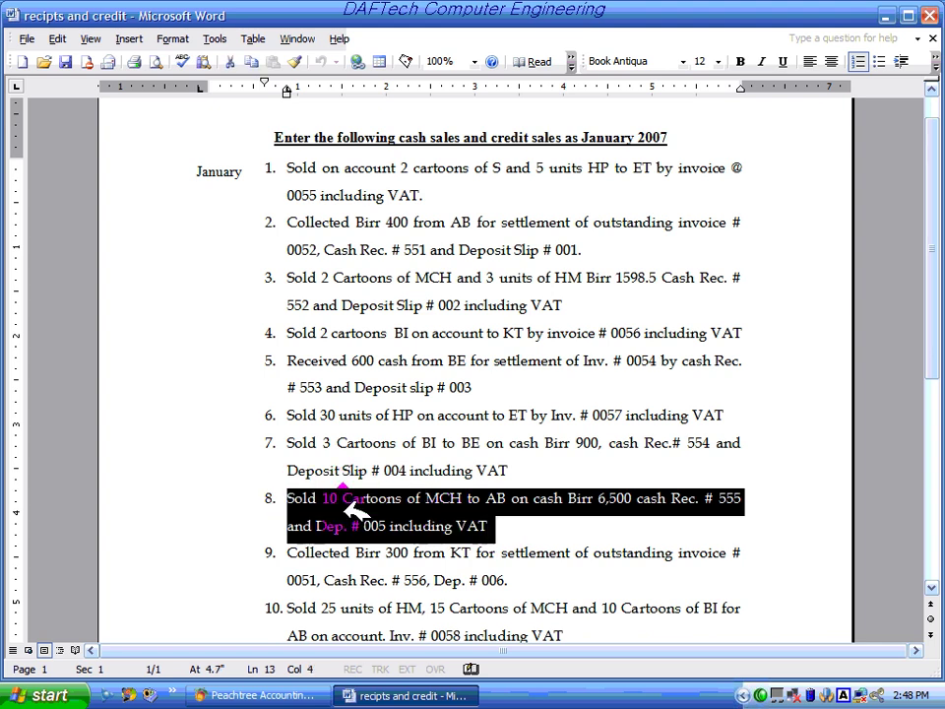
Step: Switch back to Peachtree and start a new receipt with deposit ticket ID 005
left_click(261, 694)
left_click(128, 32)
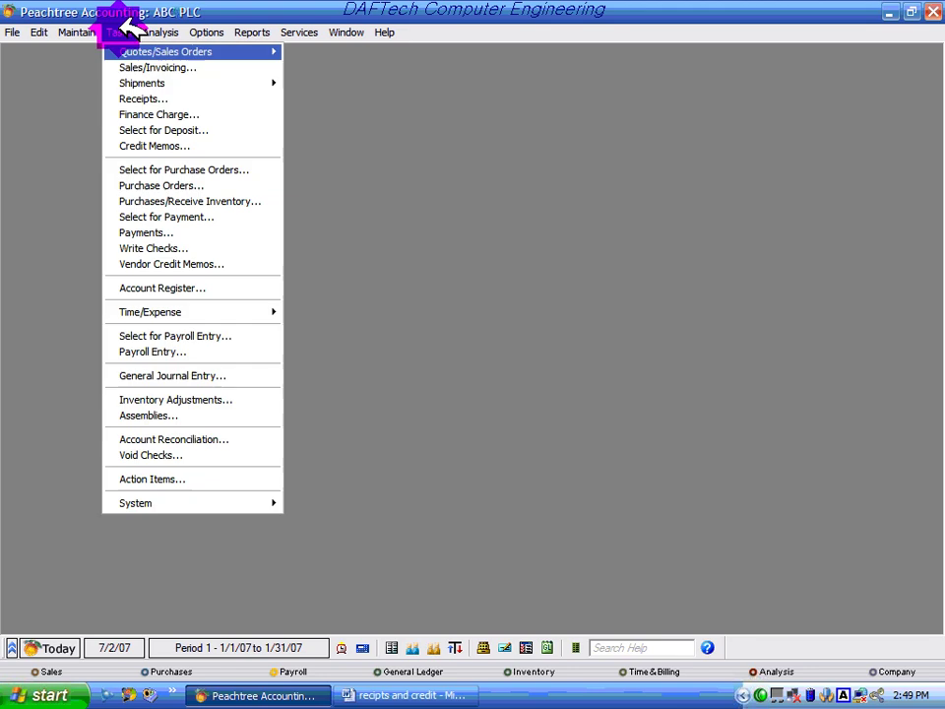
left_click(165, 99)
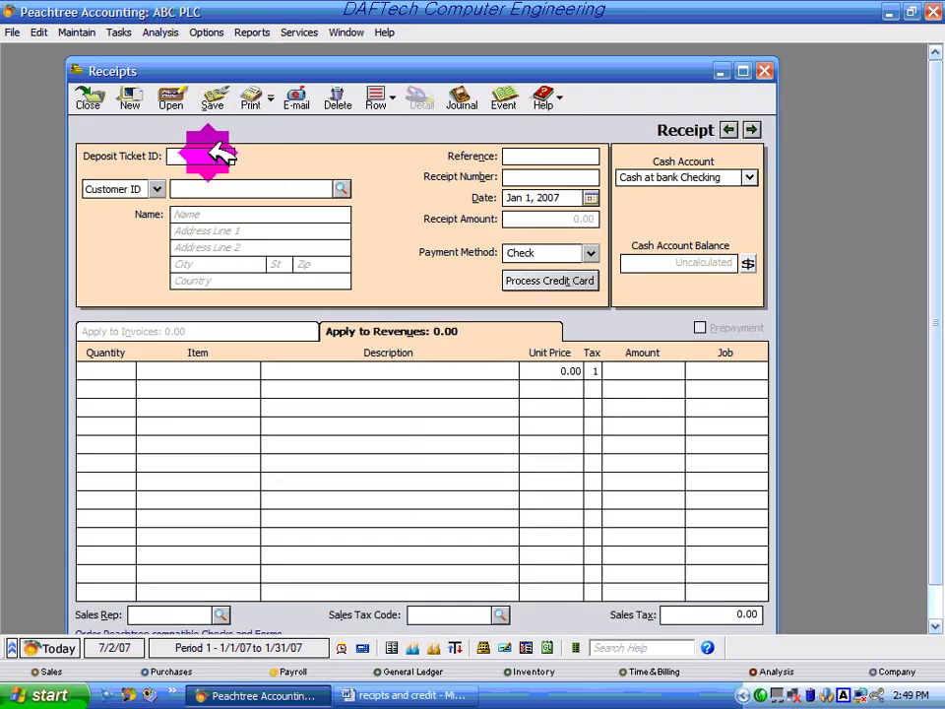
left_click(213, 155)
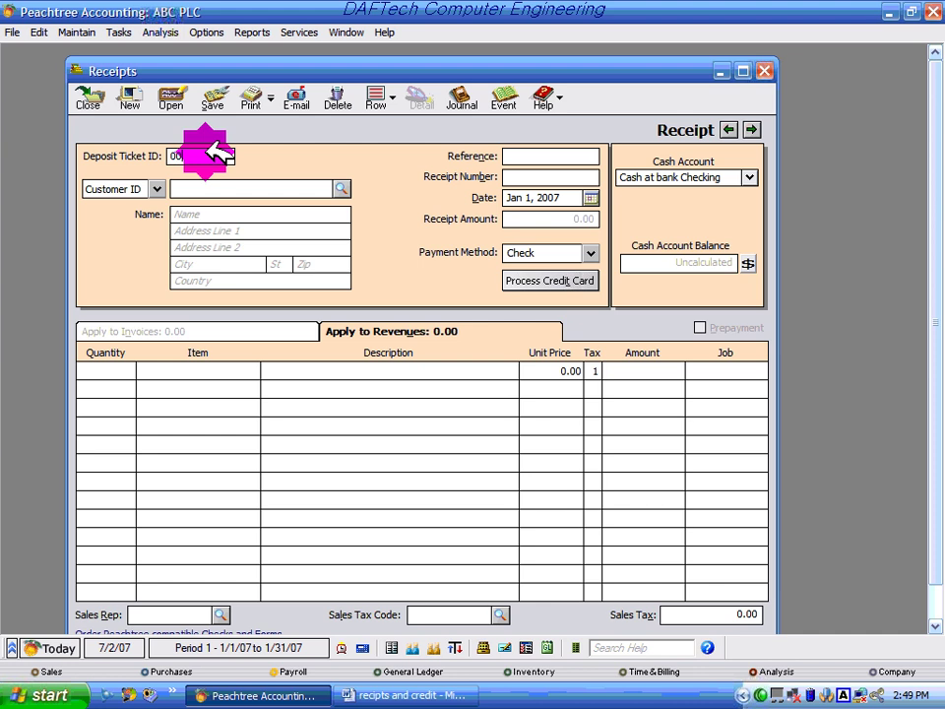
type("005")
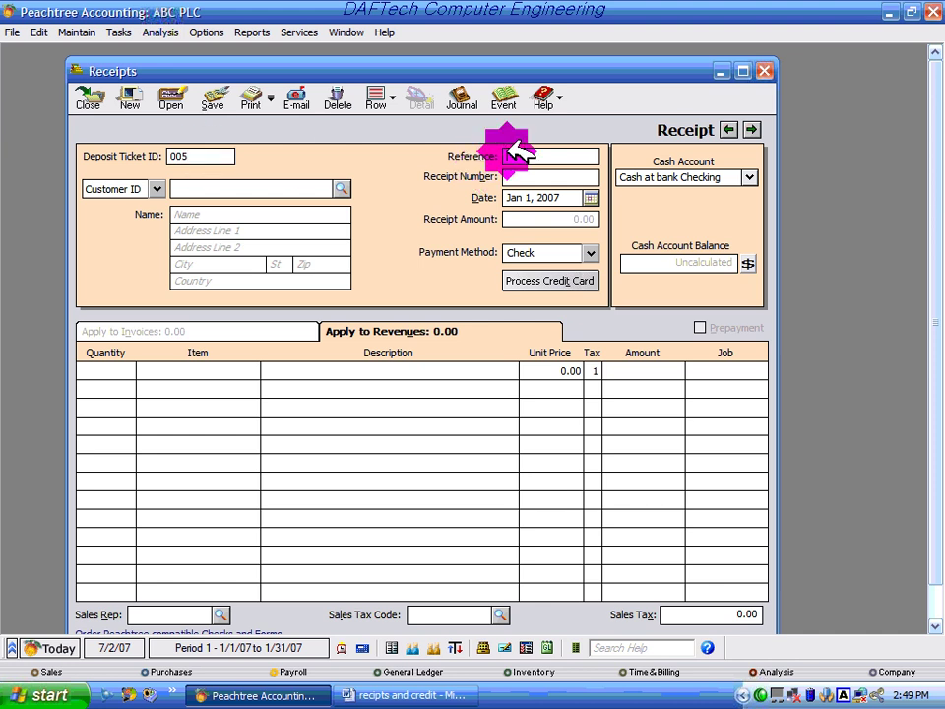
Step: Set the receipt's reference to 005, receipt number to 555 and date to Jan 10, 2007, checking the eighth transaction in the Word document
left_click(553, 156)
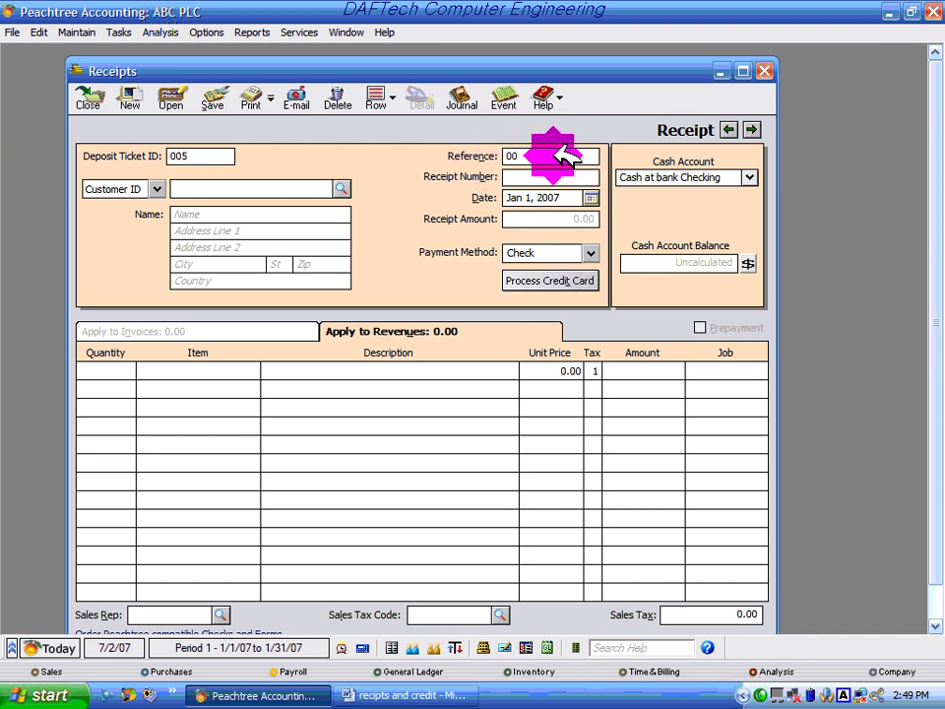
left_click(413, 694)
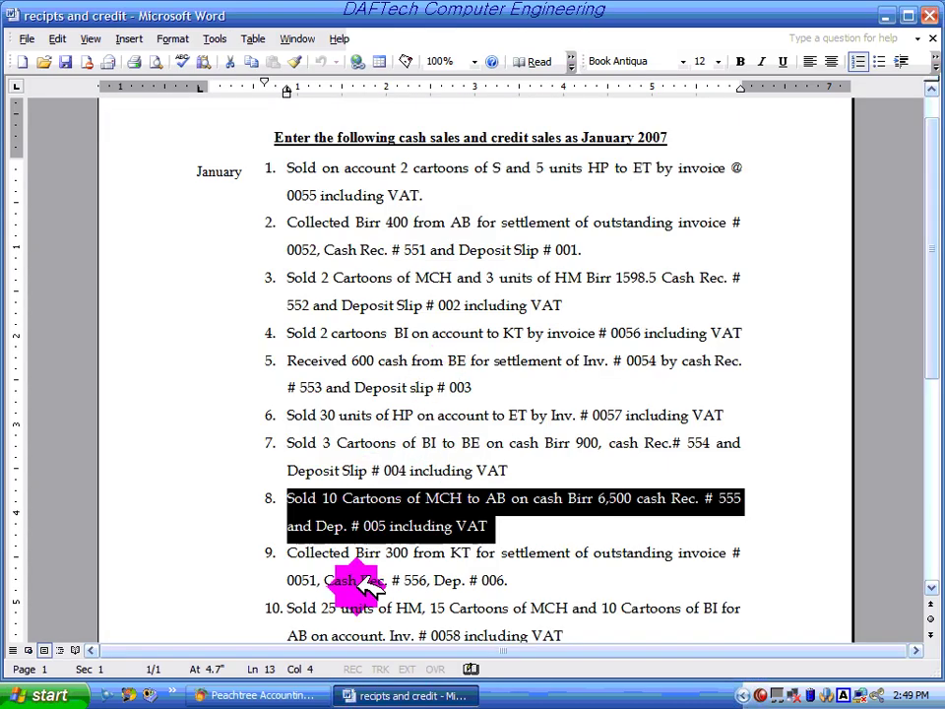
left_click(295, 694)
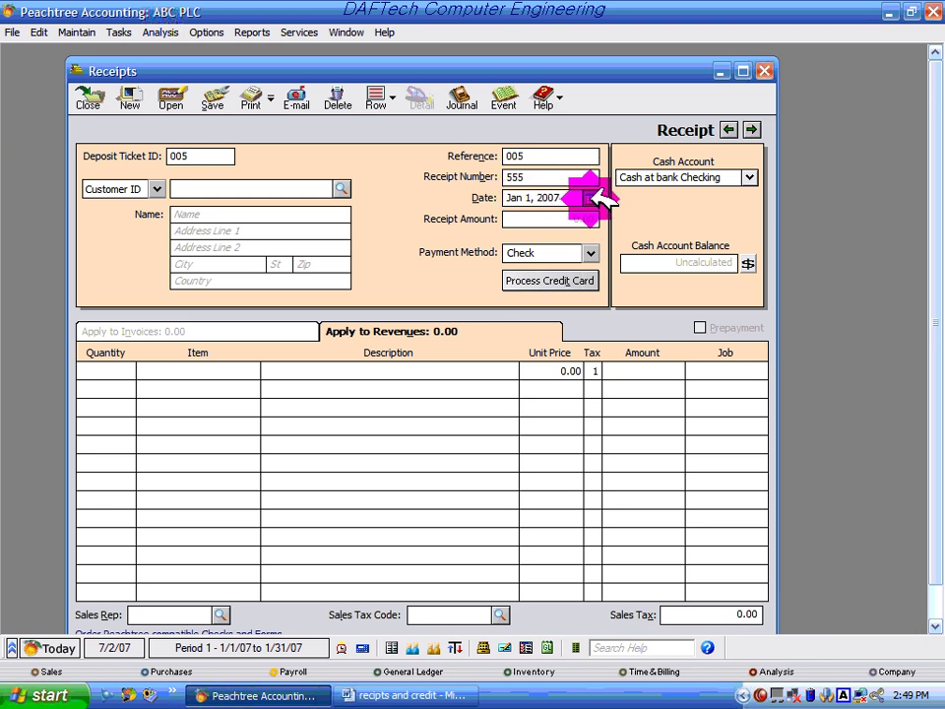
left_click(590, 197)
left_click(594, 299)
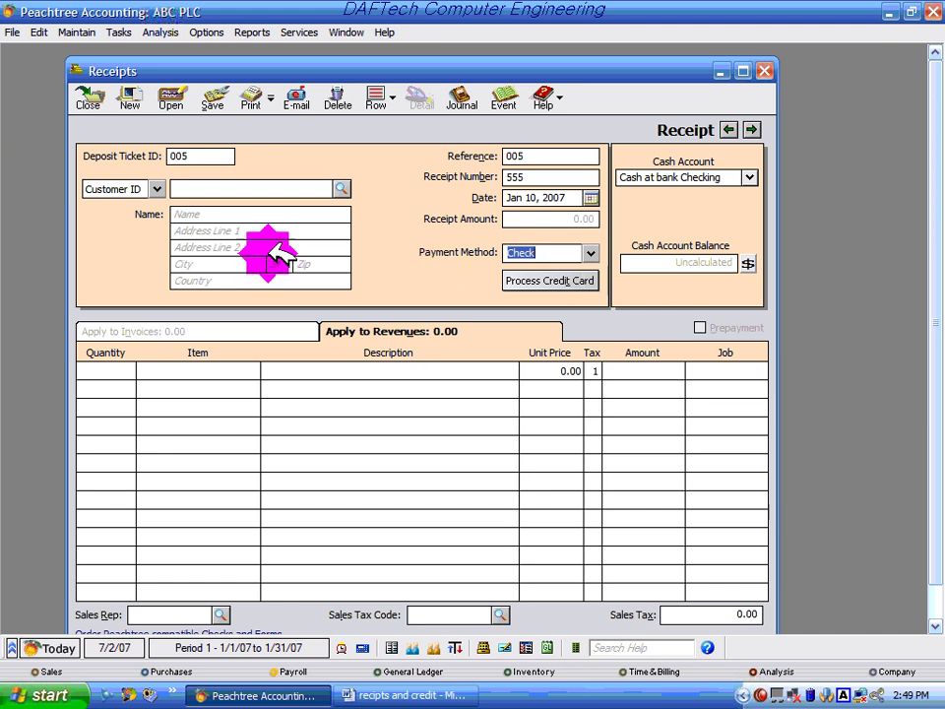
Step: Check the eighth transaction's customer in the Word document, switch back to Peachtree and assign customer AB to the receipt
left_click(341, 188)
left_click(425, 694)
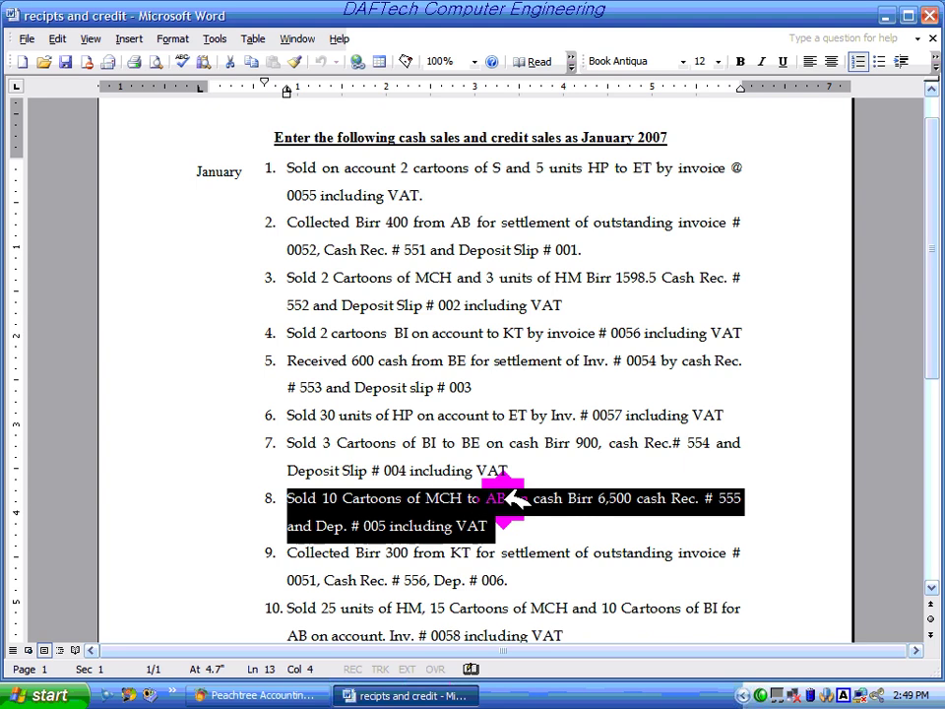
left_click(404, 694)
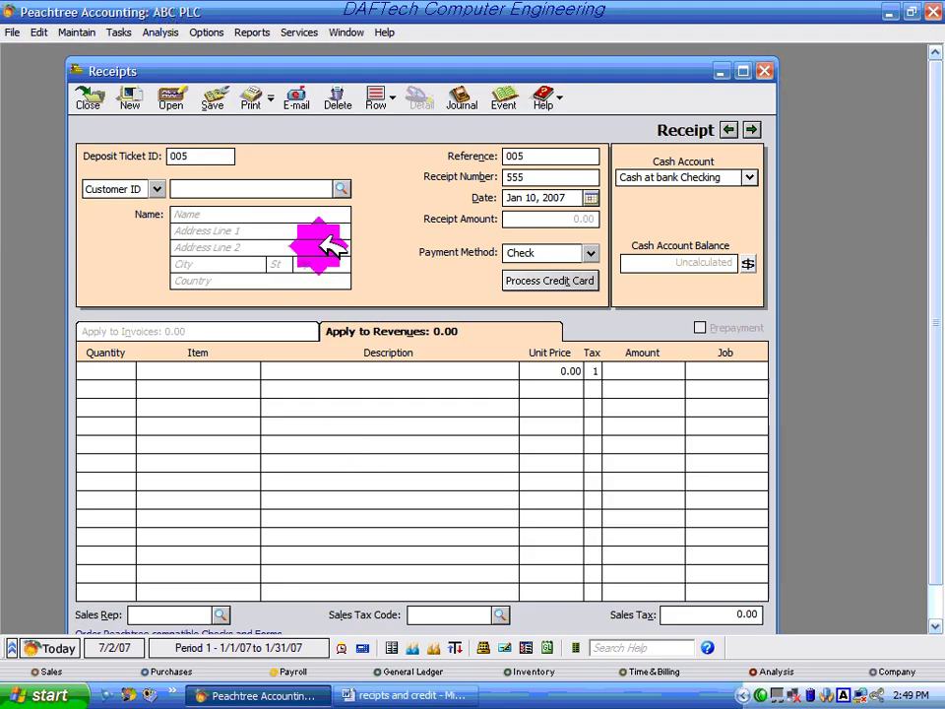
left_click(341, 187)
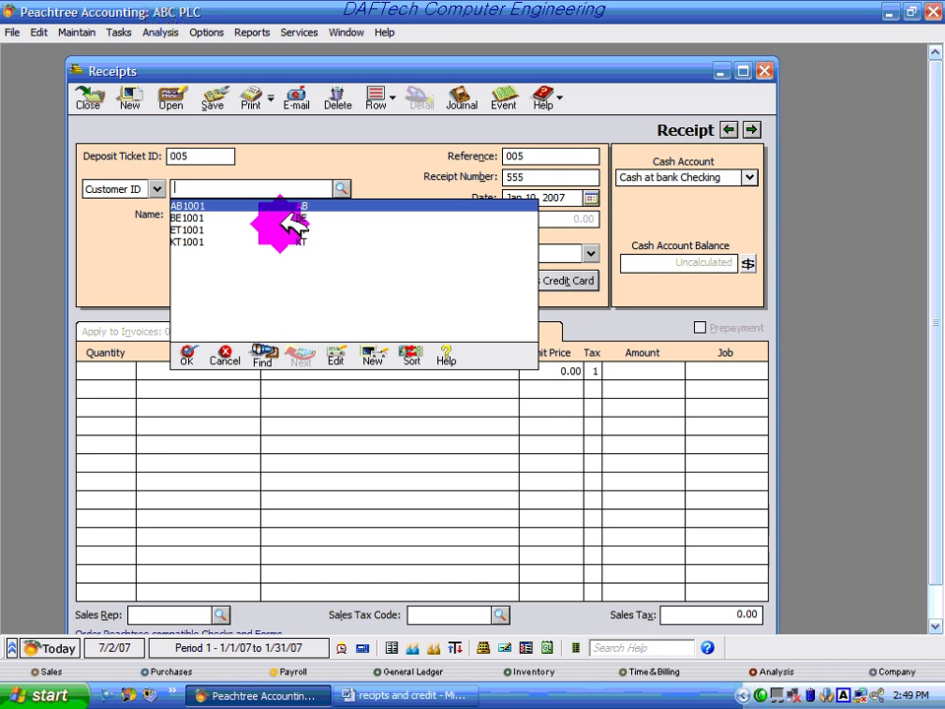
left_click(301, 202)
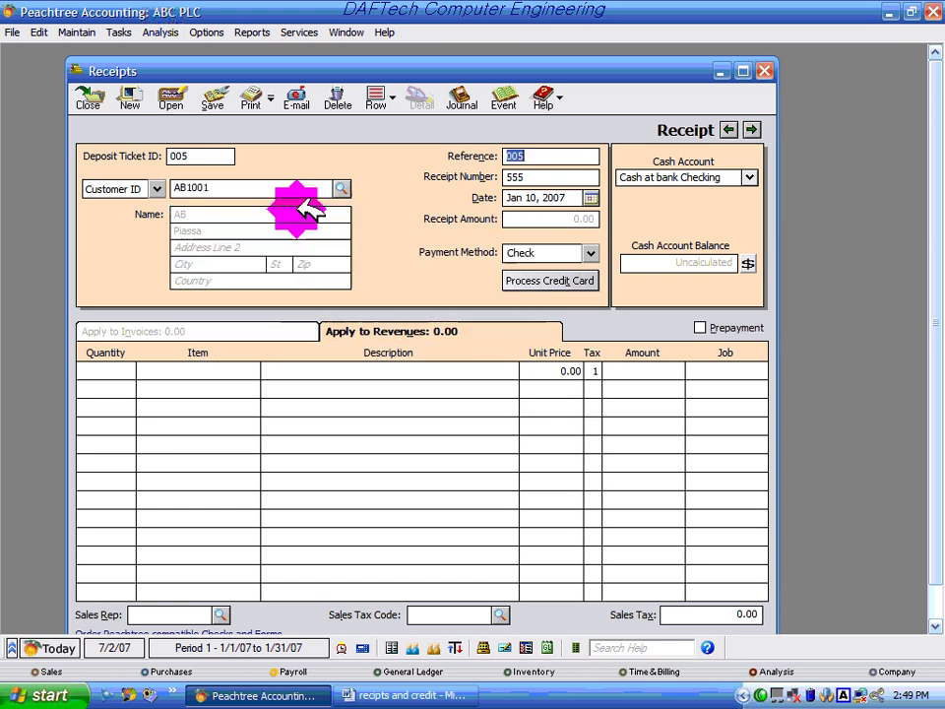
Step: Add a revenue line for 10 units of item MC1001 to the receipt
left_click(128, 370)
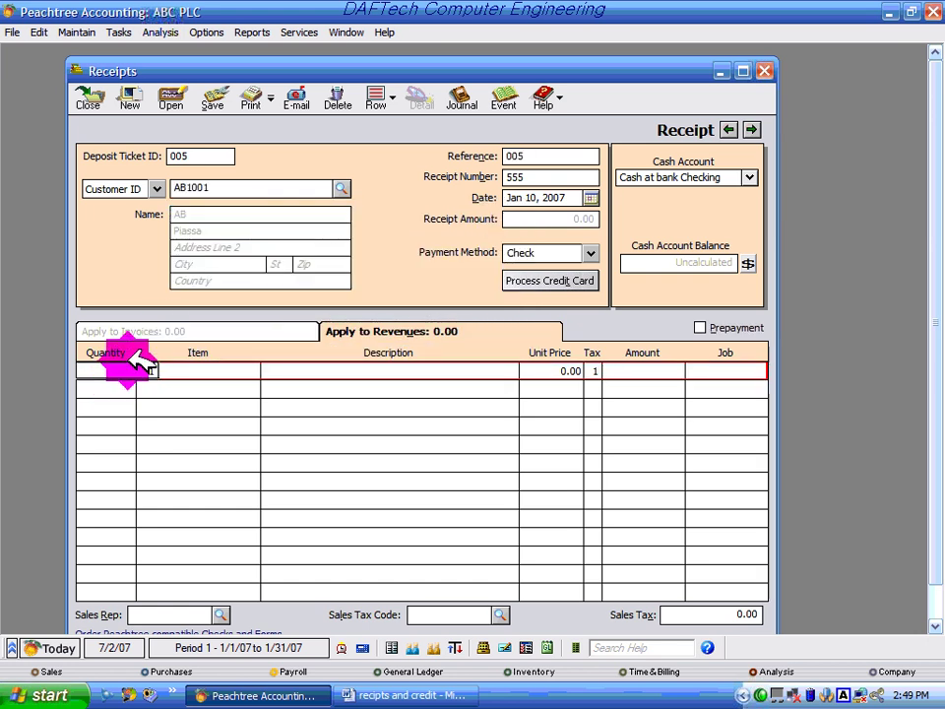
type("10")
left_click(218, 374)
left_click(253, 371)
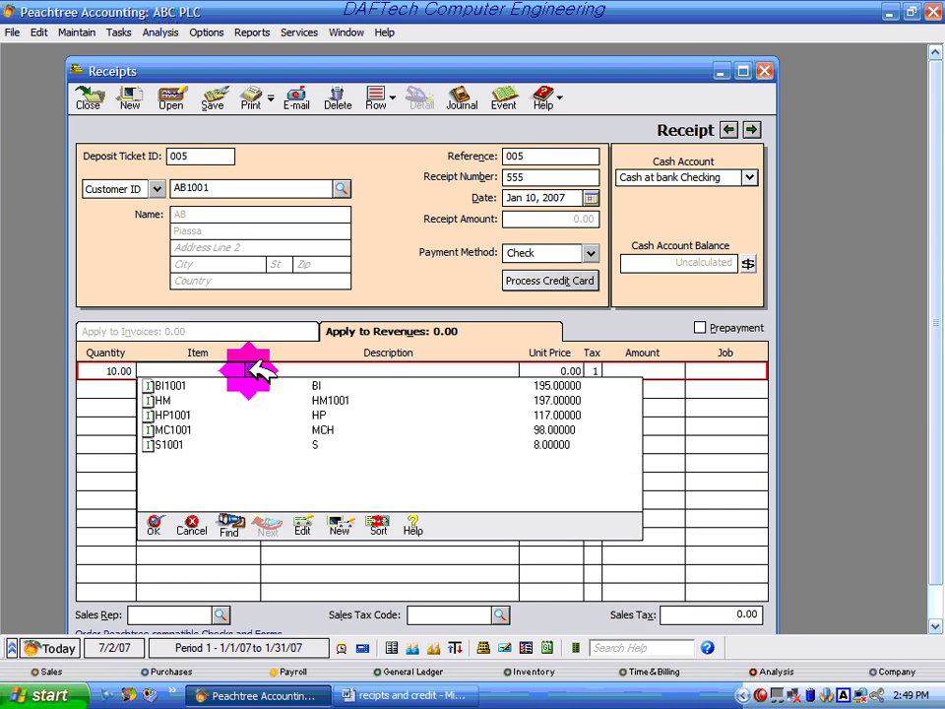
double_click(321, 429)
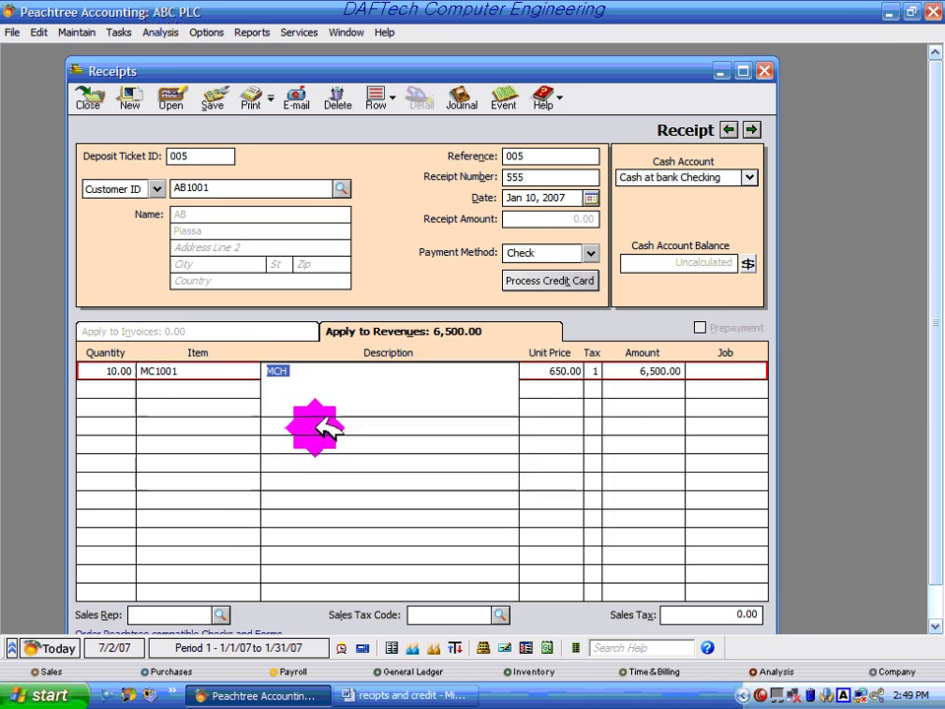
Step: Apply the VAT sales tax code to the receipt, then save it and close the receipts window
left_click(500, 614)
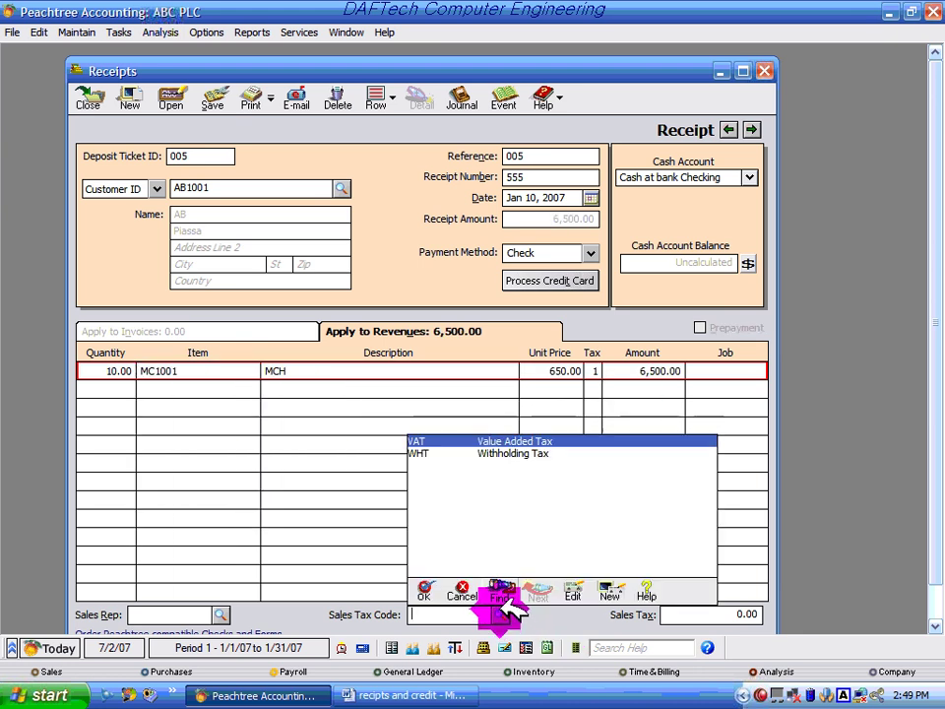
left_click(495, 441)
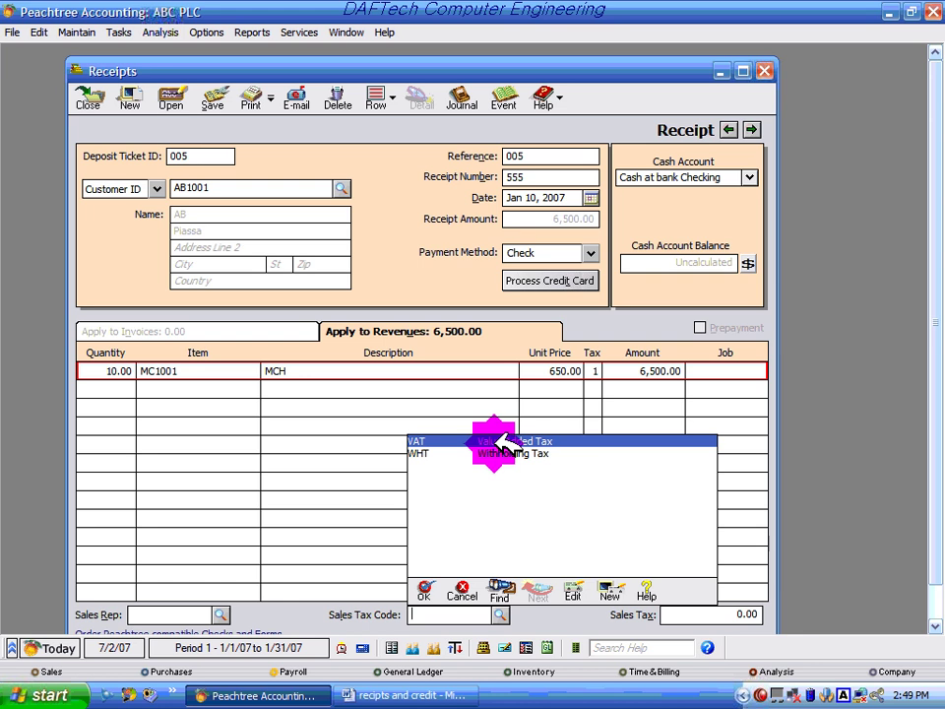
left_click(719, 611)
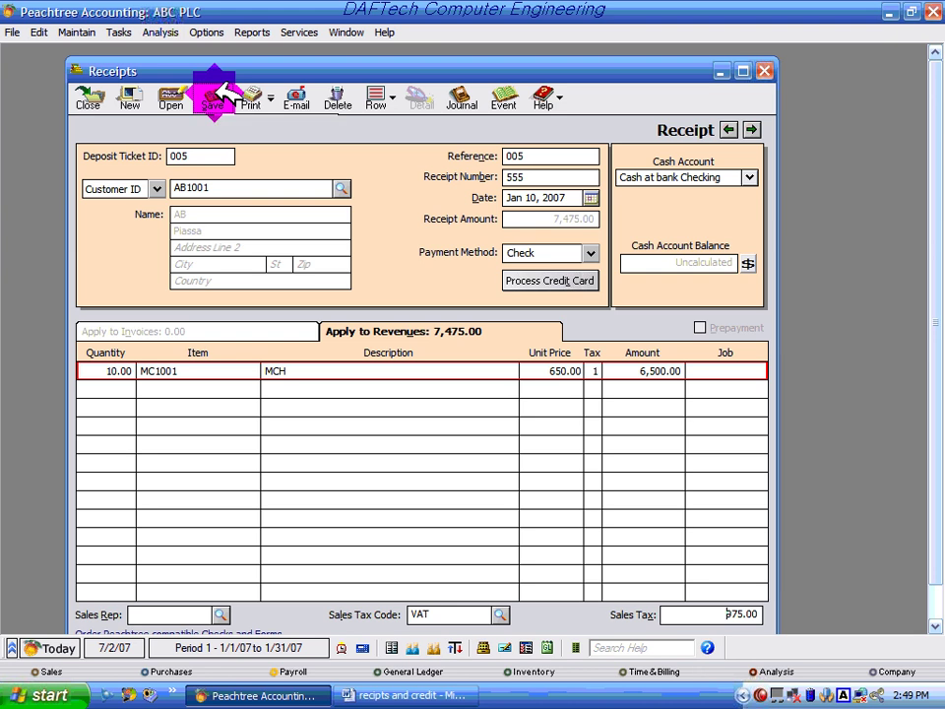
left_click(218, 94)
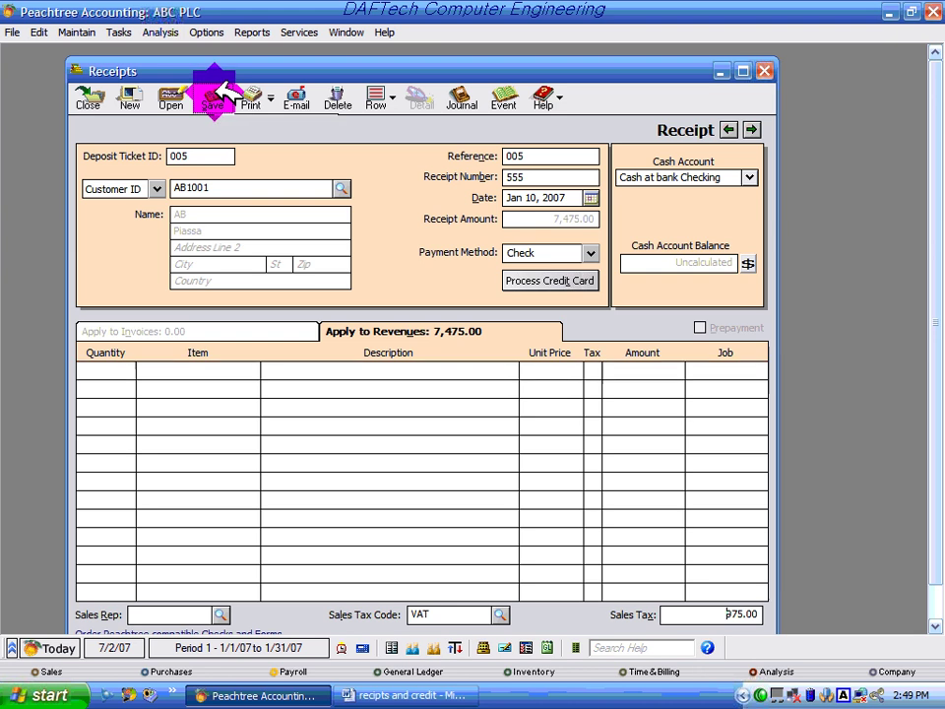
left_click(89, 99)
Step: Switch to the Word document and highlight the ninth transaction to read its details
left_click(421, 693)
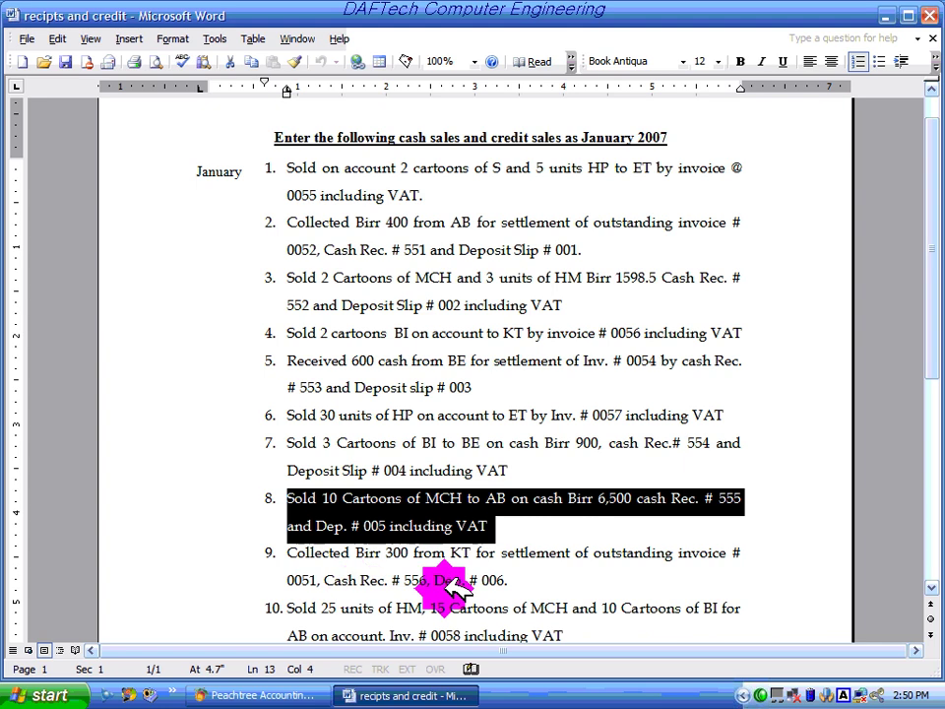
left_click_drag(500, 581, 370, 561)
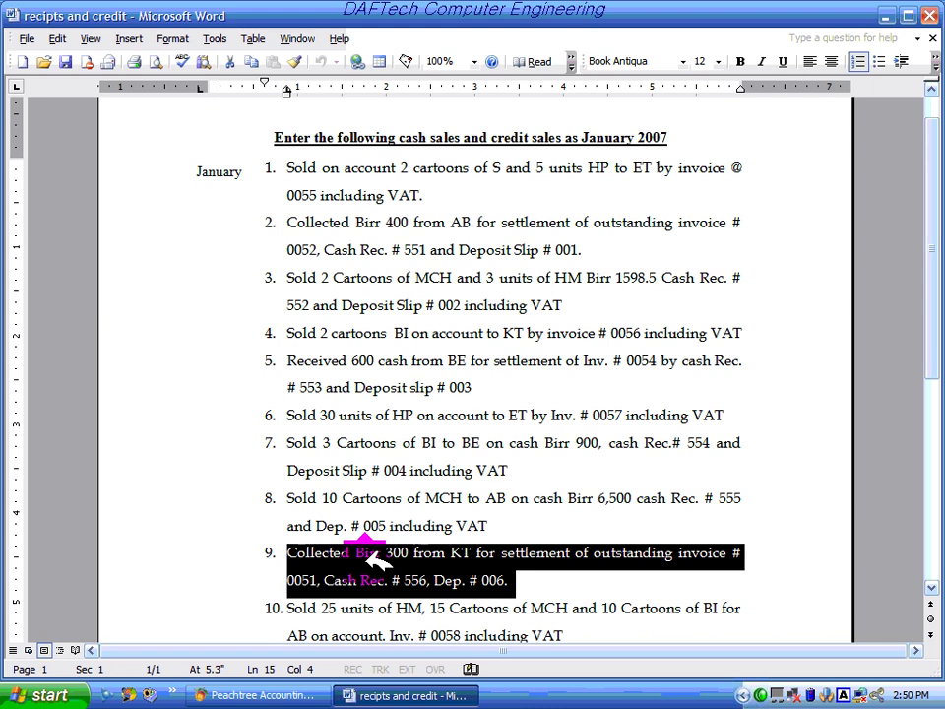
left_click(386, 554)
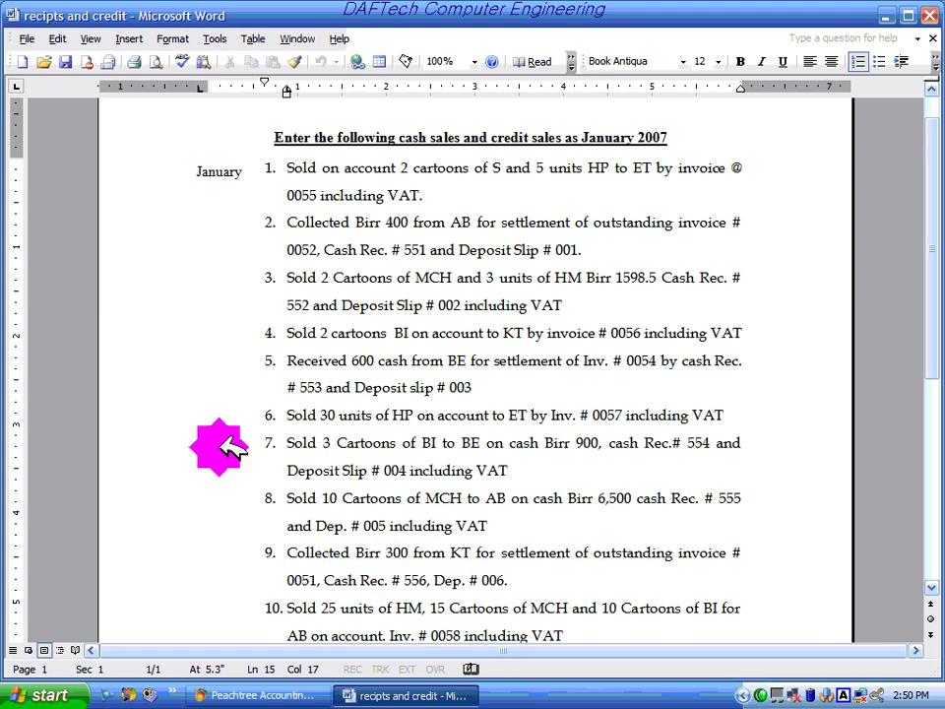
Step: Switch back to Peachtree and start a new receipt with deposit ticket ID 006, reference 006, receipt number 556 and date Jan 11, 2007
left_click(888, 14)
left_click(123, 32)
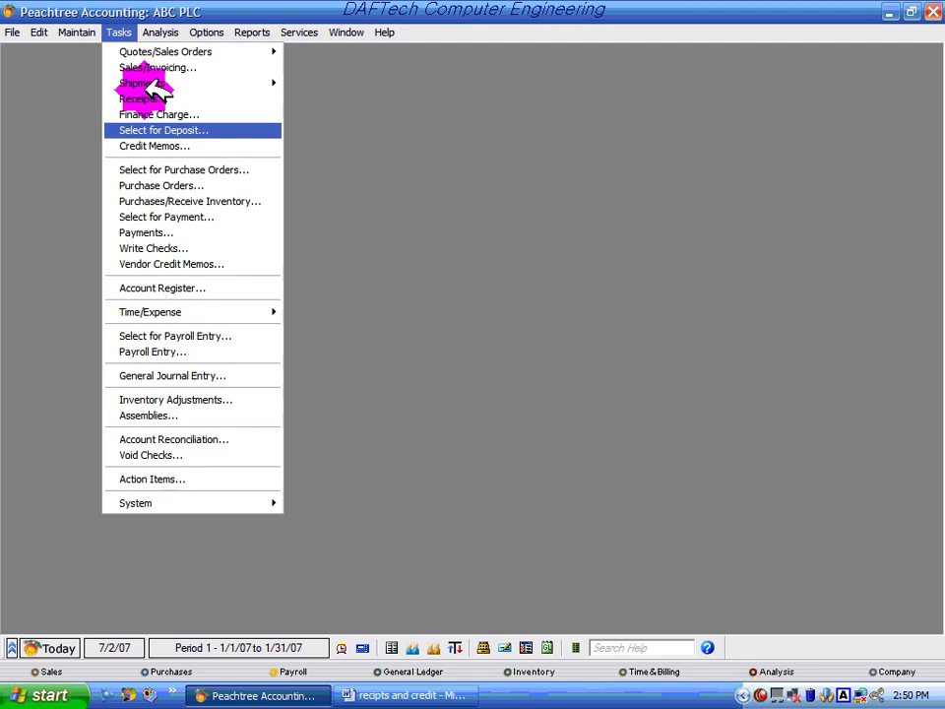
left_click(150, 99)
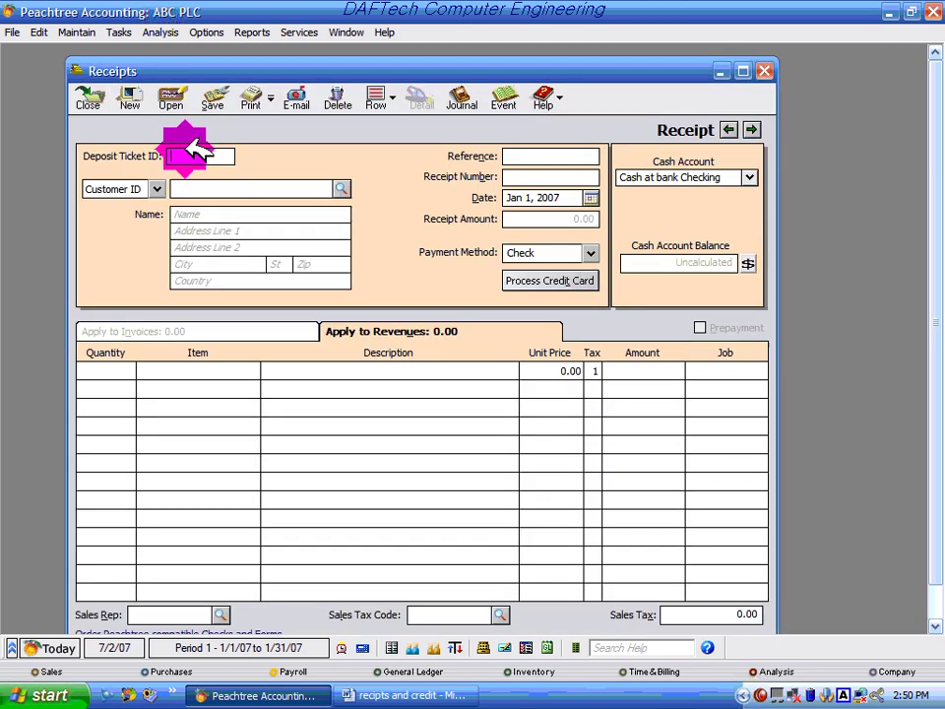
left_click(208, 138)
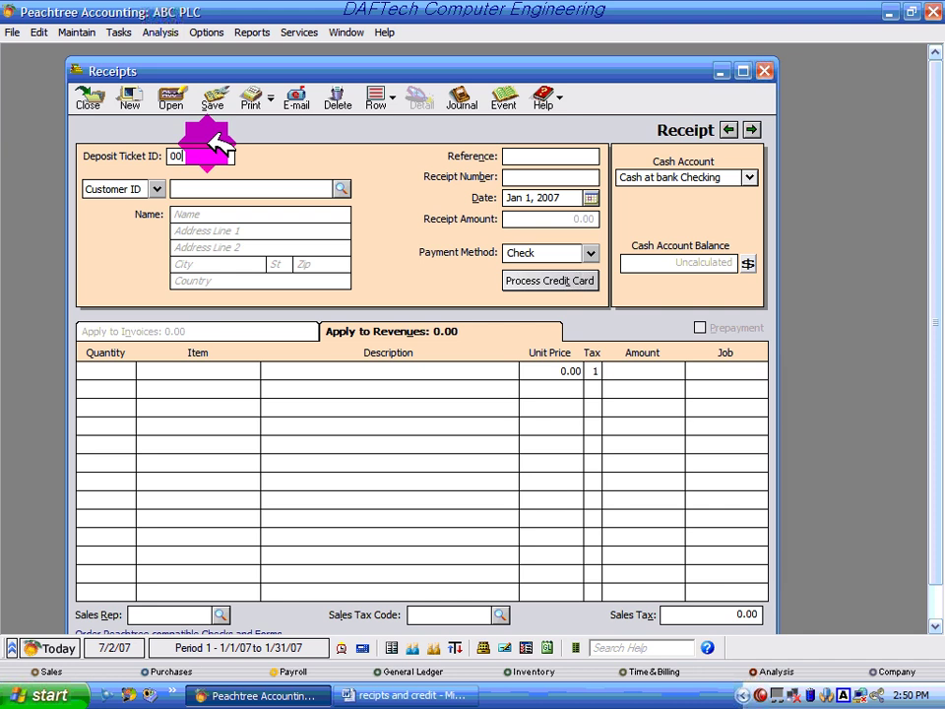
type("6")
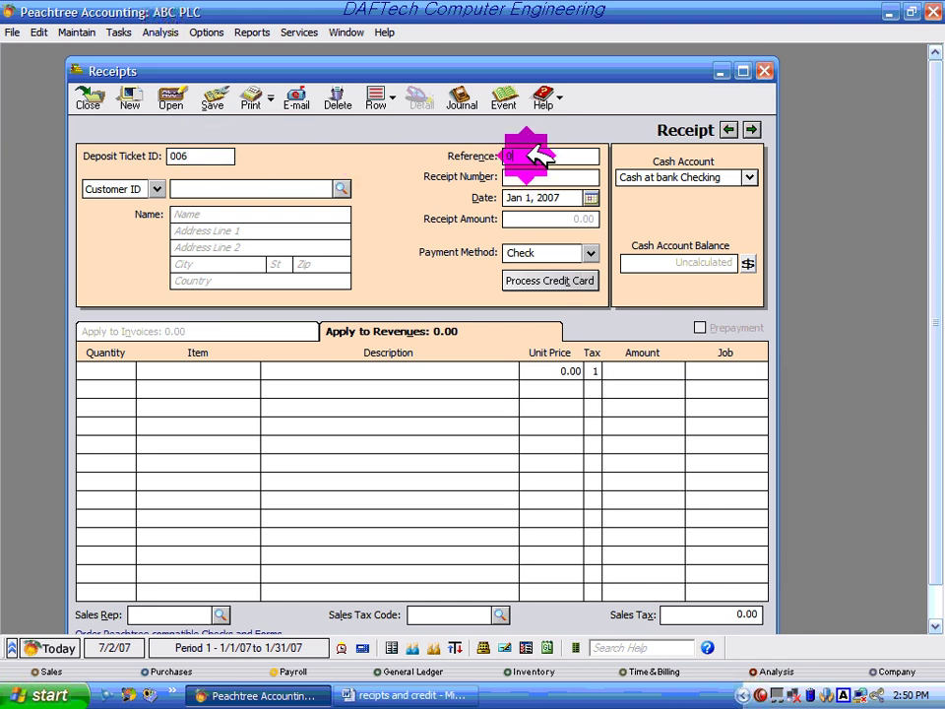
left_click(522, 176)
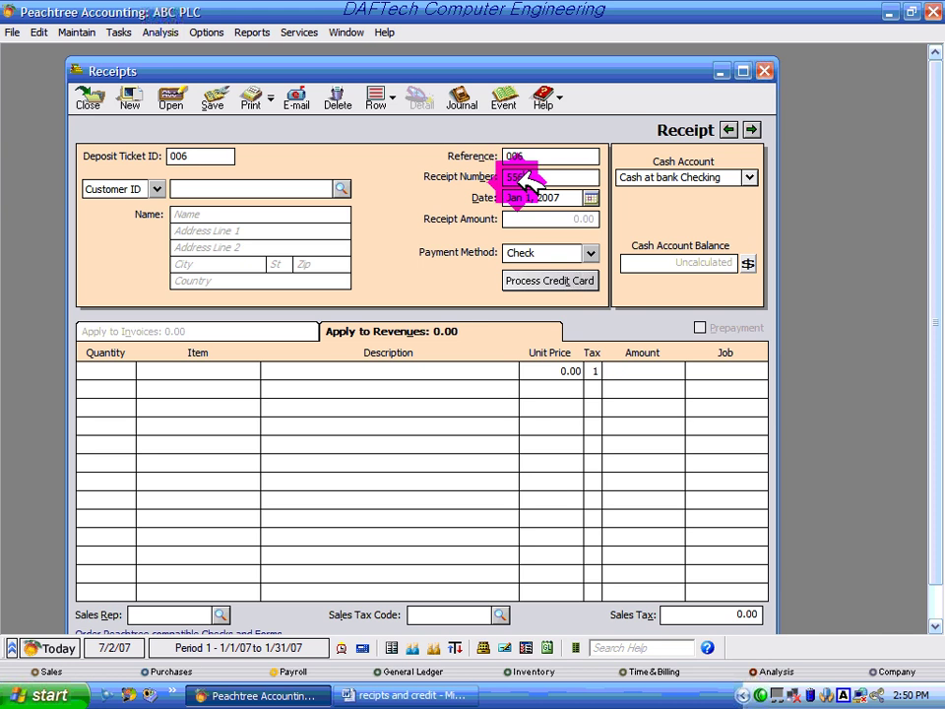
left_click(590, 197)
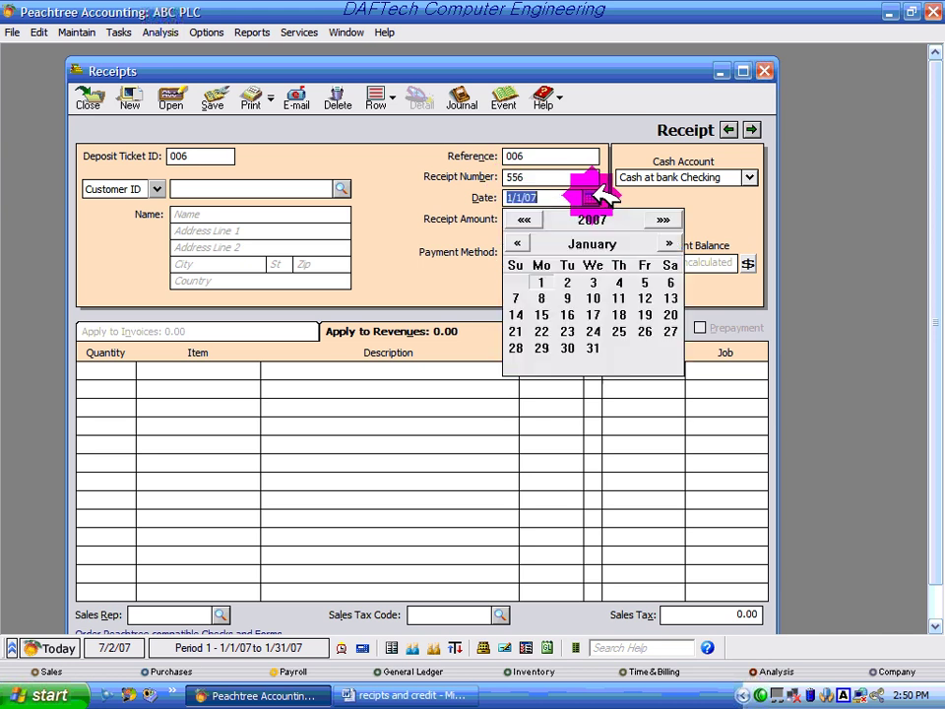
left_click(612, 298)
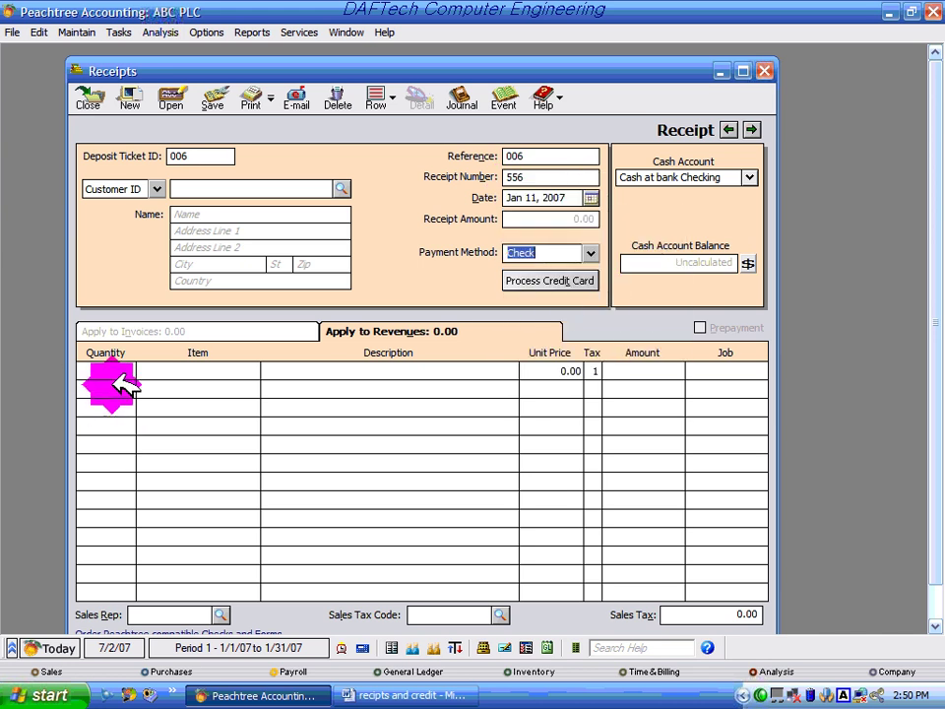
Step: Assign the receipt to customer KT, as named in the Word document's ninth transaction, and mark invoice 0051 as paid for 300.00
left_click(354, 692)
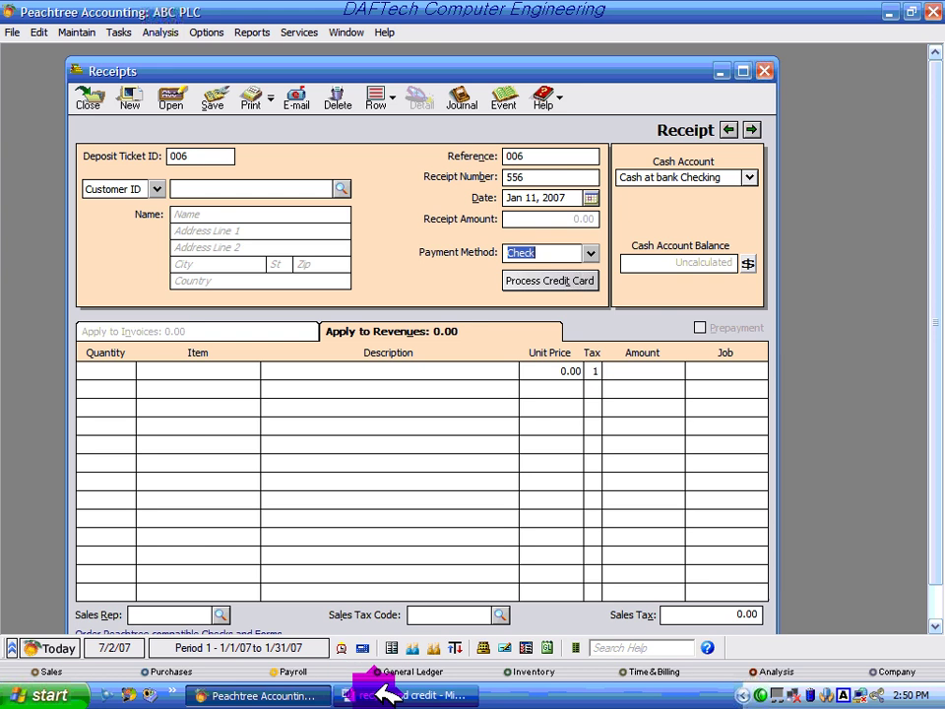
left_click(340, 188)
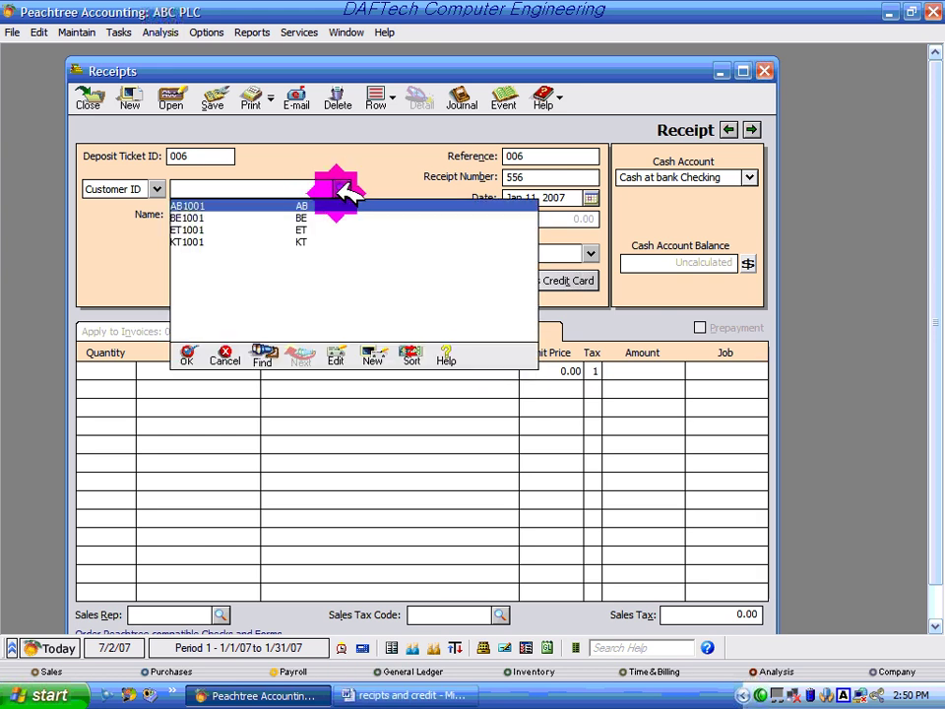
left_click(403, 695)
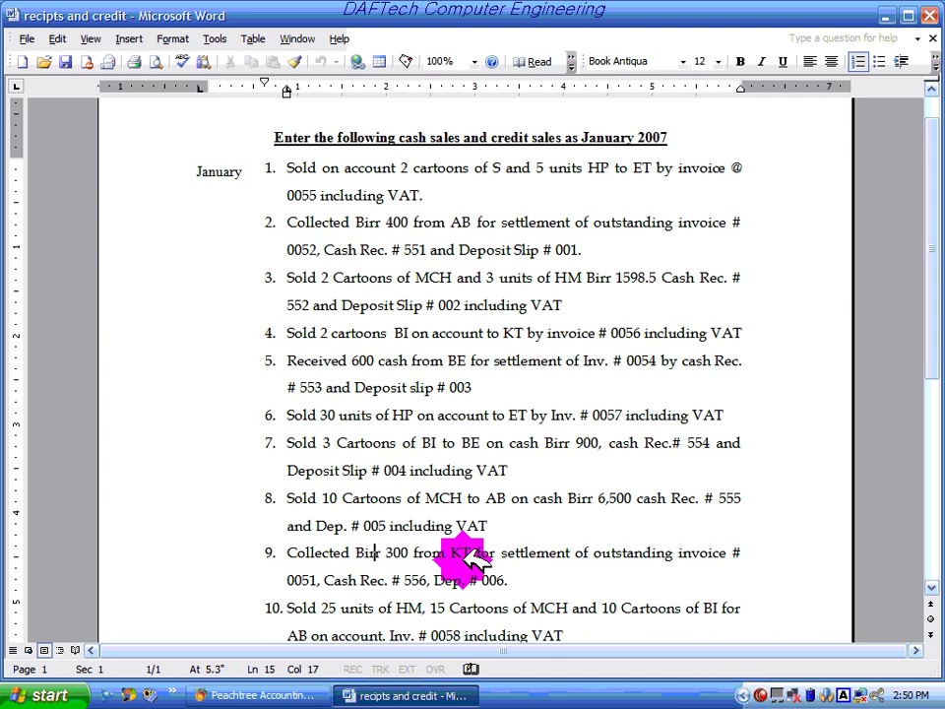
left_click(295, 694)
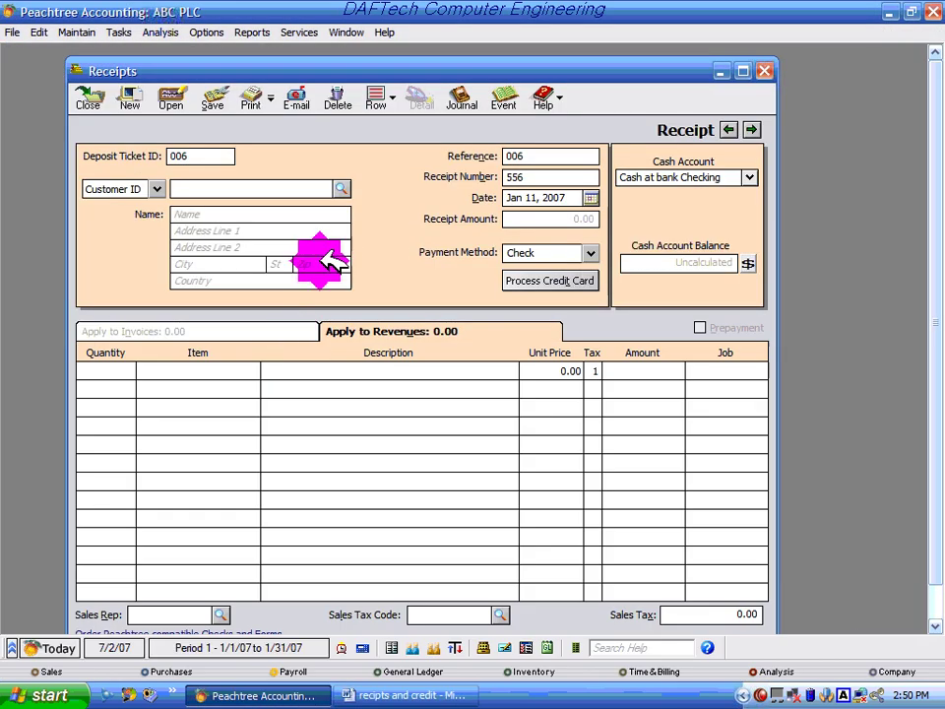
left_click(340, 187)
left_click(299, 241)
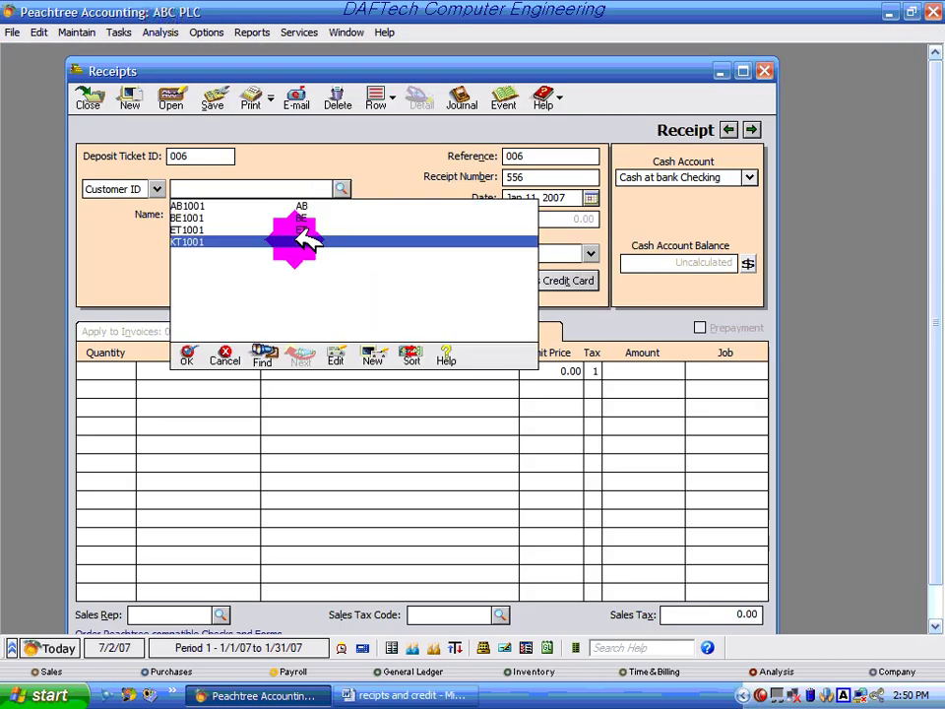
double_click(303, 241)
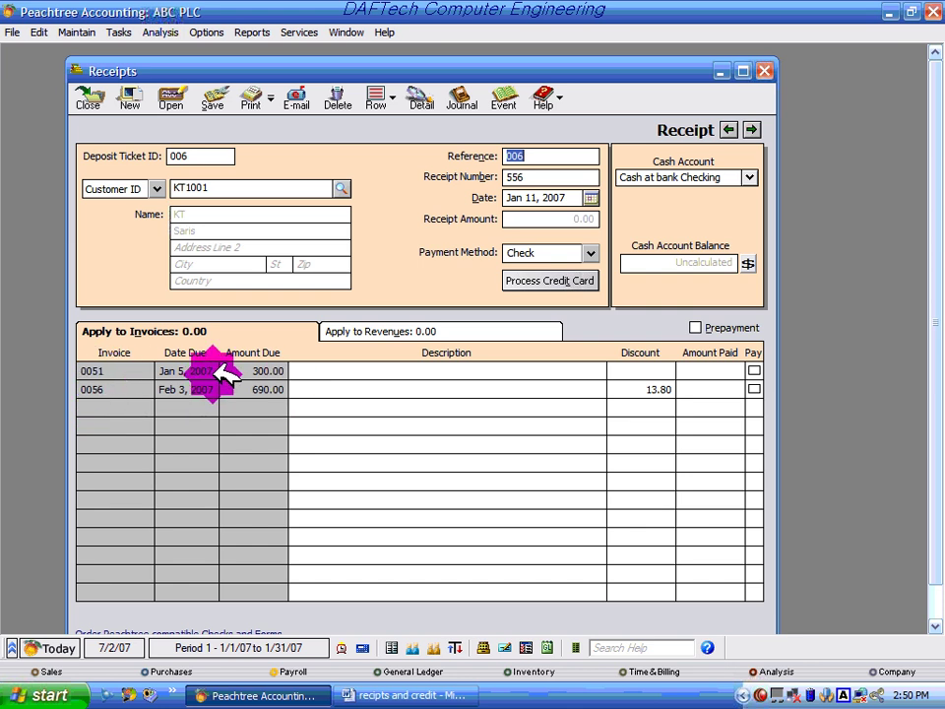
left_click(295, 371)
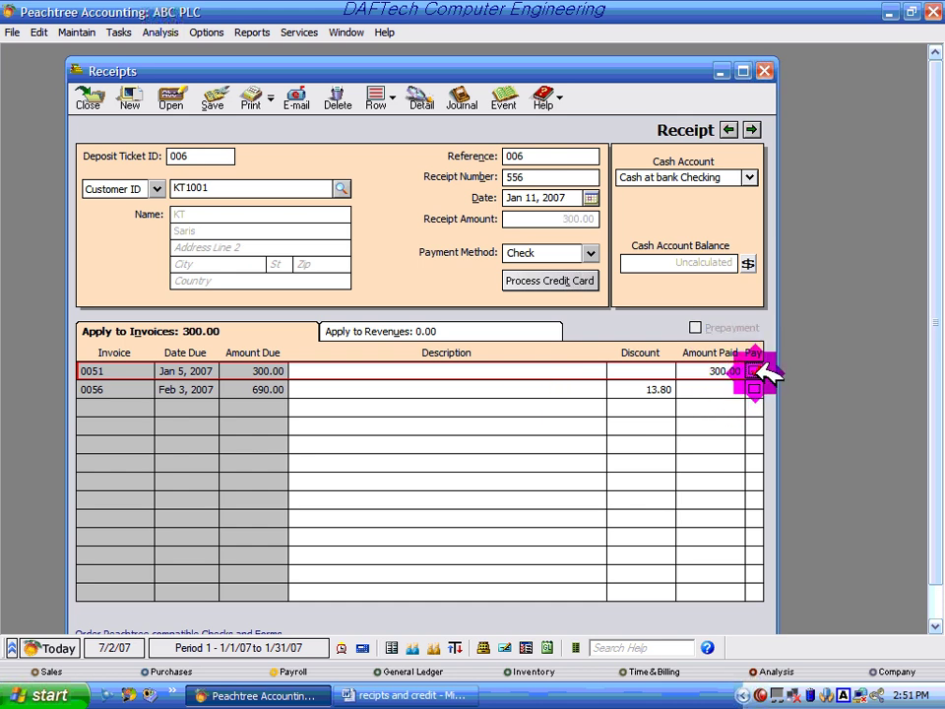
Step: Examine the cash receipts journal entries of receipt 556, then save the receipt
left_click(463, 98)
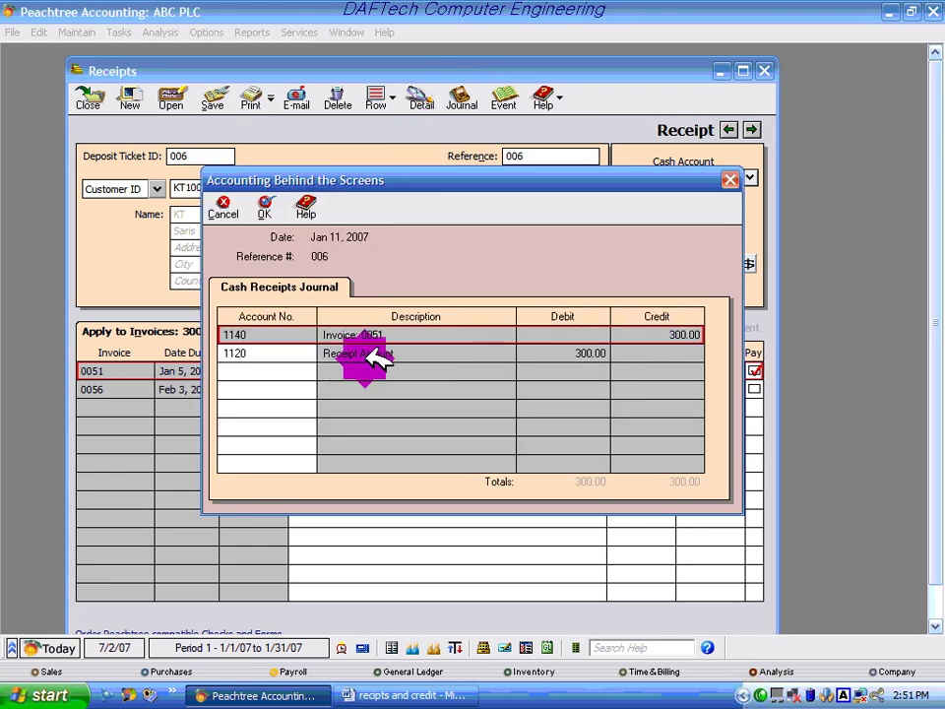
left_click(264, 207)
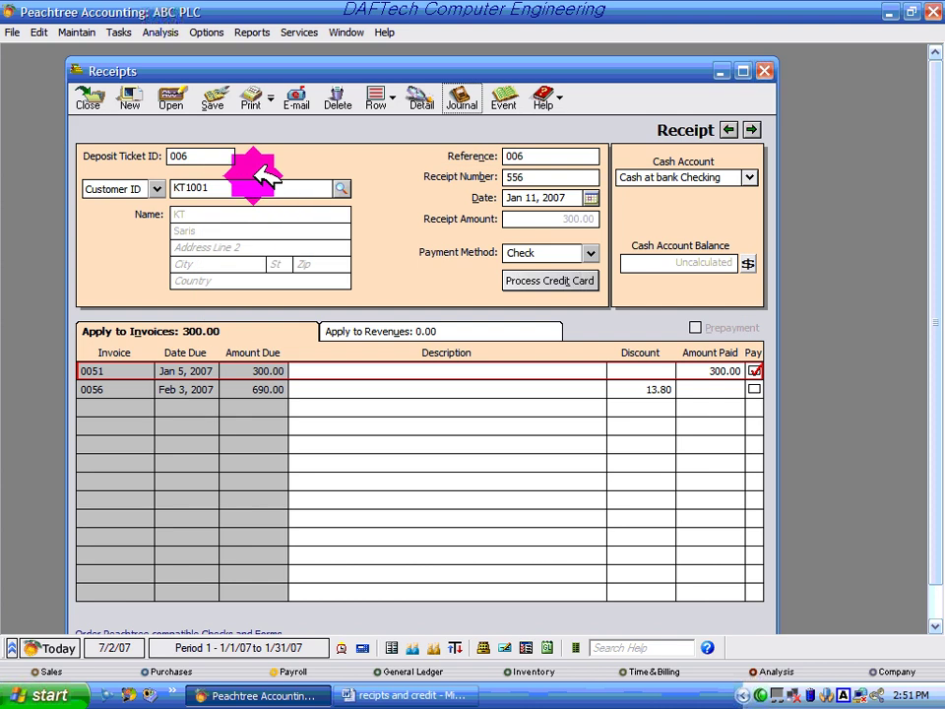
left_click(217, 100)
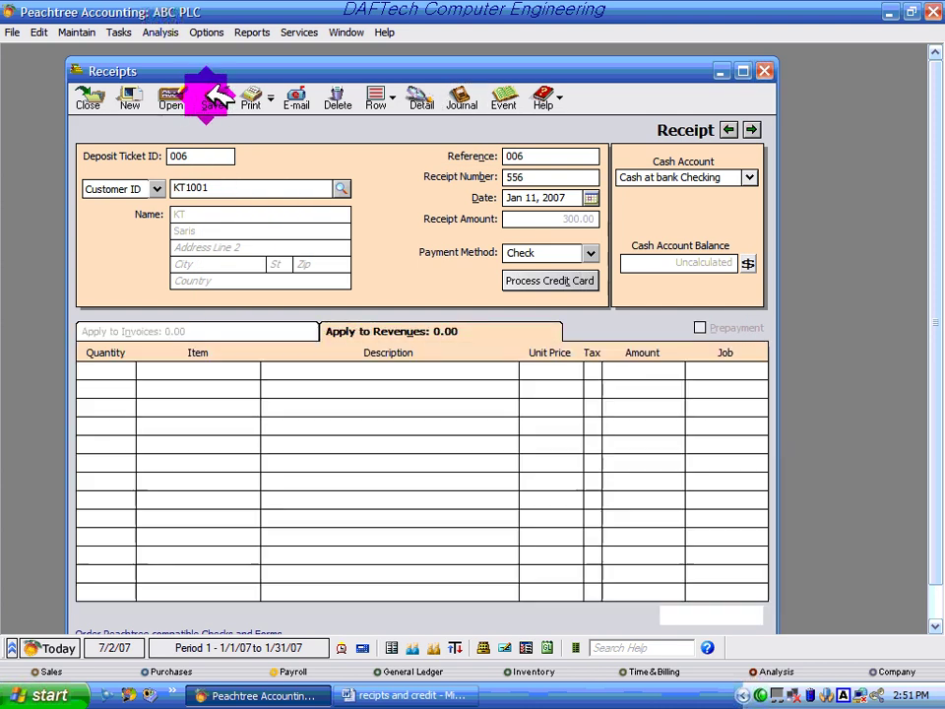
Step: Close the Receipts window, switch to the Word document and highlight the tenth transaction's items and its on-account terms
left_click(763, 73)
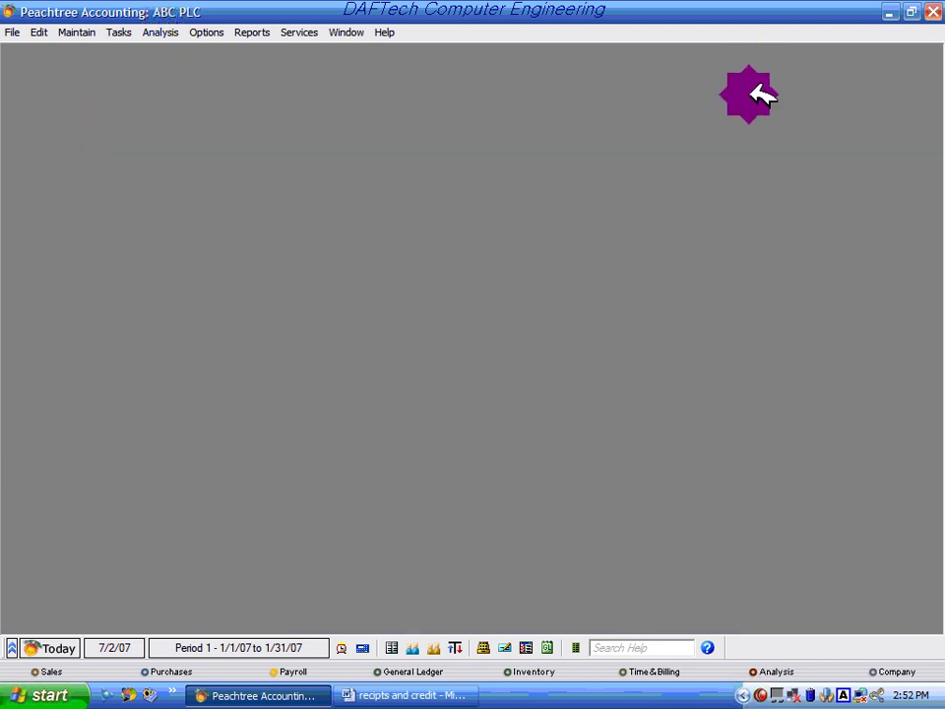
left_click(386, 689)
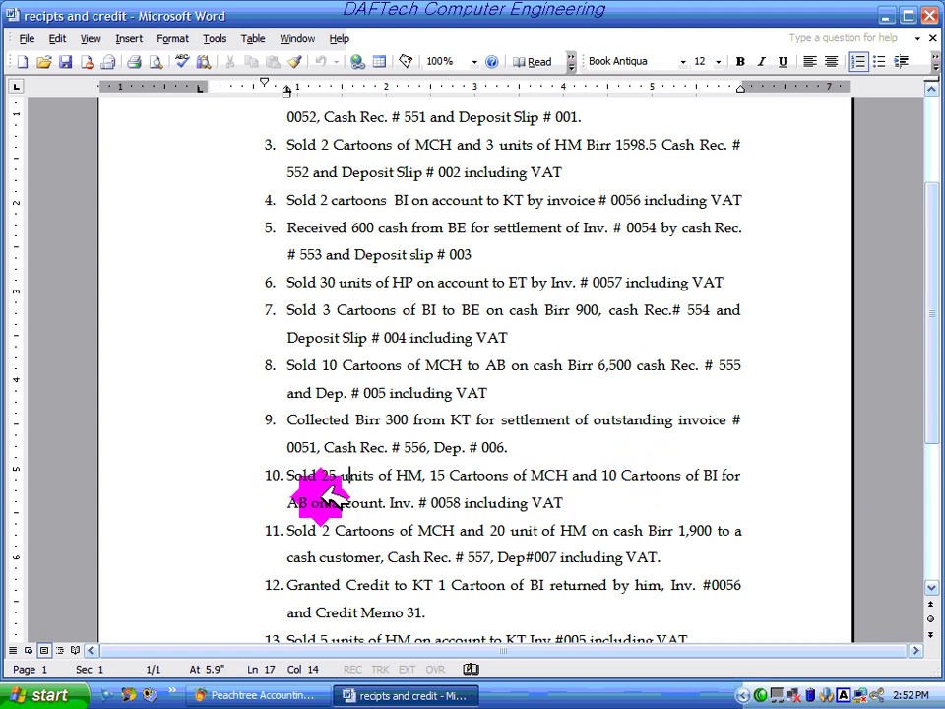
left_click_drag(284, 469, 604, 462)
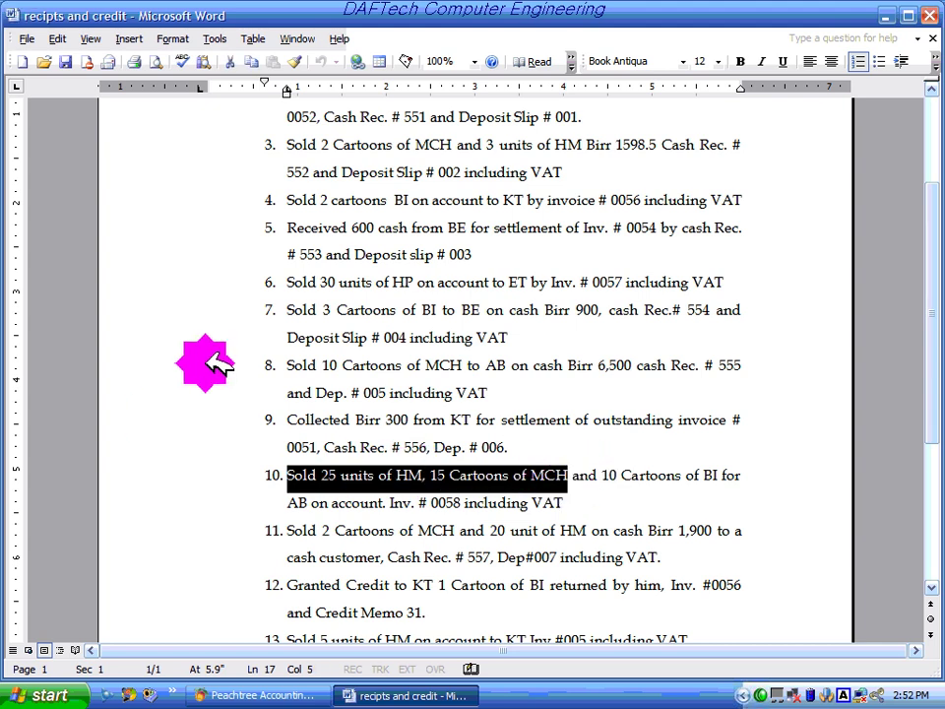
left_click(307, 502)
left_click(380, 502)
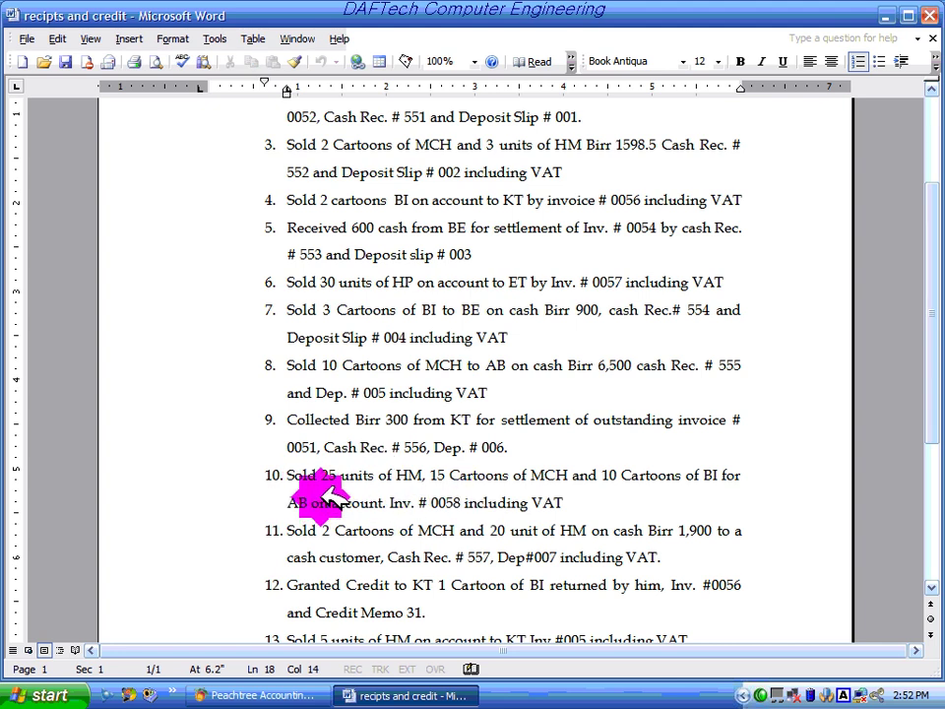
left_click_drag(311, 502, 382, 500)
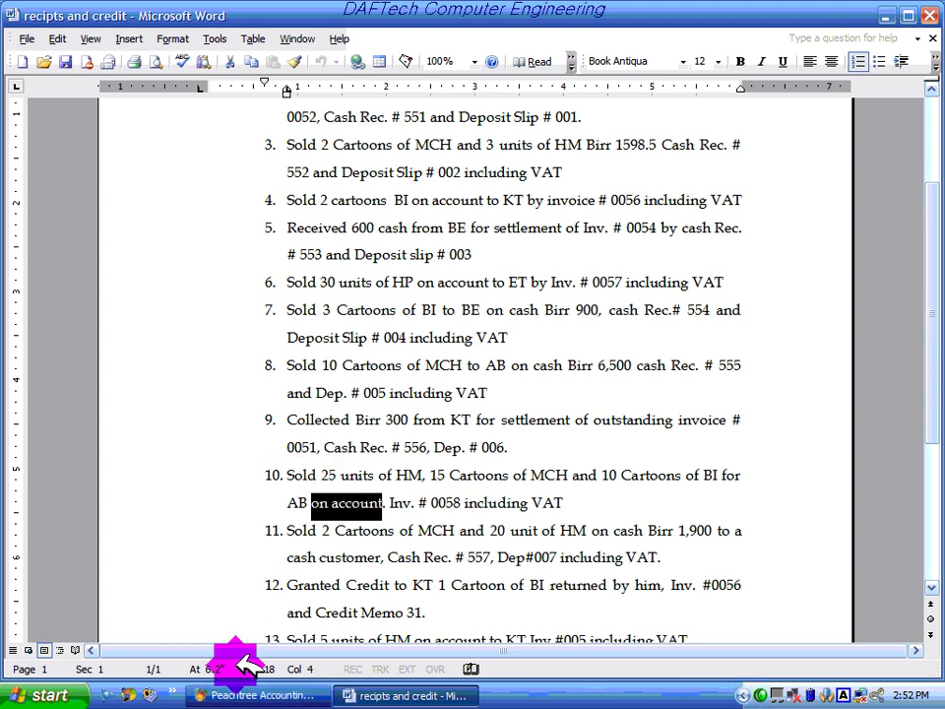
Step: Switch back to Peachtree and start a new sales invoice for customer AB (AB1001) dated Jan 10, 2007
left_click(254, 695)
left_click(118, 33)
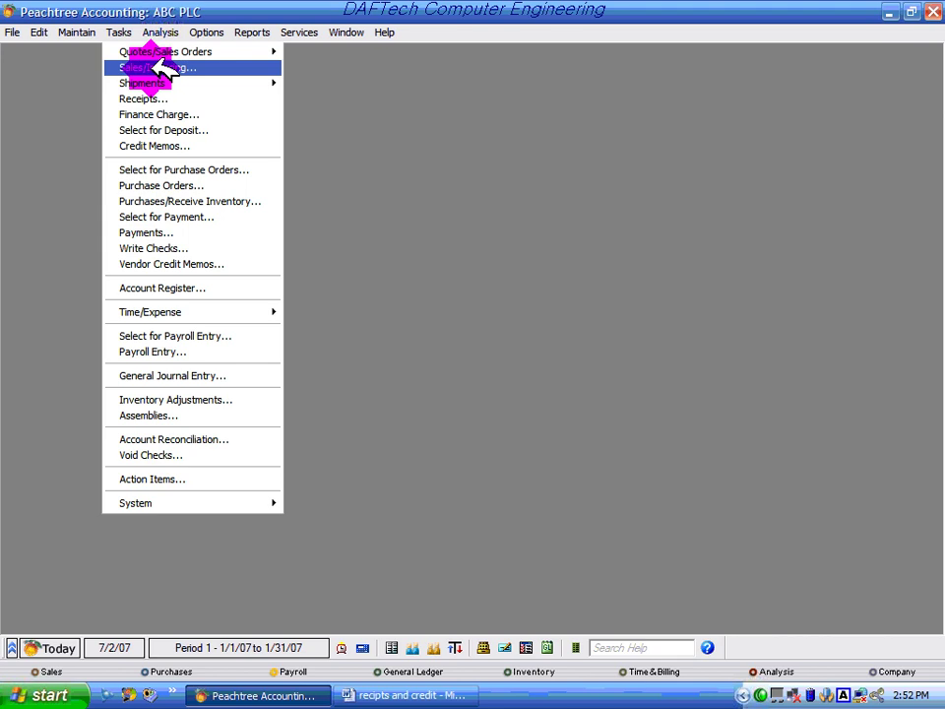
left_click(158, 67)
left_click(333, 117)
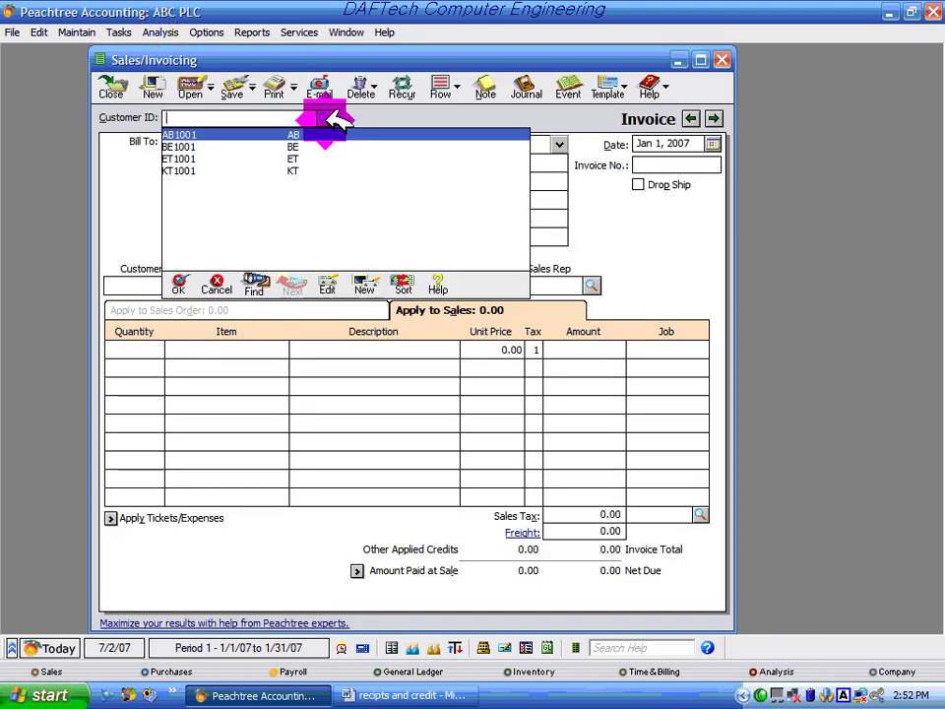
double_click(296, 135)
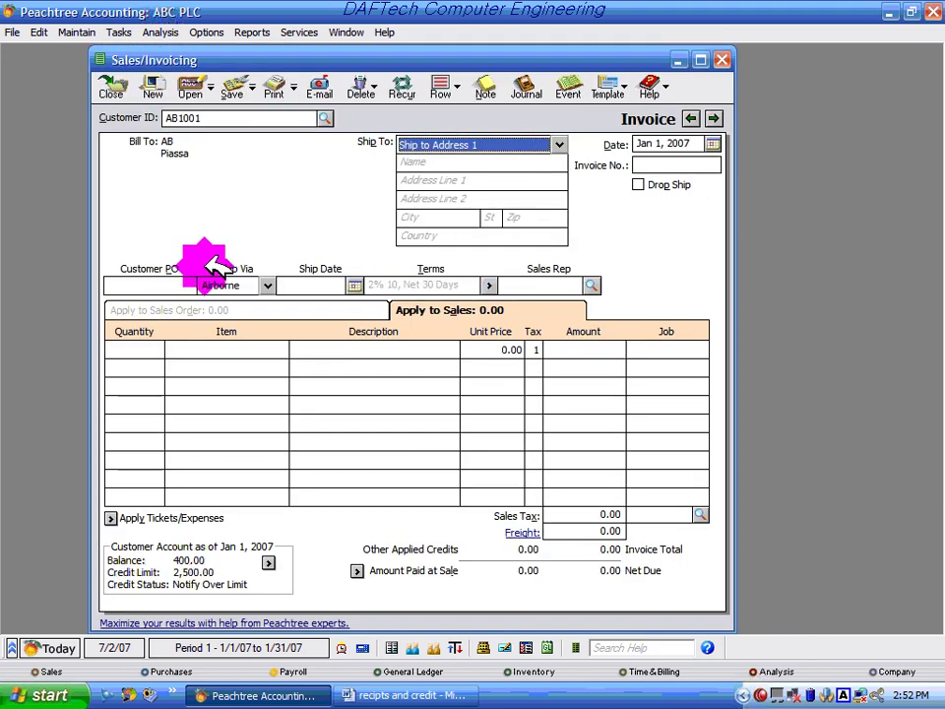
left_click(708, 126)
left_click(712, 144)
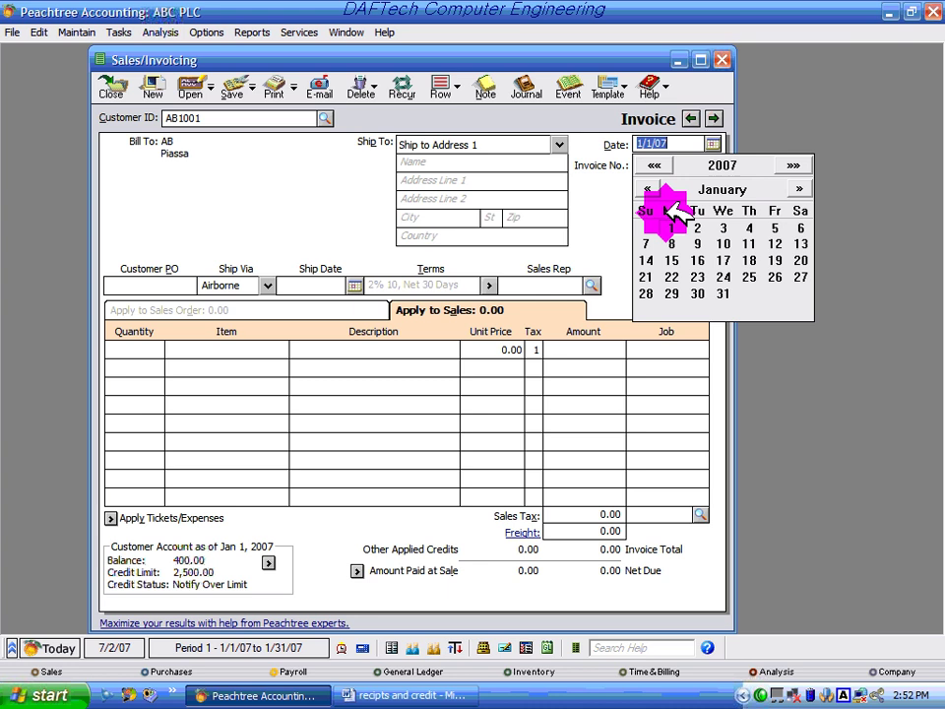
left_click(726, 243)
Step: Check the tenth transaction's invoice number in the Word document and enter 0058 as the invoice number in Peachtree
left_click(444, 694)
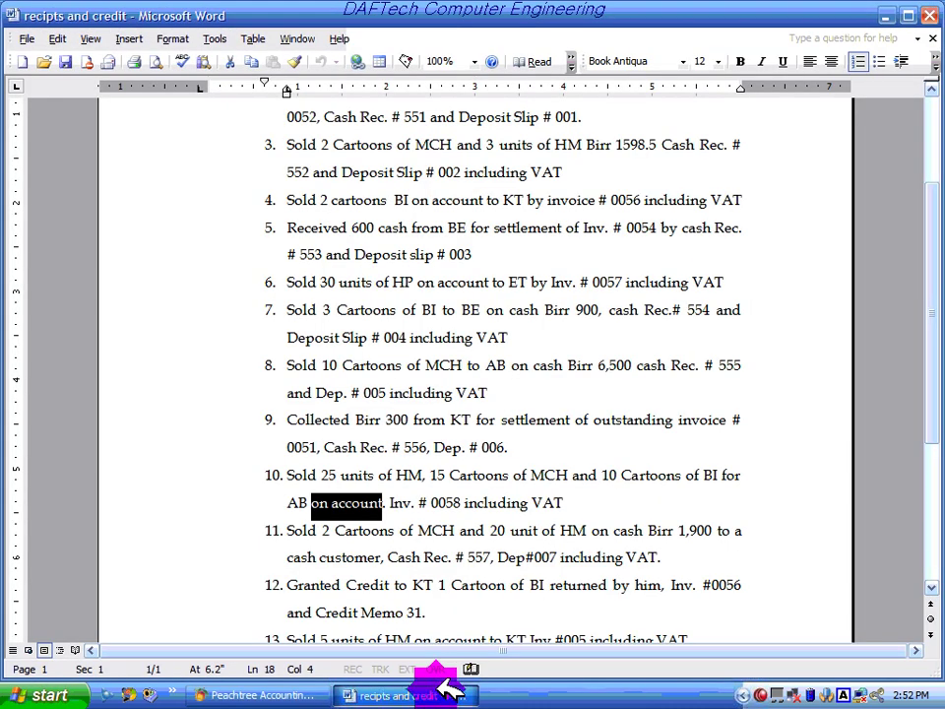
left_click(433, 692)
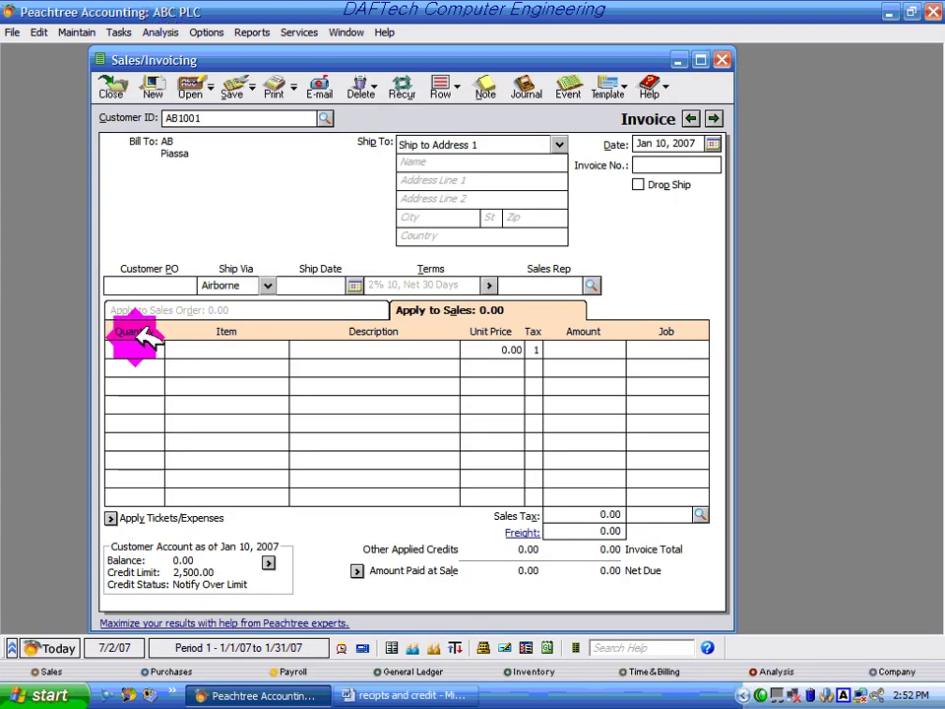
left_click(441, 692)
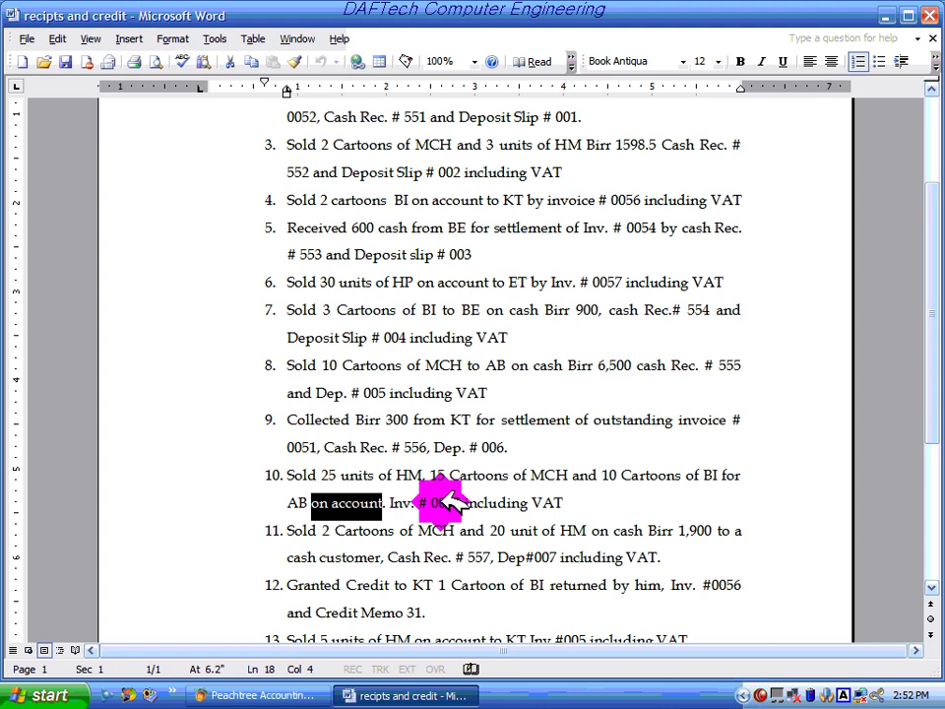
left_click(258, 695)
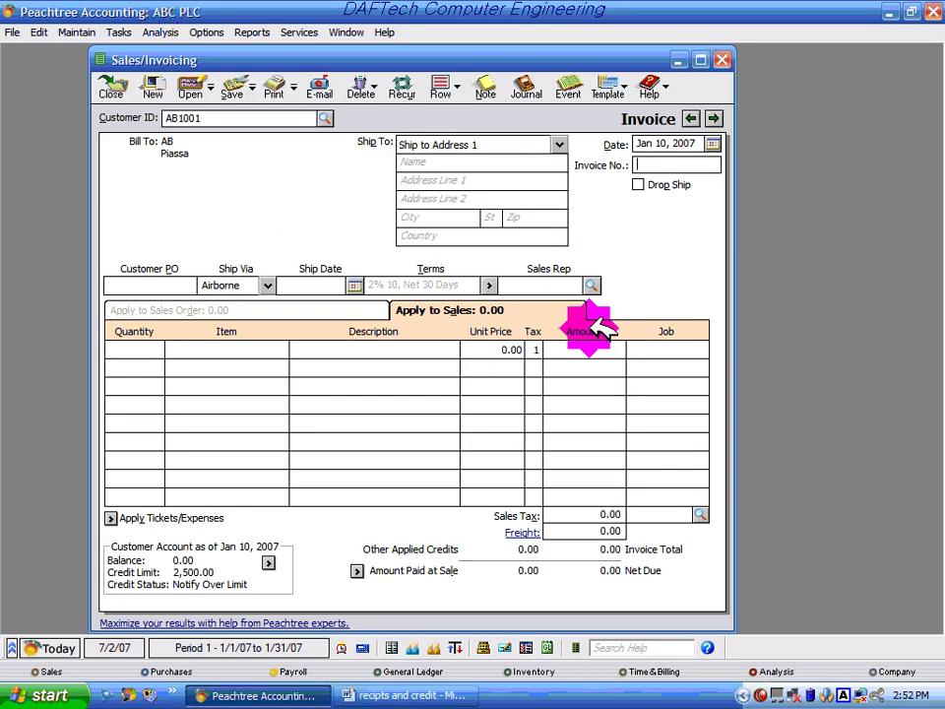
left_click(651, 165)
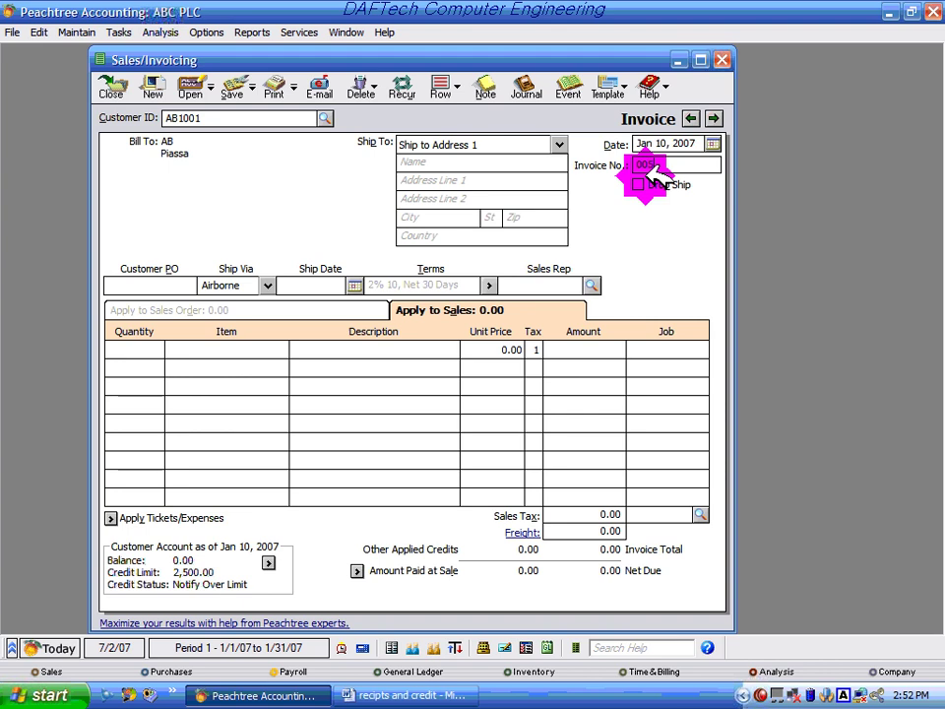
Step: Add 25 units of item HM as the invoice's first line, following the tenth transaction in the Word document
left_click(150, 351)
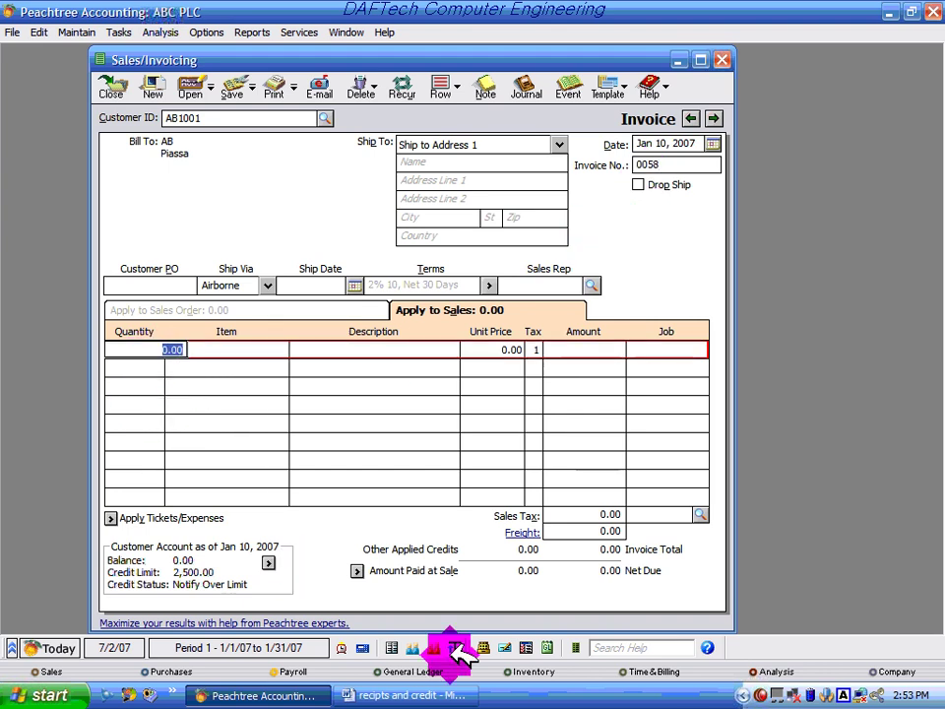
left_click(448, 695)
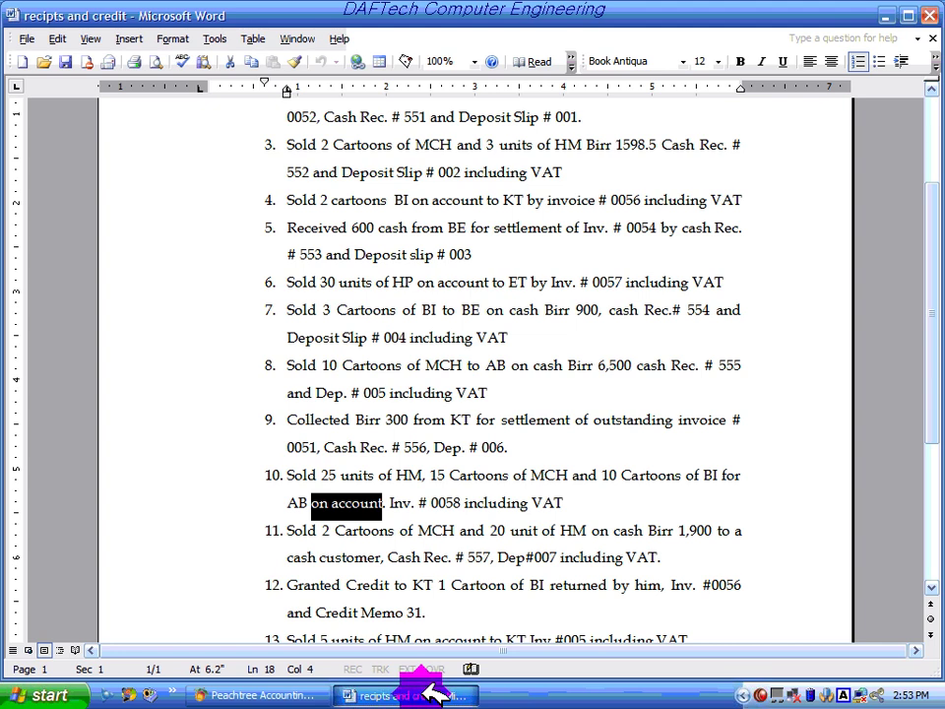
left_click(240, 694)
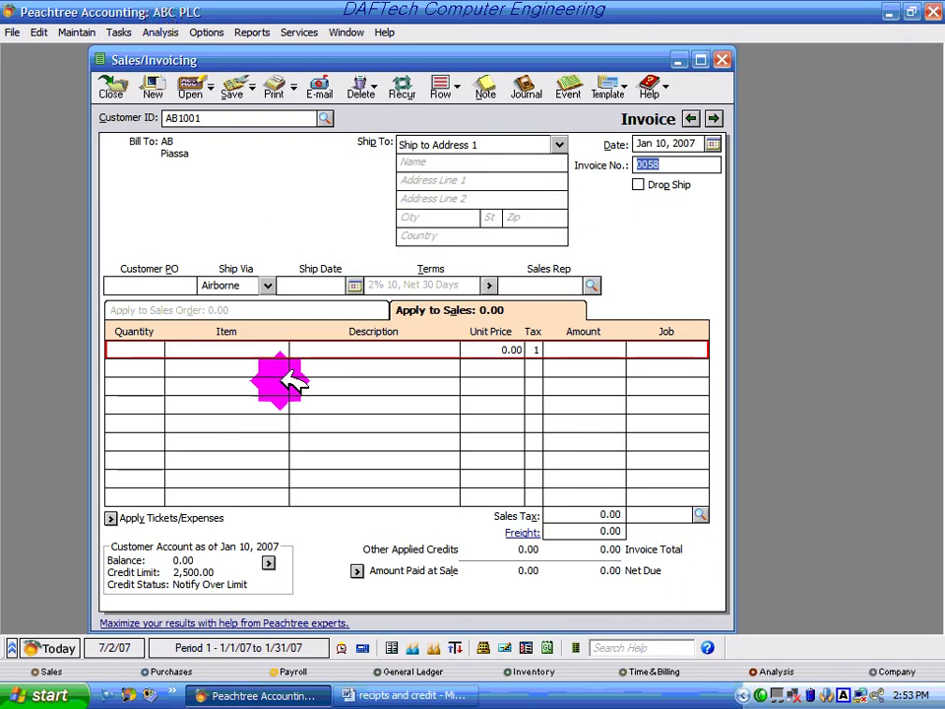
left_click(169, 352)
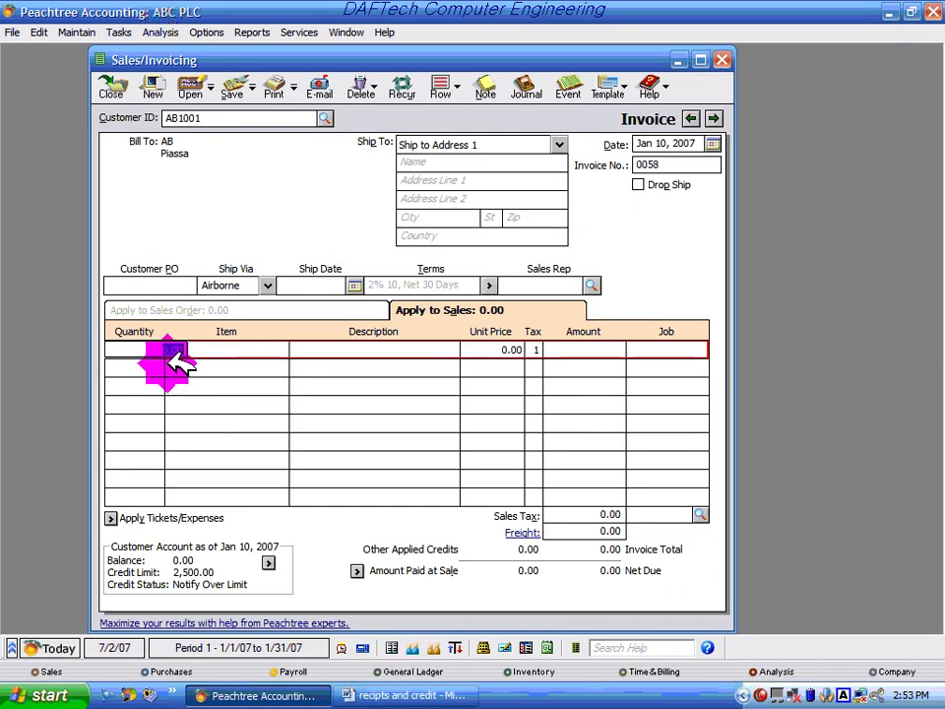
left_click(278, 349)
left_click(280, 350)
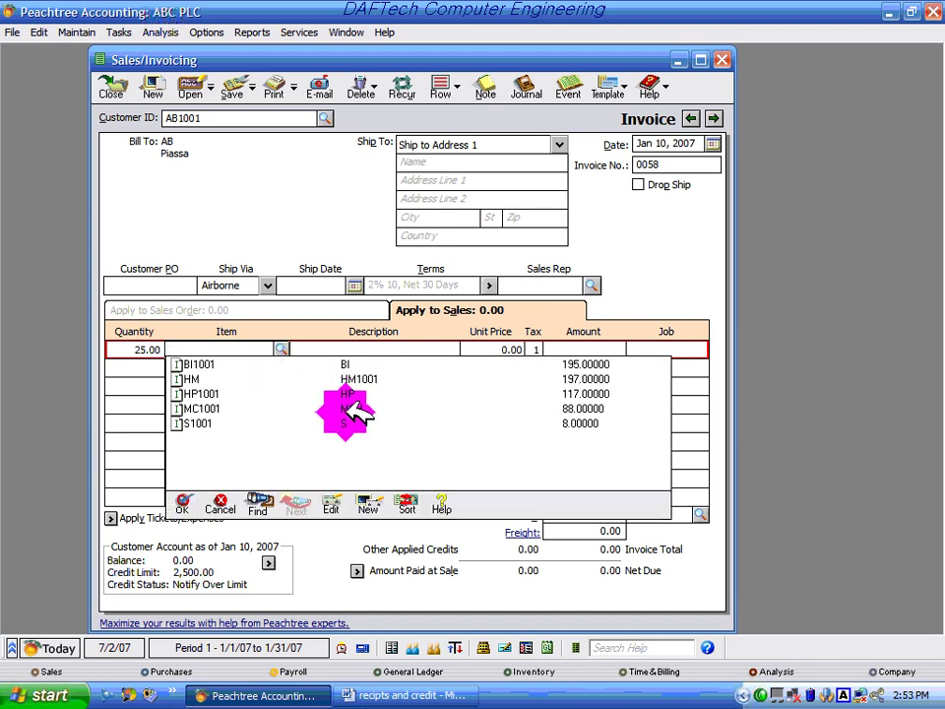
double_click(187, 379)
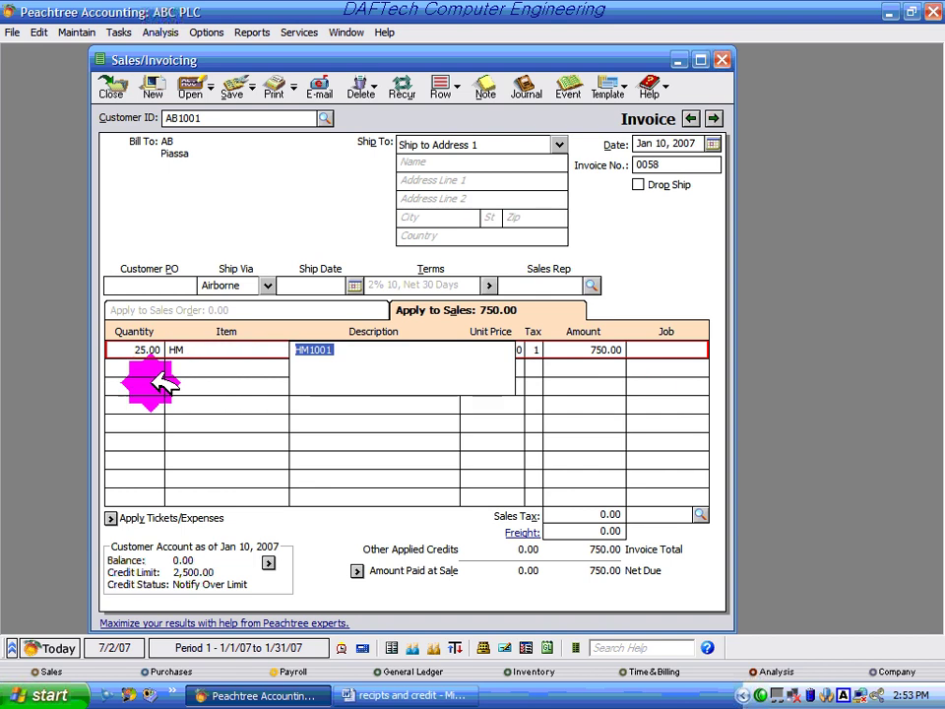
Step: Add 15 of item MC1001 (MCH) as the invoice's second line, checking the item against the Word document
left_click(162, 367)
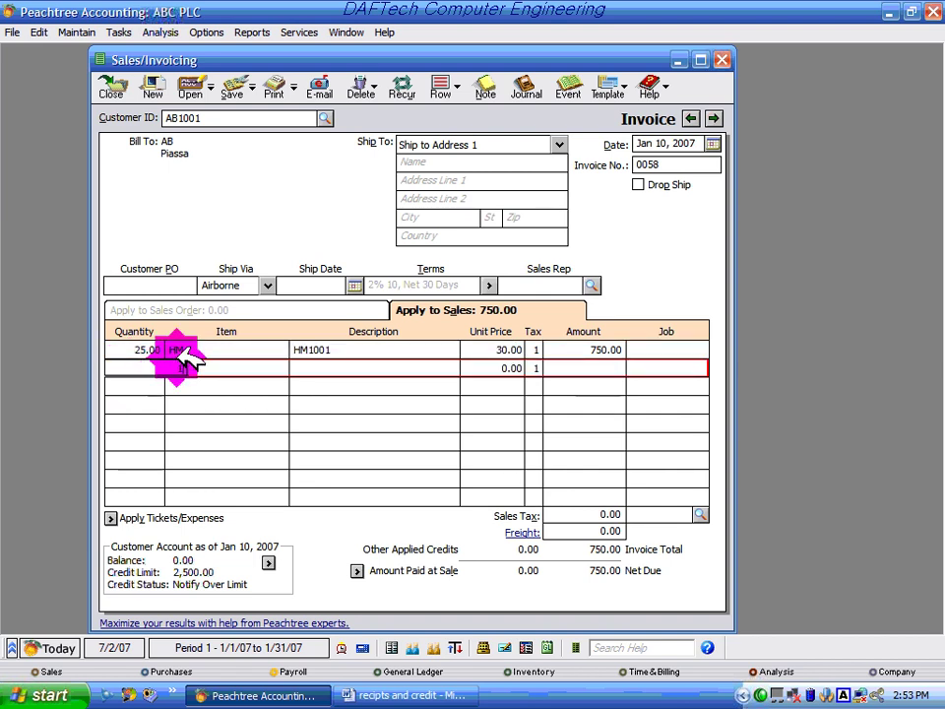
type("15")
left_click(264, 362)
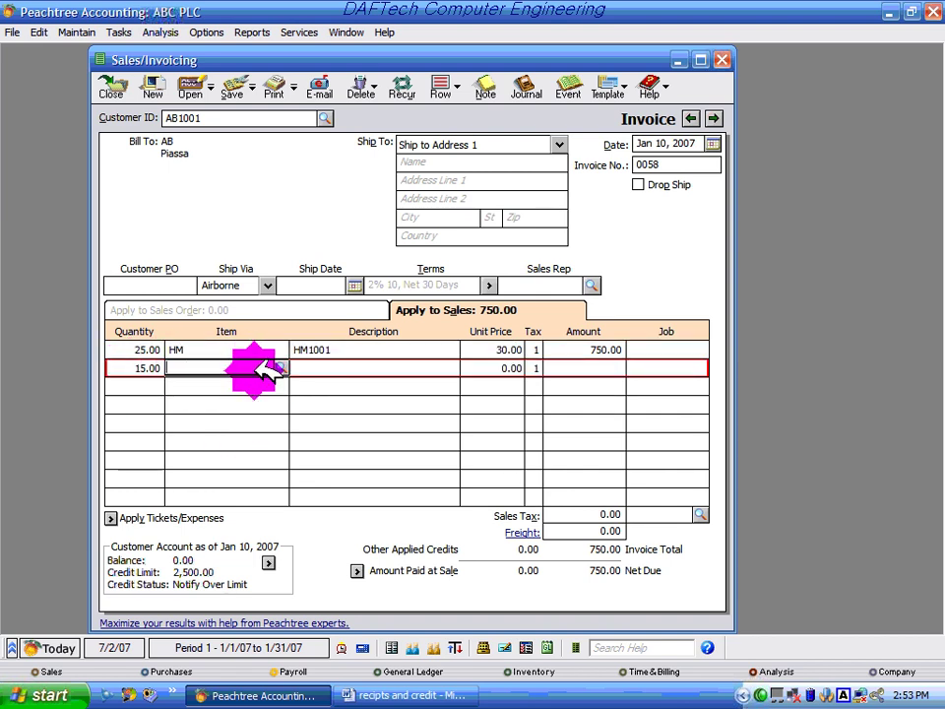
left_click(455, 694)
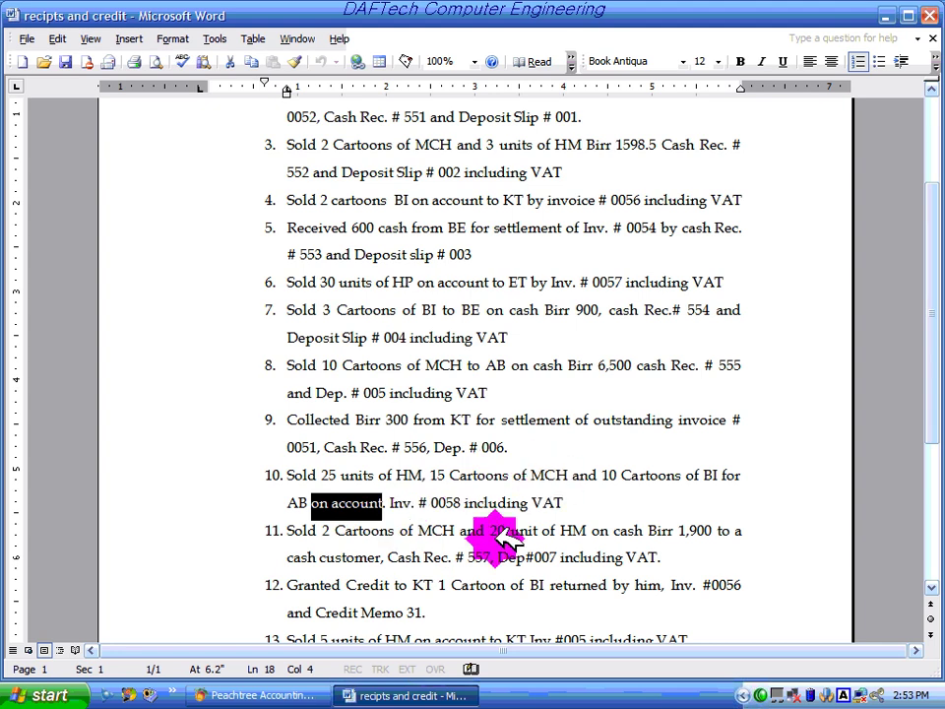
left_click(268, 695)
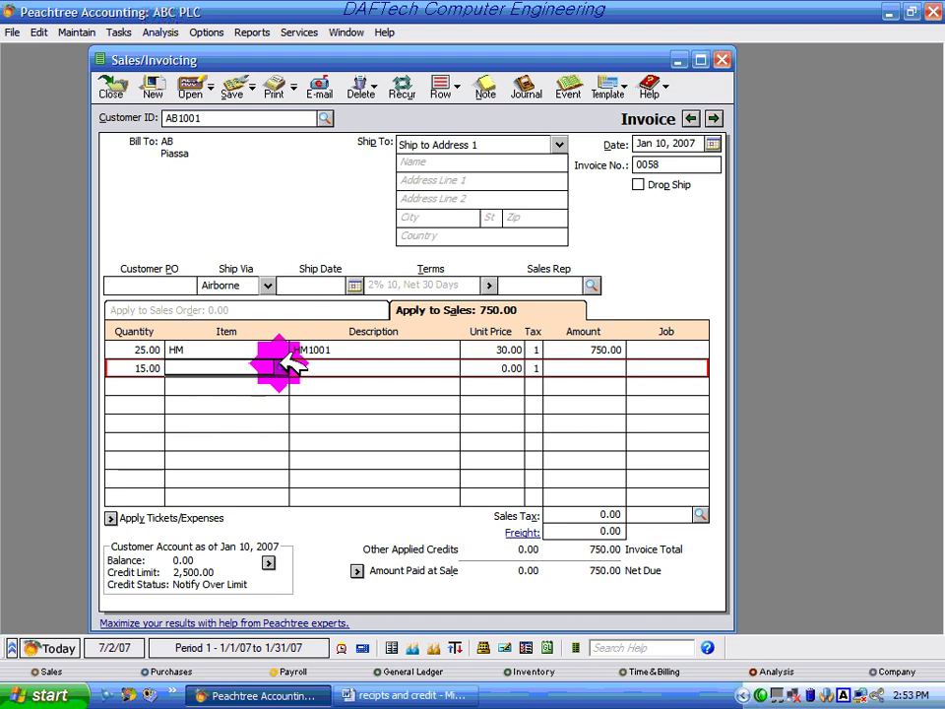
left_click(279, 367)
double_click(374, 427)
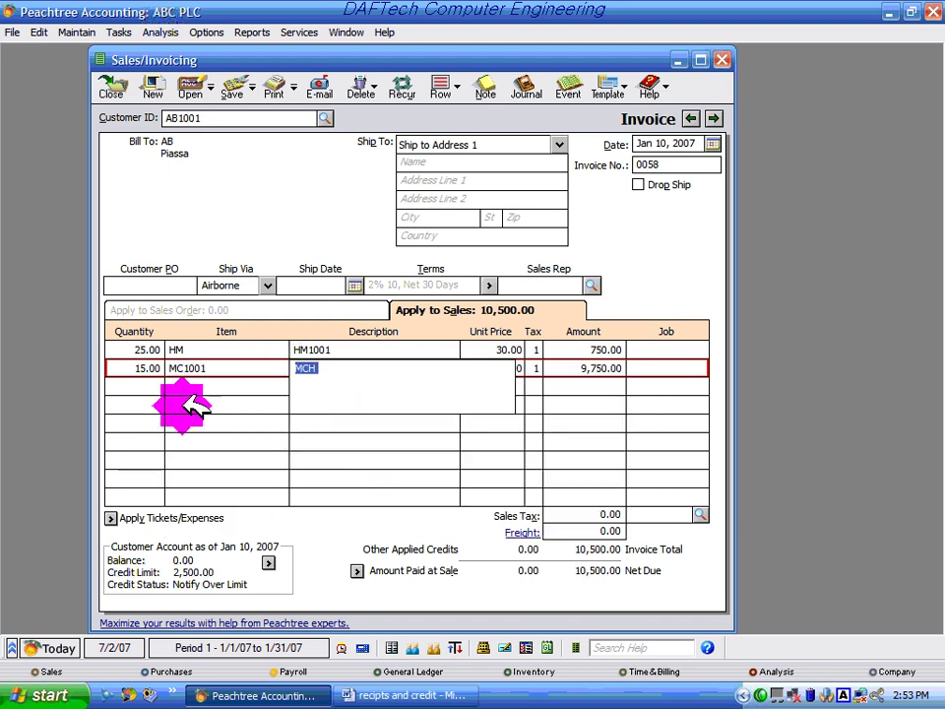
Step: Add 10 of item BI1001 (BI) as the invoice's third line, checking the item against the Word document
left_click(147, 386)
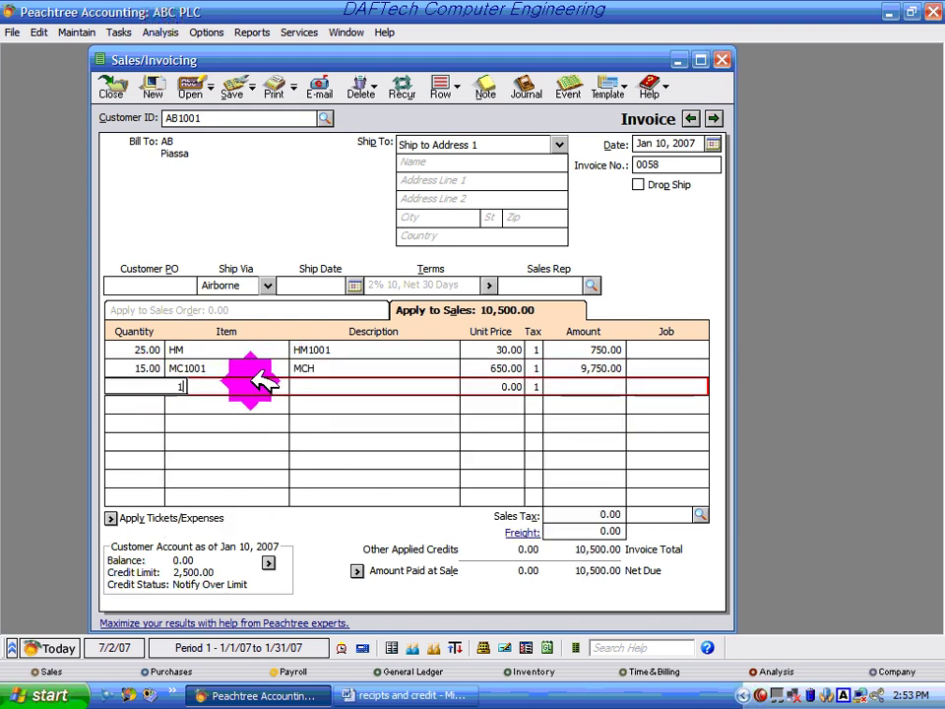
type("10")
key("Tab")
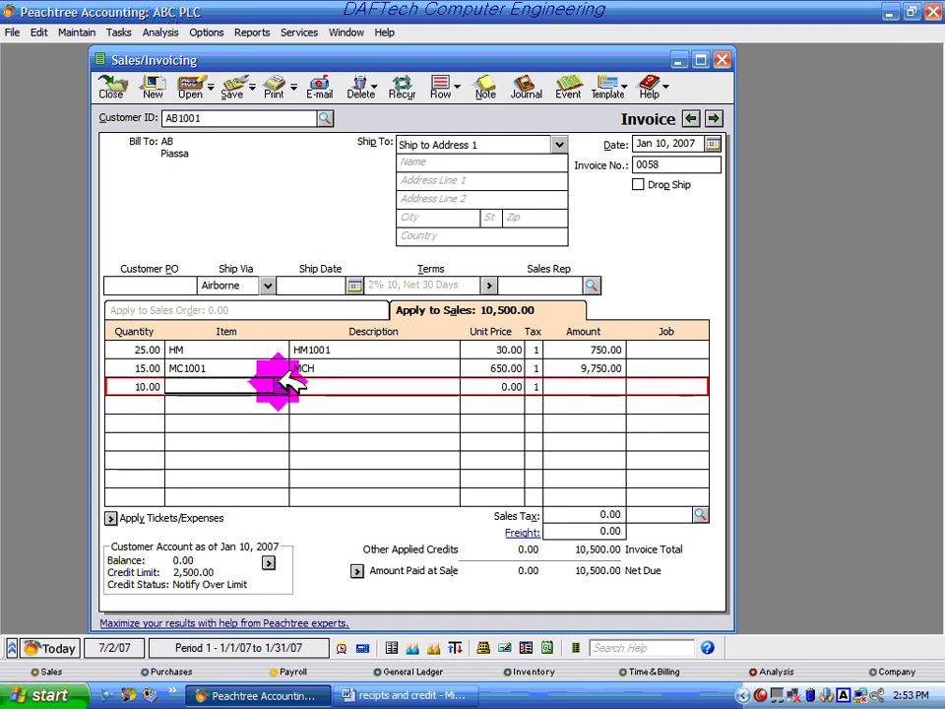
left_click(282, 383)
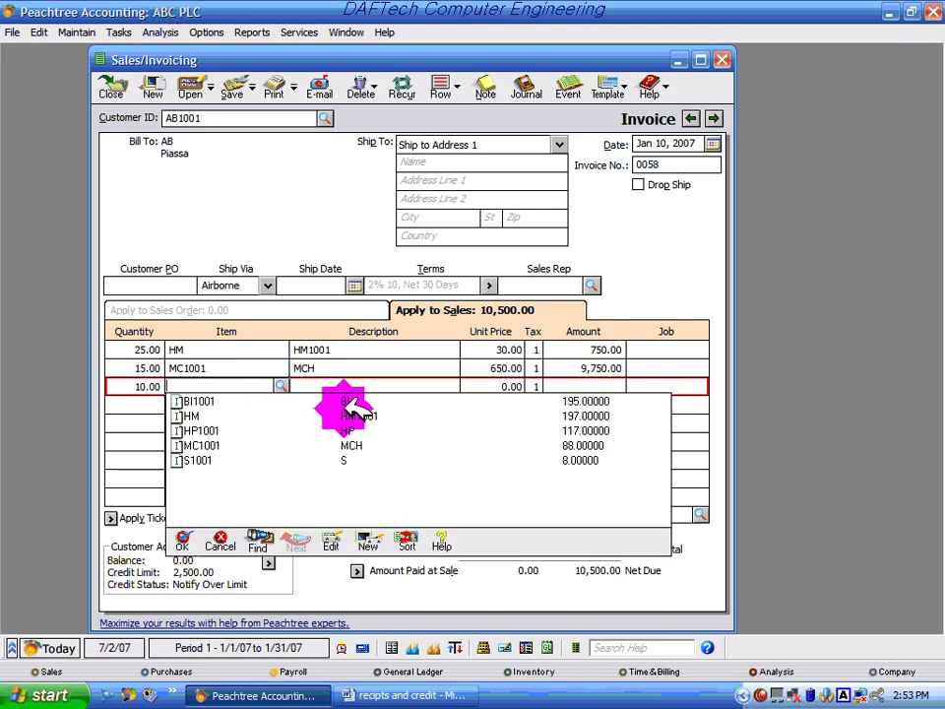
left_click(425, 696)
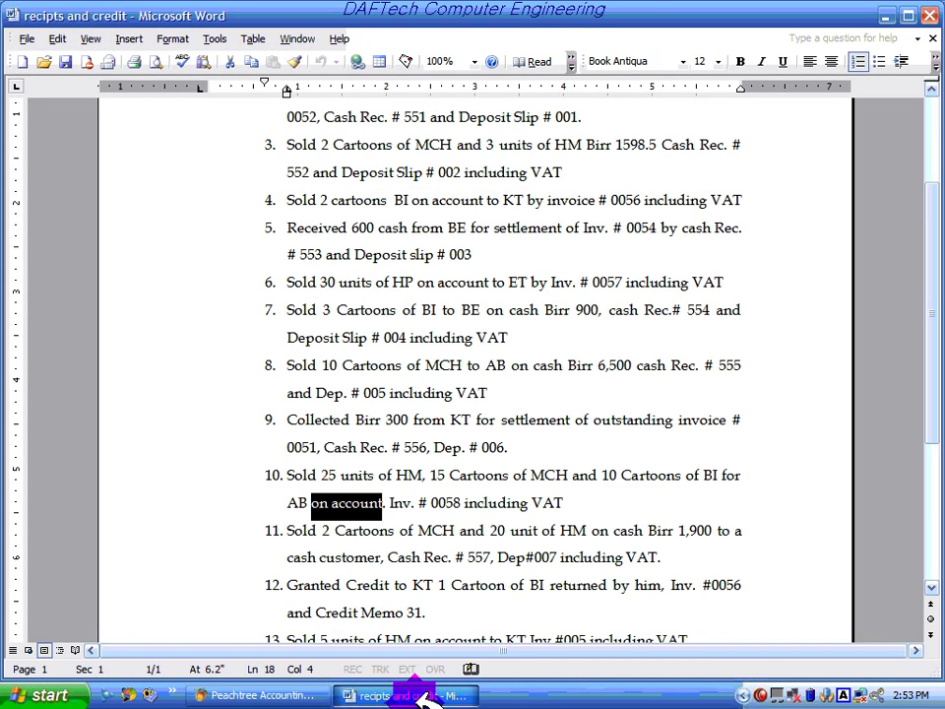
left_click(425, 696)
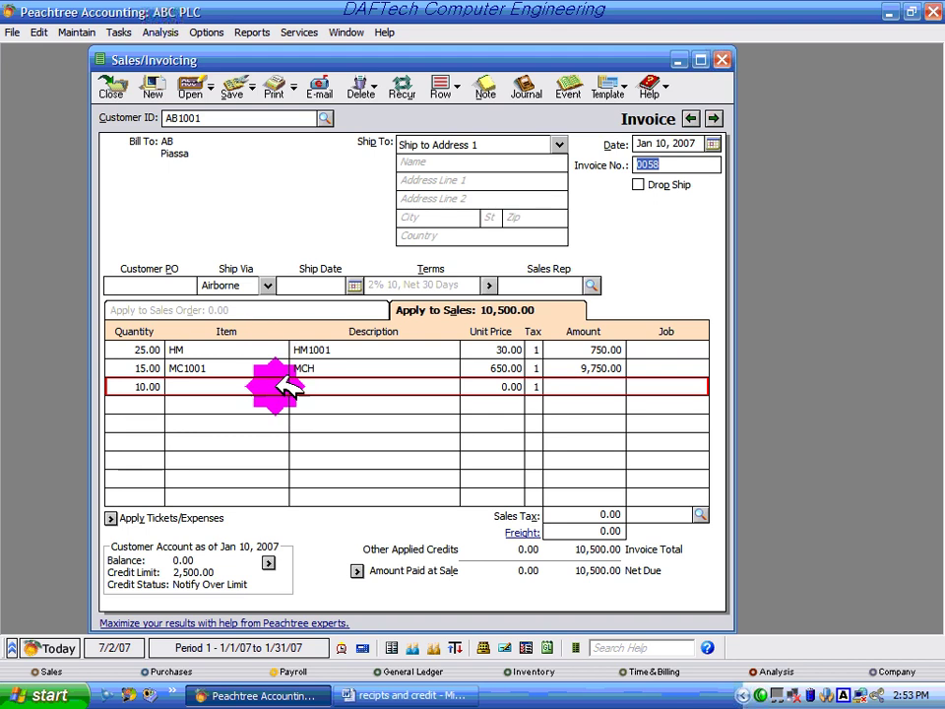
left_click(285, 386)
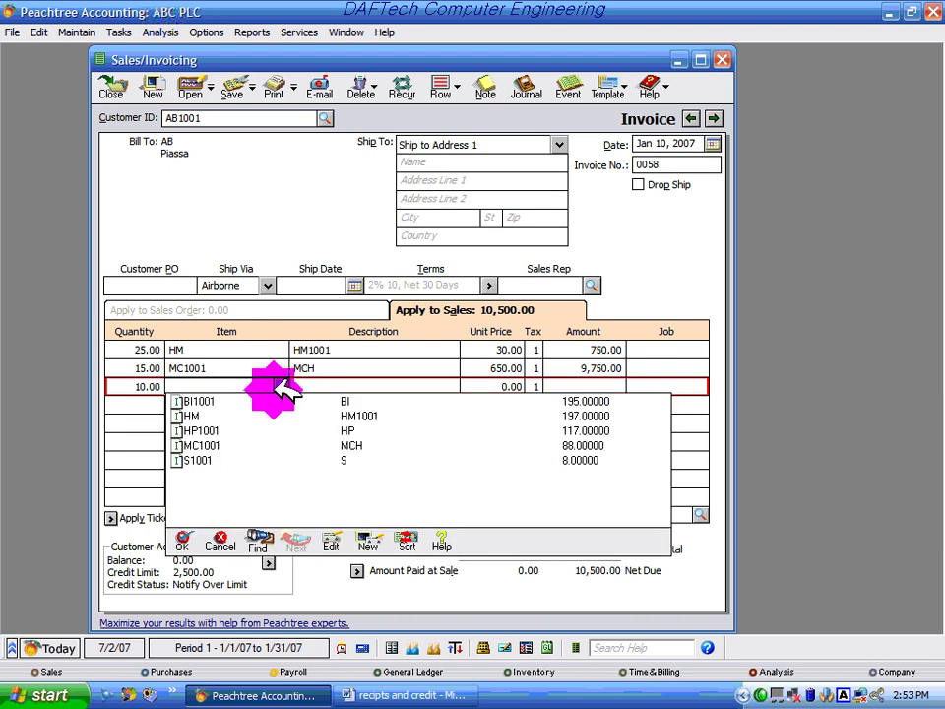
left_click(343, 399)
double_click(343, 398)
Step: Apply the VAT sales tax code to invoice 0058 and examine its sales journal entries
left_click(596, 386)
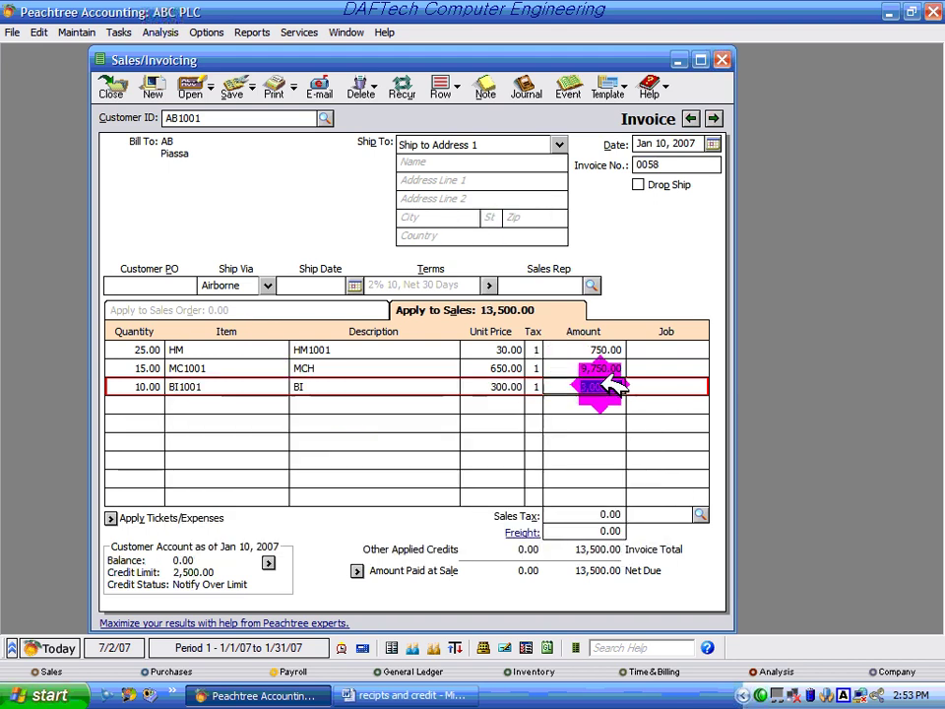
left_click(701, 515)
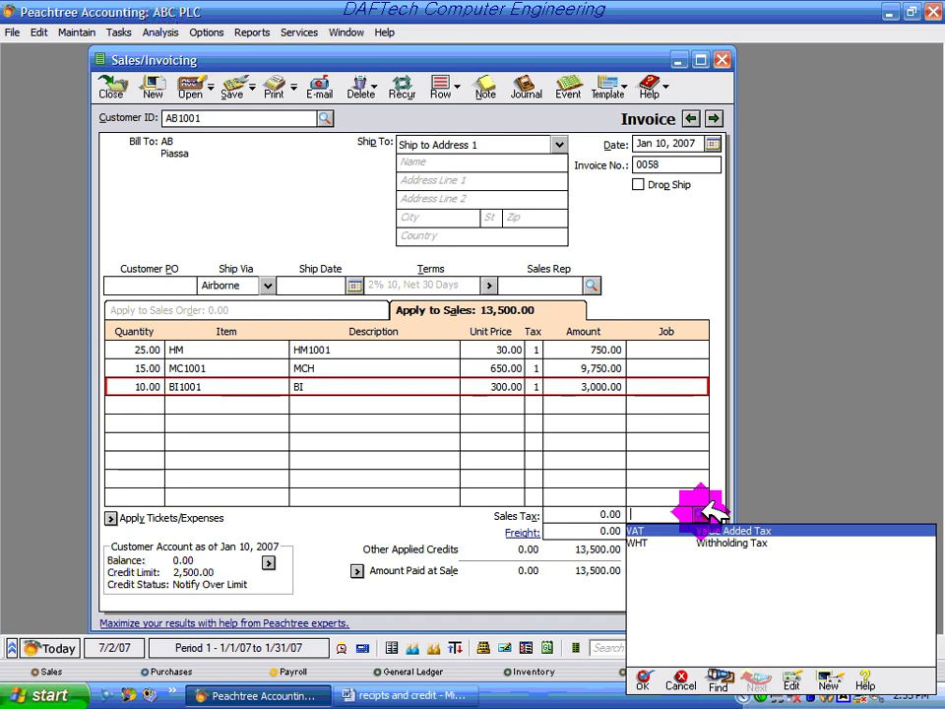
left_click(679, 531)
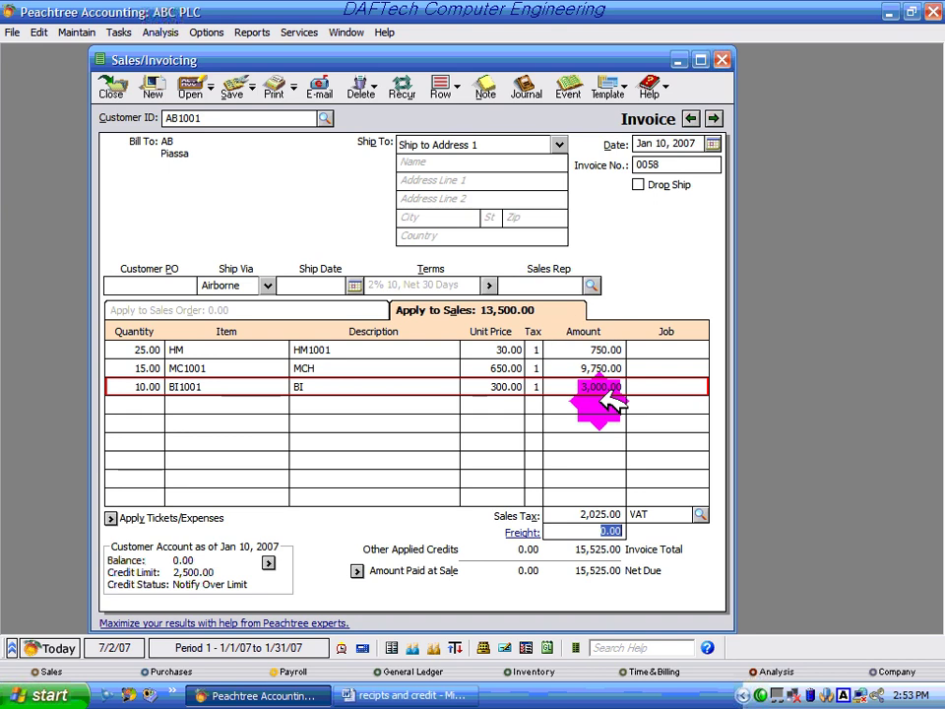
left_click(539, 85)
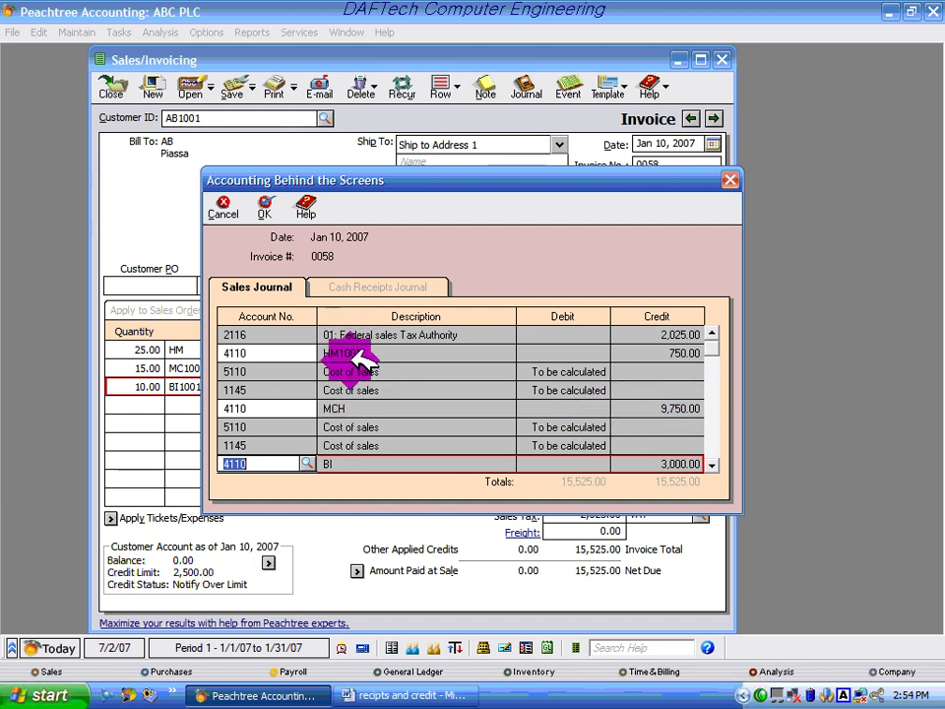
Step: Examine the sales journal lines of invoice 0058 down to the Accounts Receivable entry, then close the journal view
left_click(352, 404)
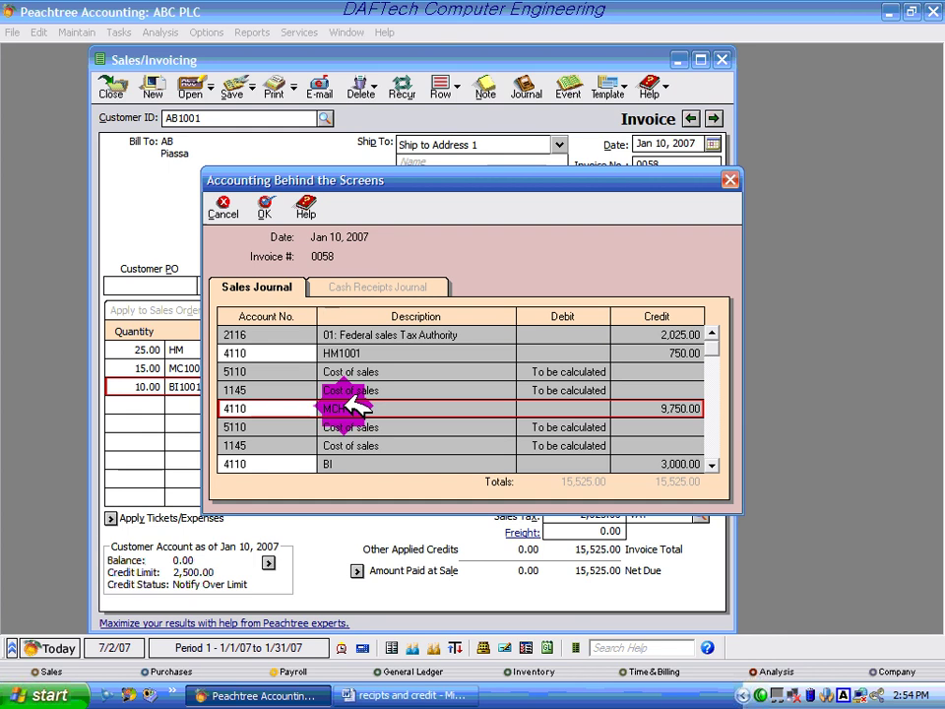
left_click(330, 464)
left_click(714, 463)
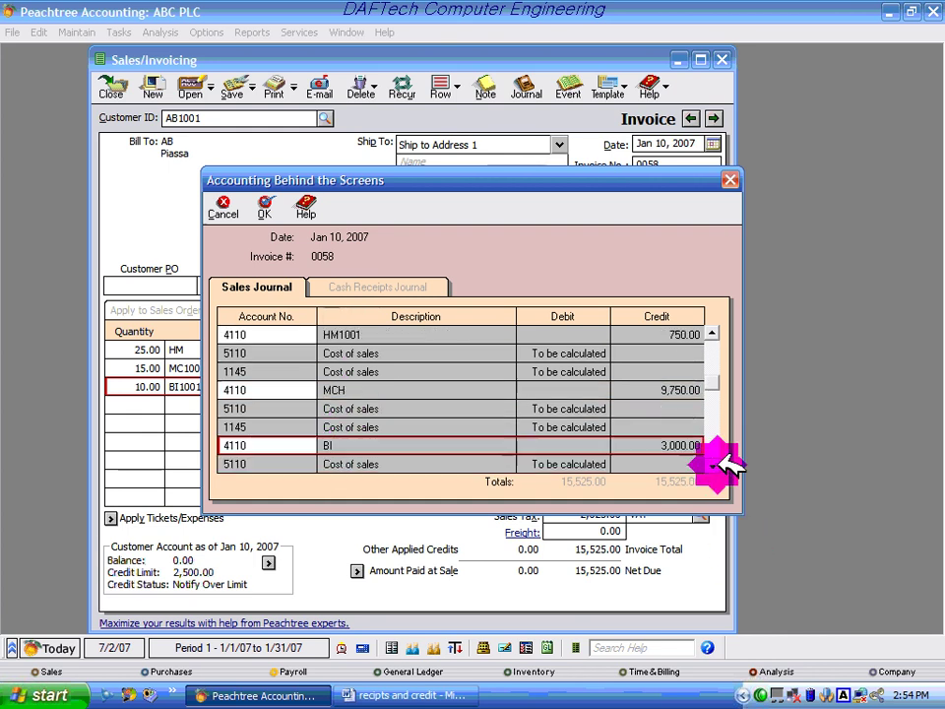
left_click(713, 464)
left_click(714, 463)
left_click(591, 464)
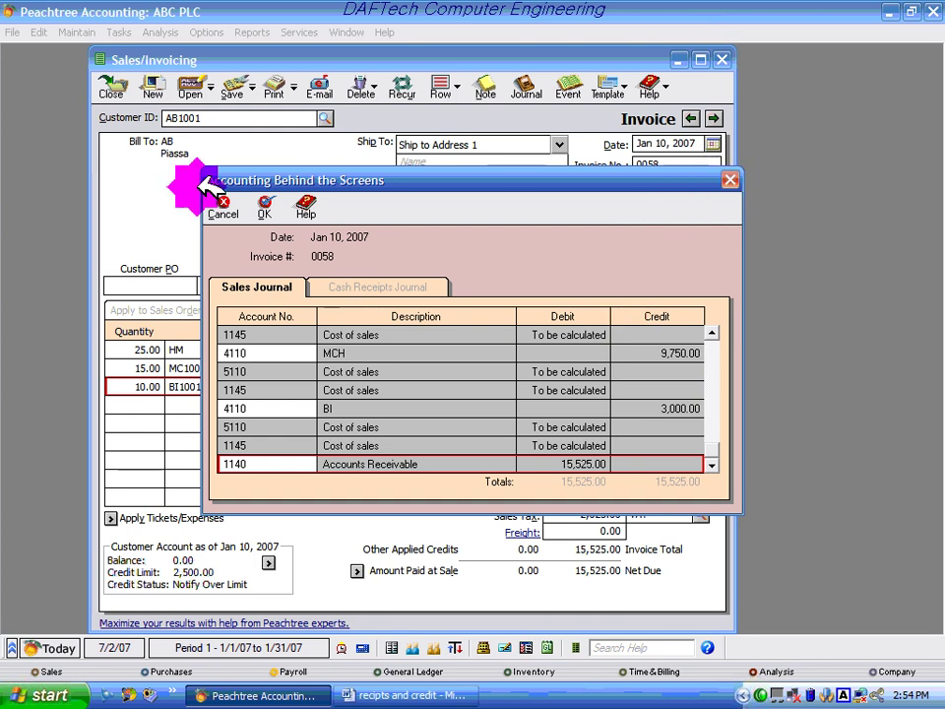
left_click(222, 206)
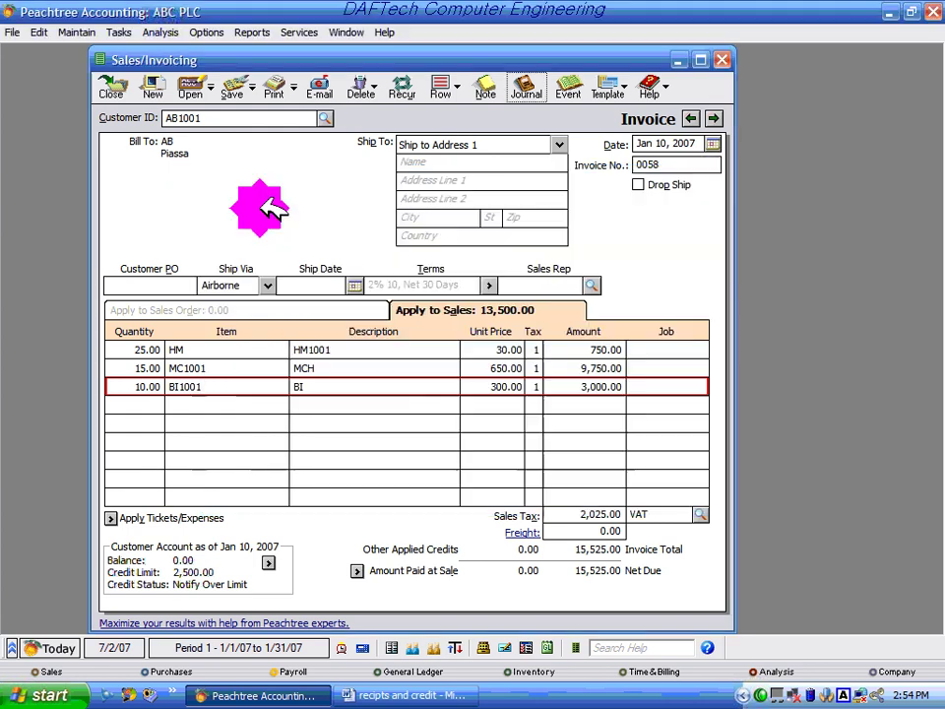
Step: Save invoice 0058 despite the customer's exceeded credit limit and close the Sales/Invoicing window
left_click(234, 89)
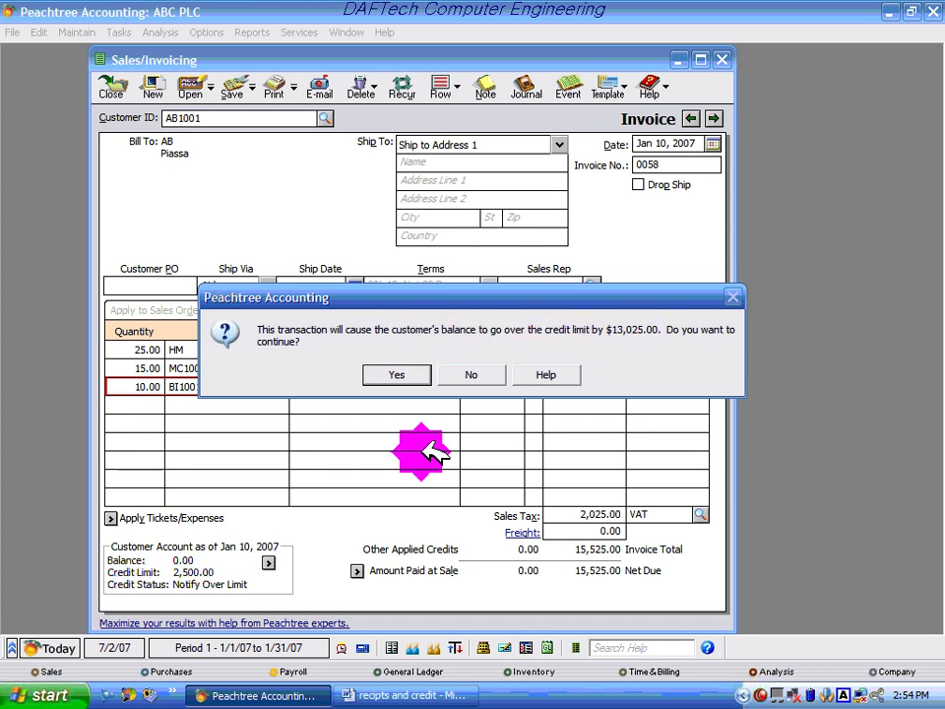
left_click(394, 374)
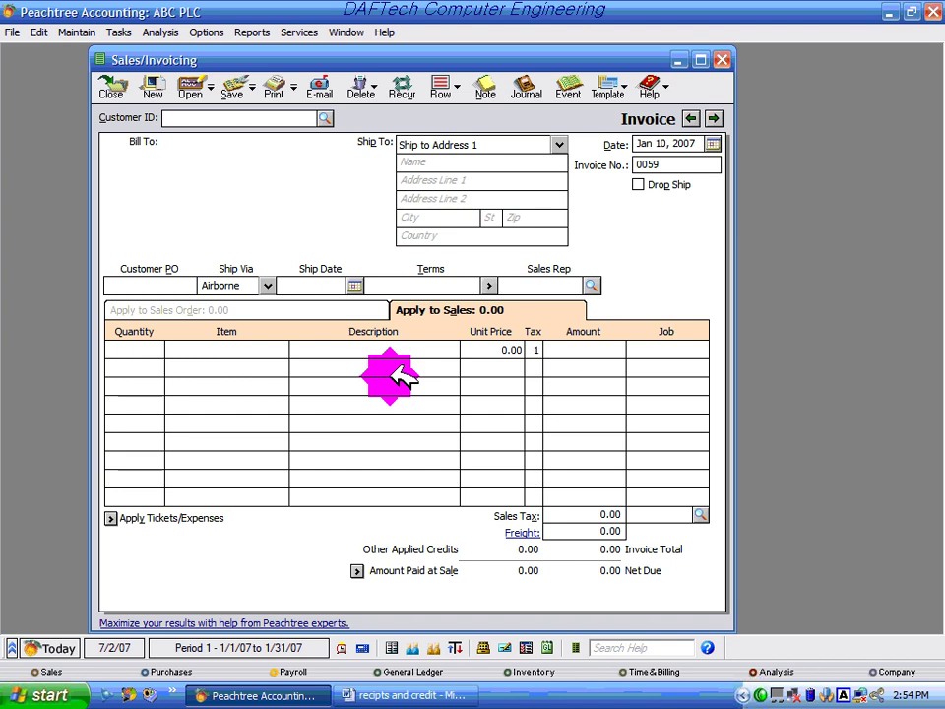
left_click(722, 61)
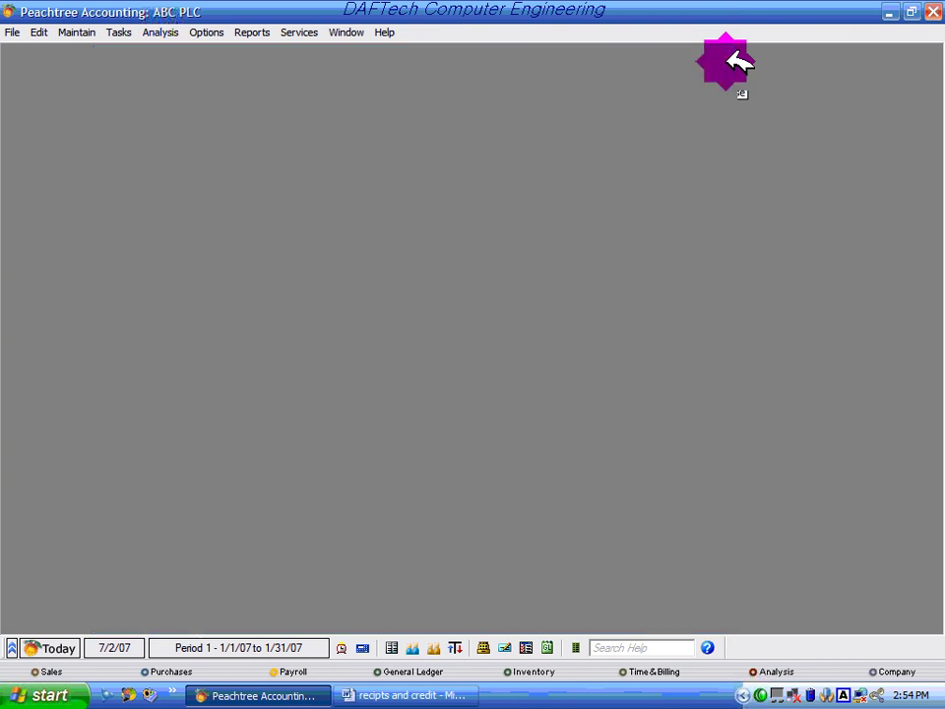
Step: Switch to the Word document and read the eleventh transaction's items, cash customer, receipt number, deposit number and VAT terms
left_click(392, 692)
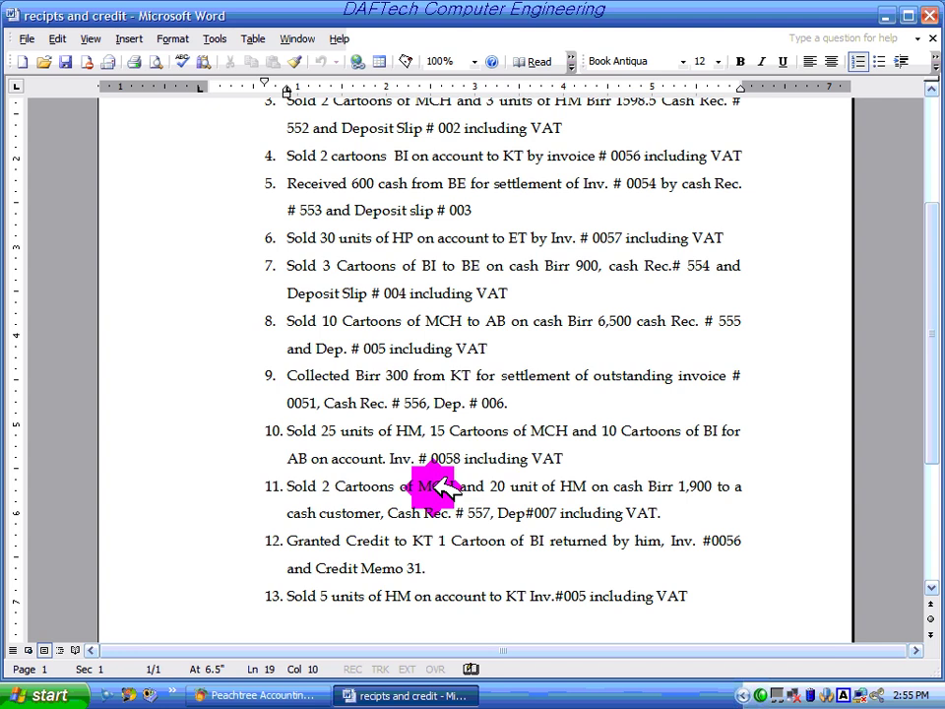
left_click(386, 513)
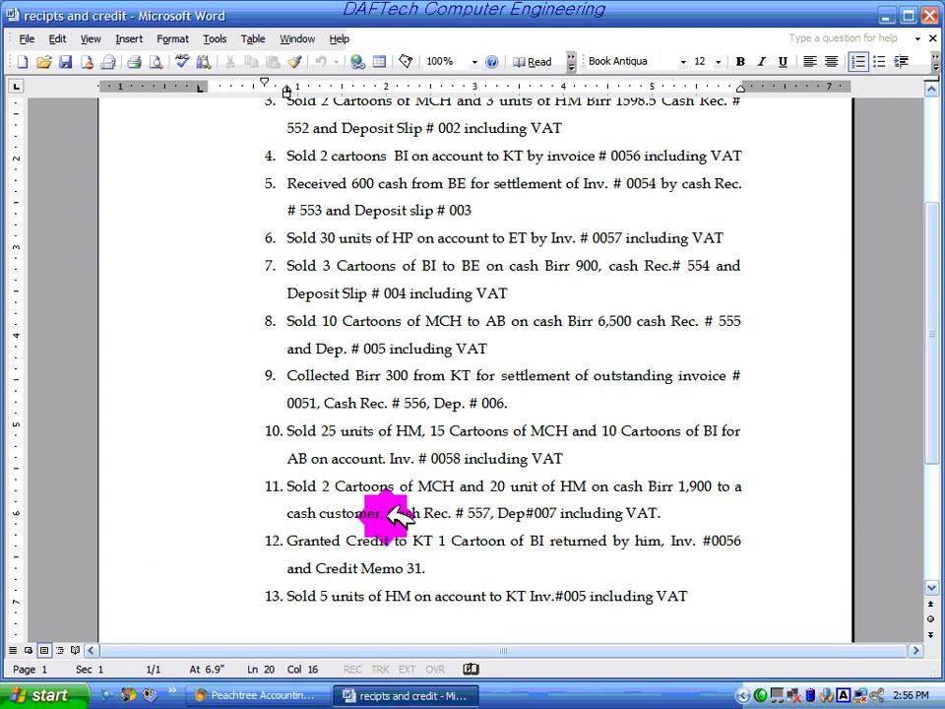
left_click_drag(378, 512, 239, 532)
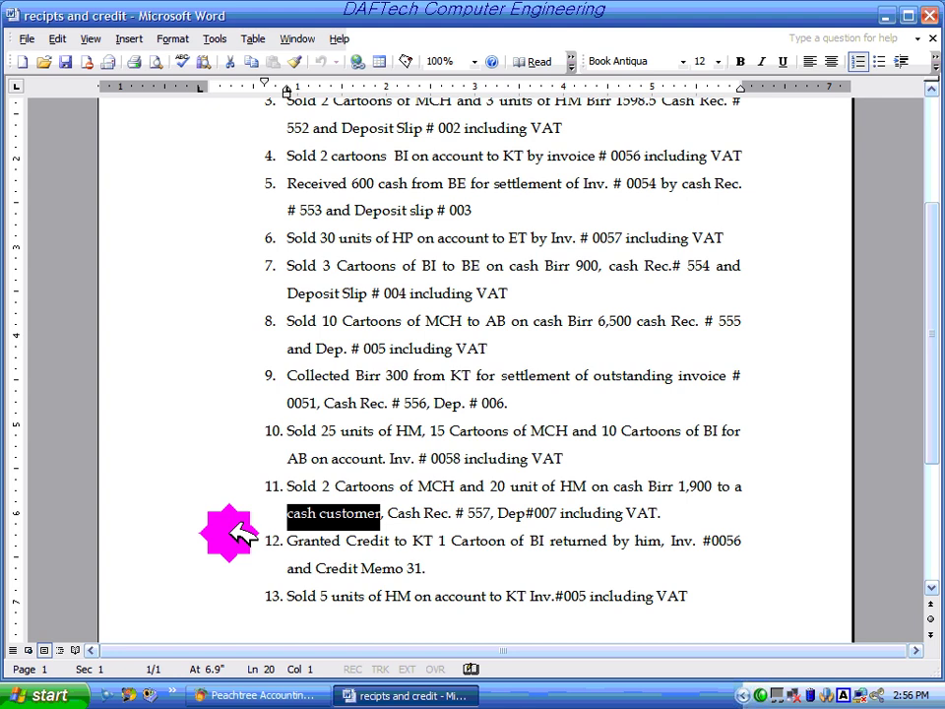
left_click(487, 510)
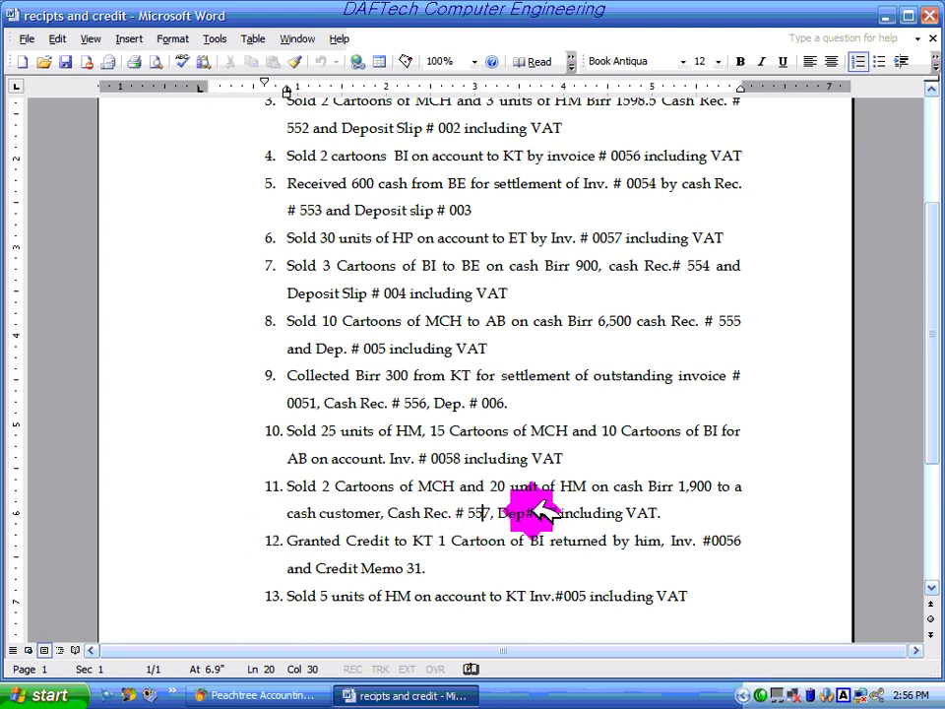
left_click(549, 510)
left_click_drag(657, 512, 534, 512)
mouse_move(289, 512)
left_mouse_down()
mouse_move(399, 509)
mouse_move(287, 512)
left_mouse_up()
left_click(358, 512)
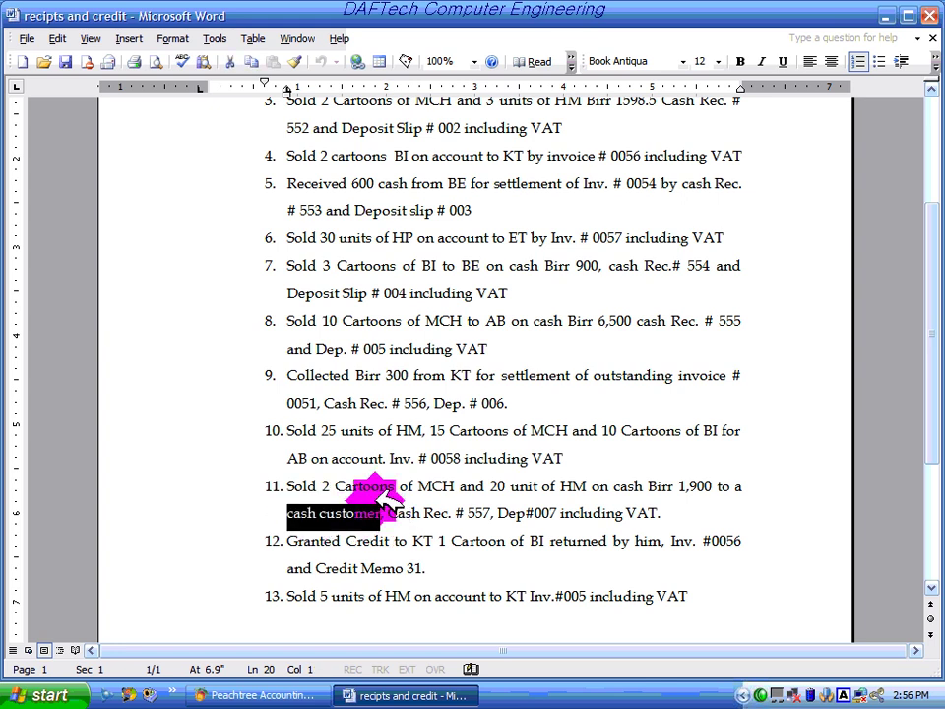
double_click(632, 484)
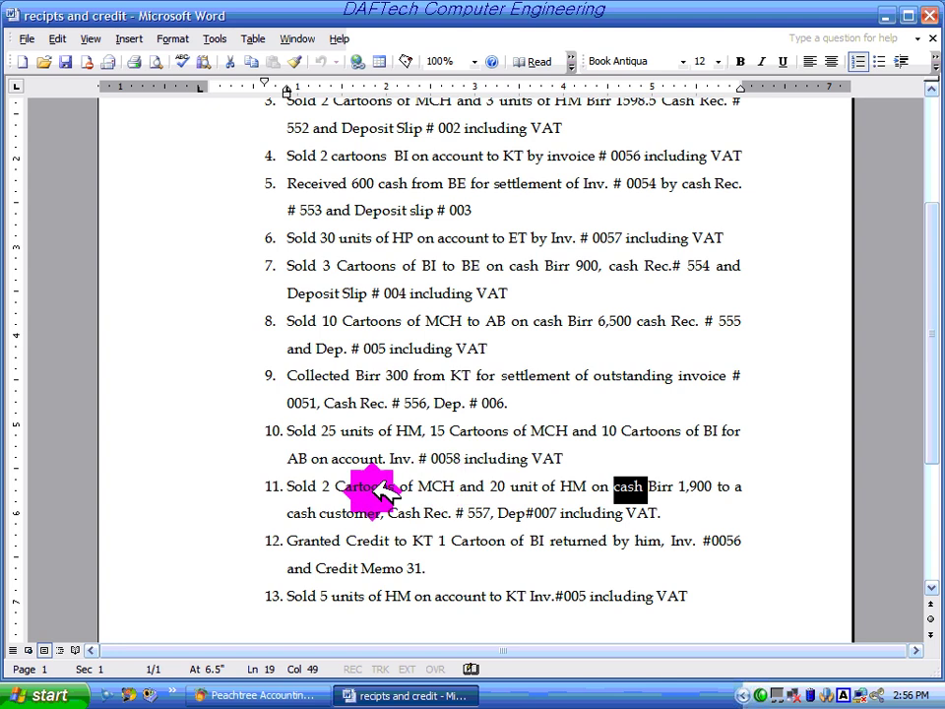
triple_click(292, 484)
left_click(657, 512, "shift")
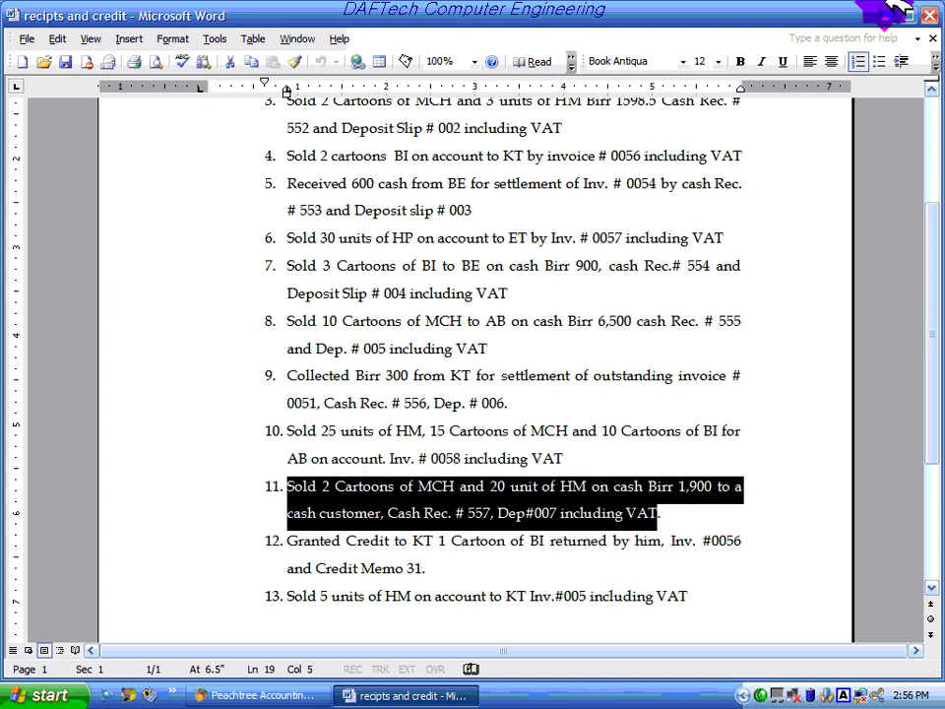
Step: Return to Peachtree and start a new receipt with deposit ticket ID 007
key("alt+Tab")
left_click(120, 31)
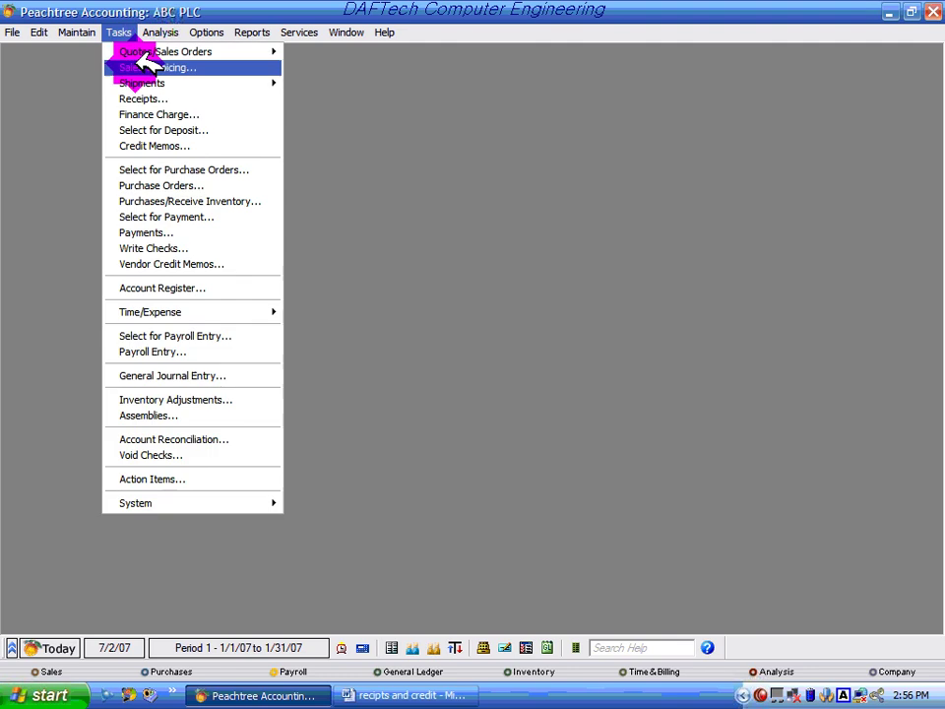
left_click(160, 99)
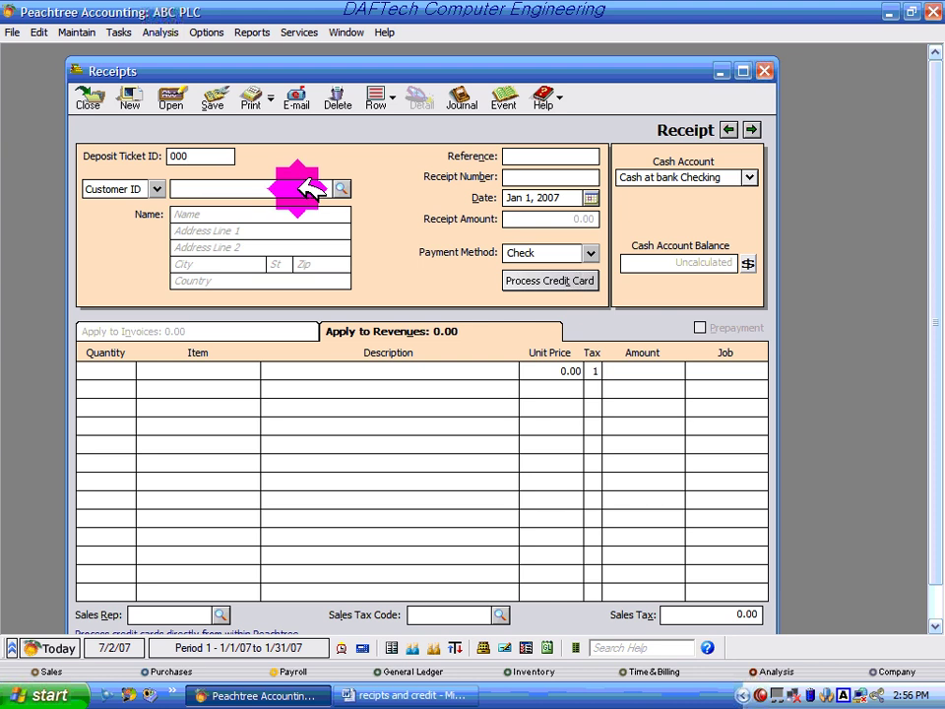
type("7")
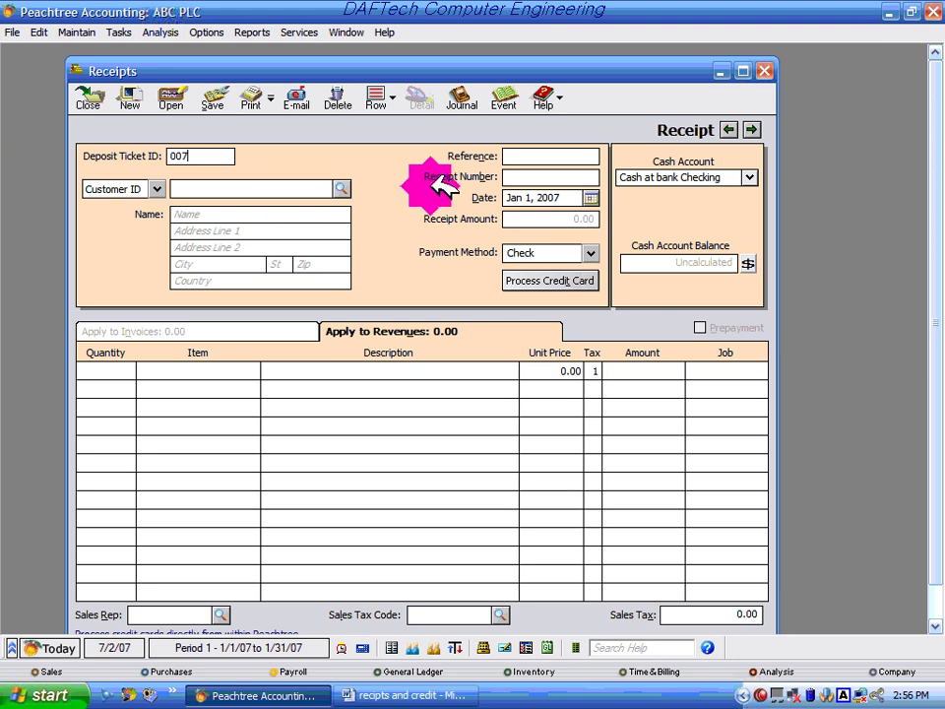
Step: Set the receipt's reference to 007, receipt number to 557, date to Jan 11, 2007 and customer name to Cash Customer
left_click(524, 155)
type("007")
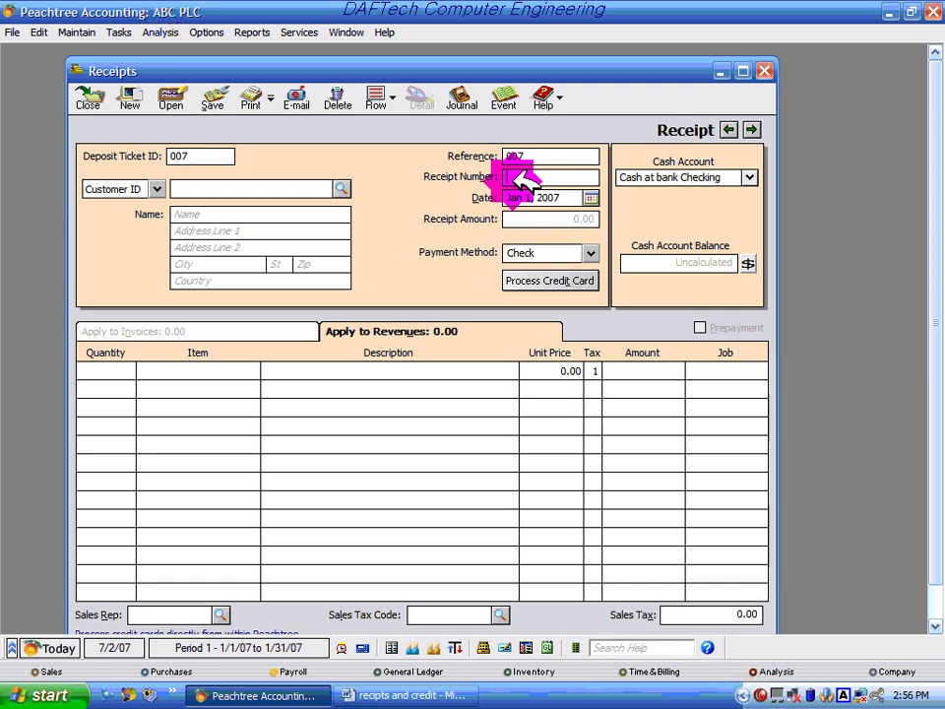
left_click(523, 177)
type("557")
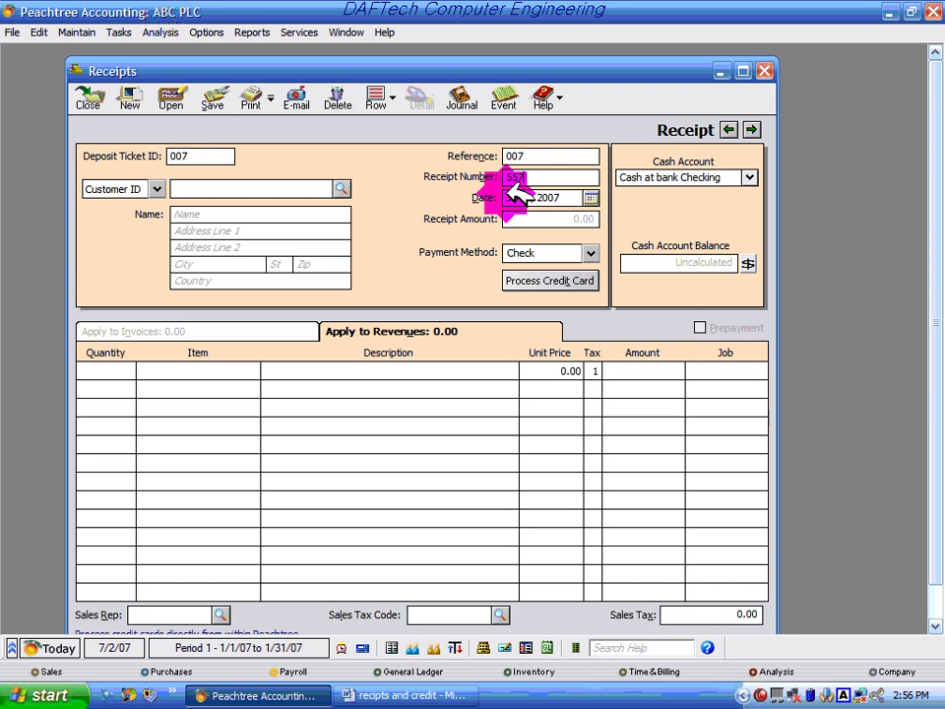
left_click(590, 198)
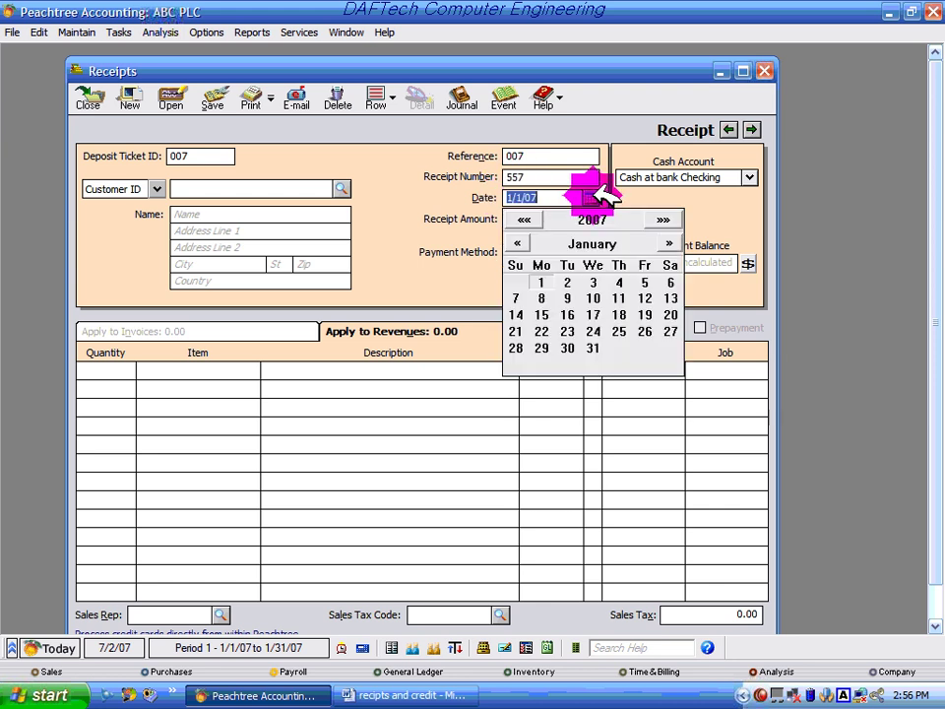
left_click(620, 299)
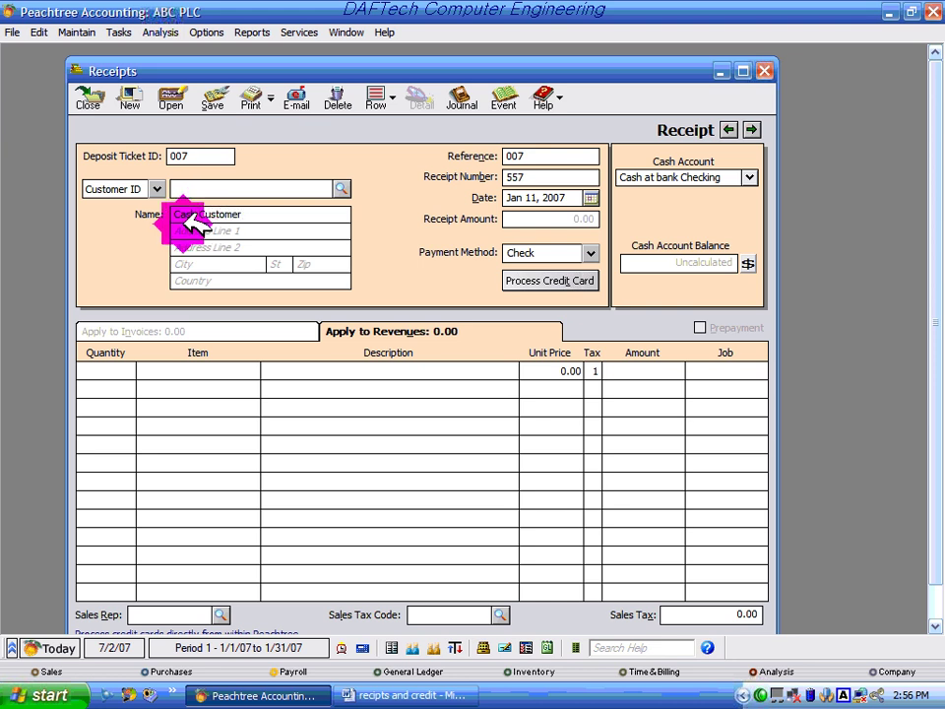
Step: Add 2 of item MC1001 (MCH) as the receipt's first line, checking the eleventh transaction in the Word document
left_click(97, 370)
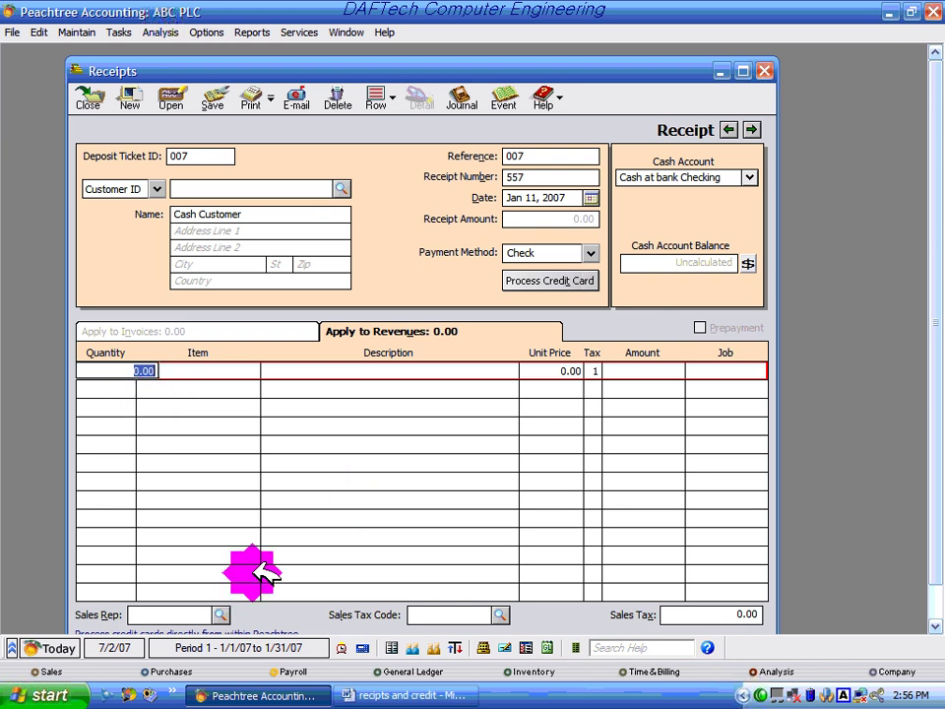
left_click(418, 691)
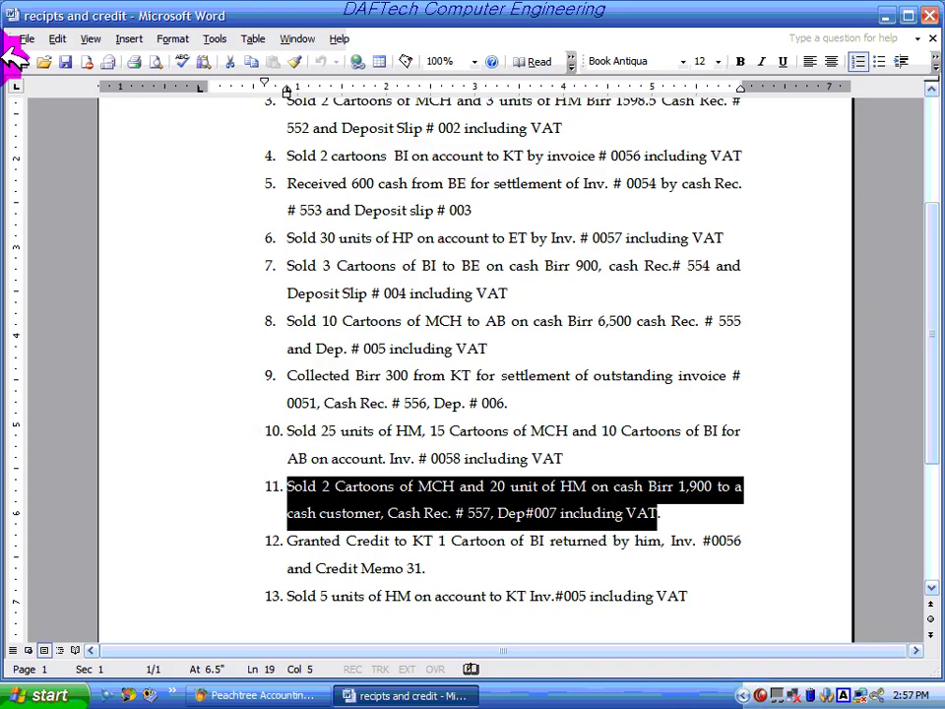
left_click(241, 694)
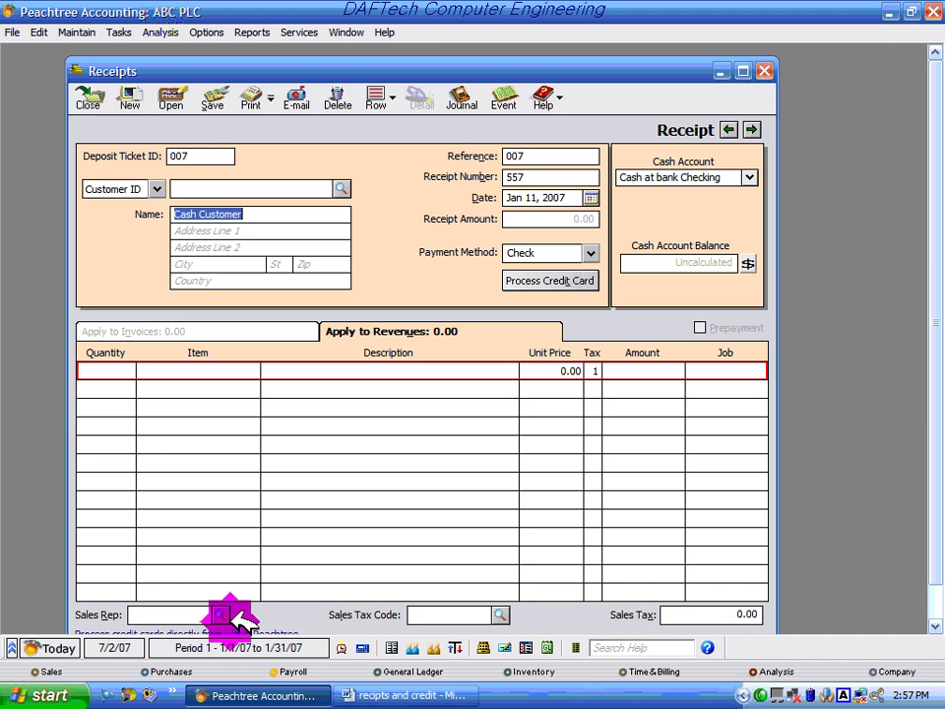
left_click(111, 371)
type("2")
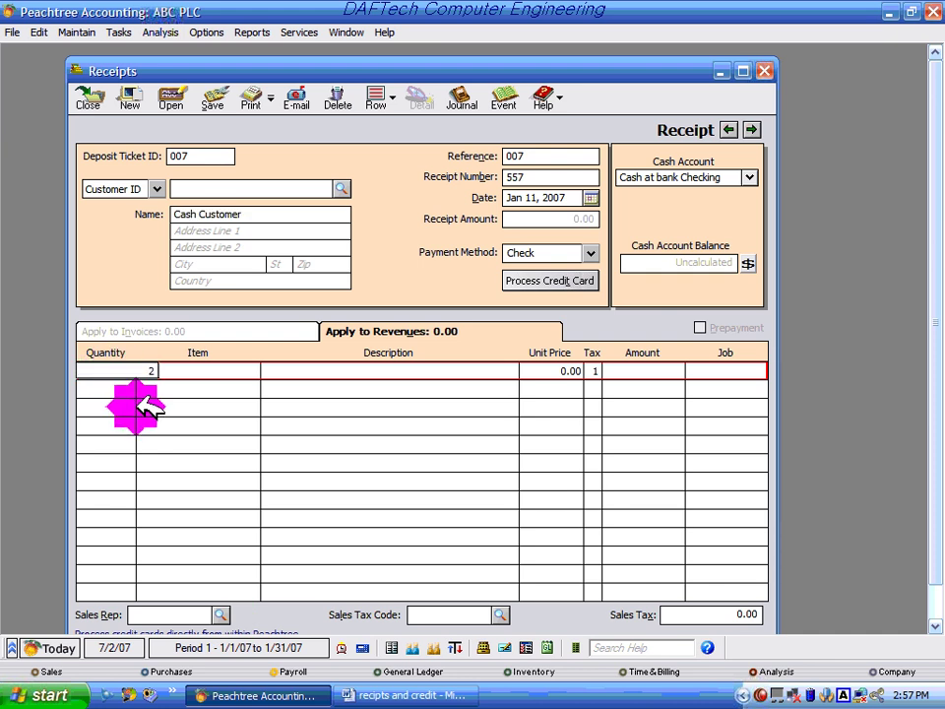
left_click(263, 371)
left_click(264, 370)
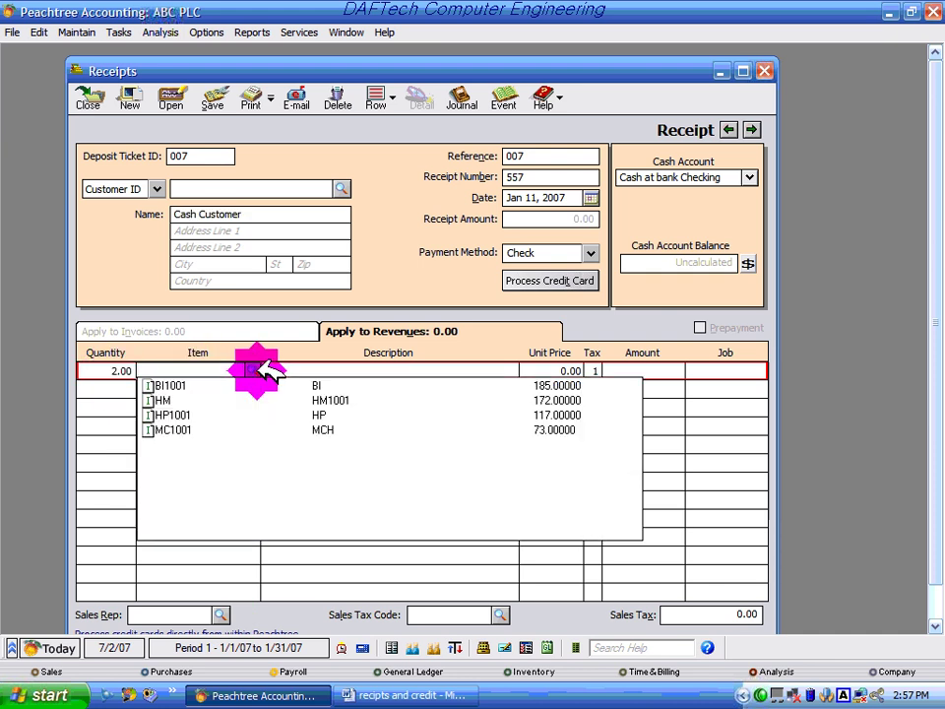
double_click(334, 429)
Step: Add 20 units of item HM as the receipt's second line
left_click(128, 389)
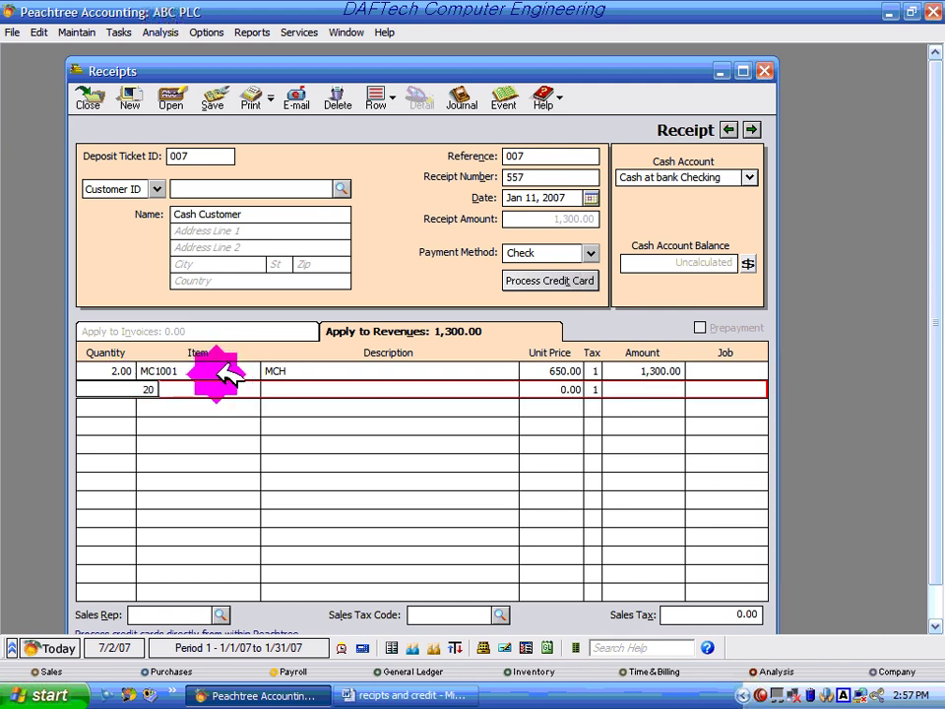
left_click(241, 388)
left_click(252, 388)
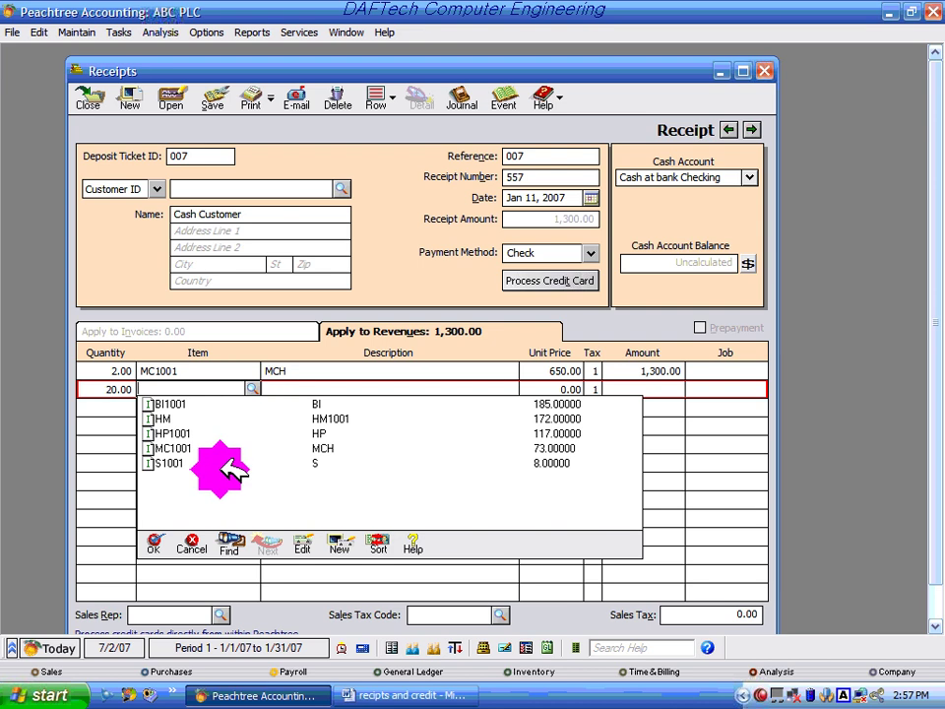
double_click(175, 418)
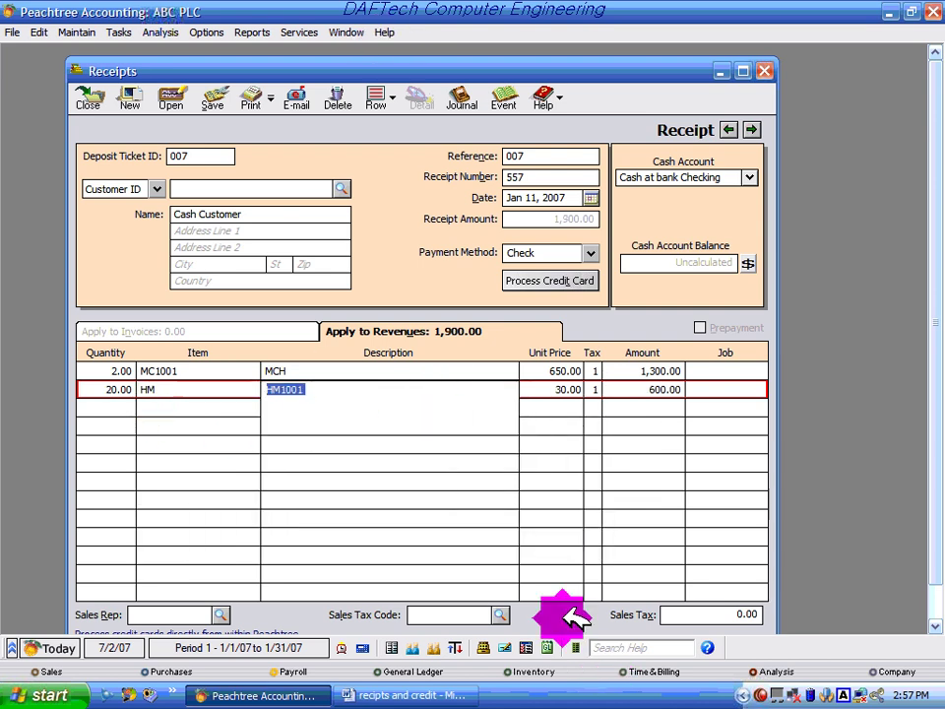
Step: Apply the VAT sales tax code to receipt 557 and check its cash receipts journal entries against the Word document
left_click(500, 614)
double_click(512, 439)
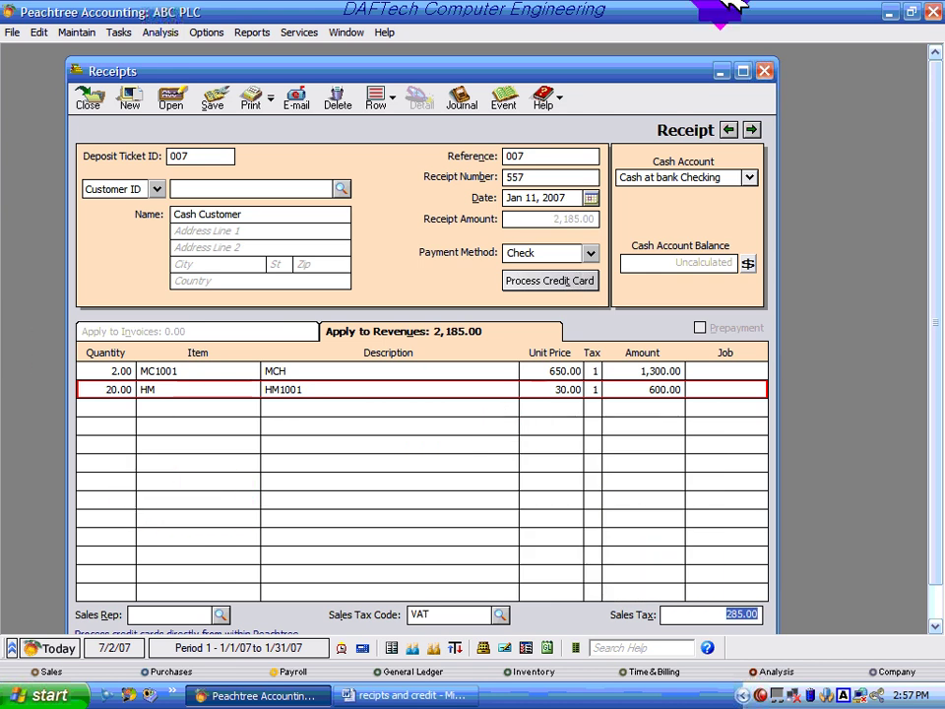
left_click(473, 97)
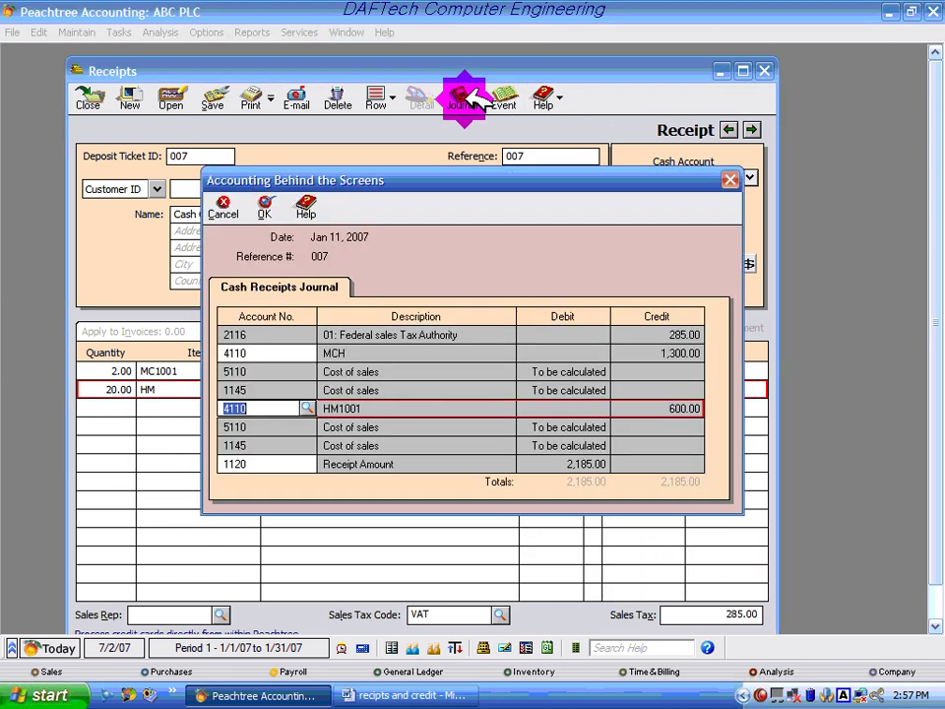
left_click(467, 689)
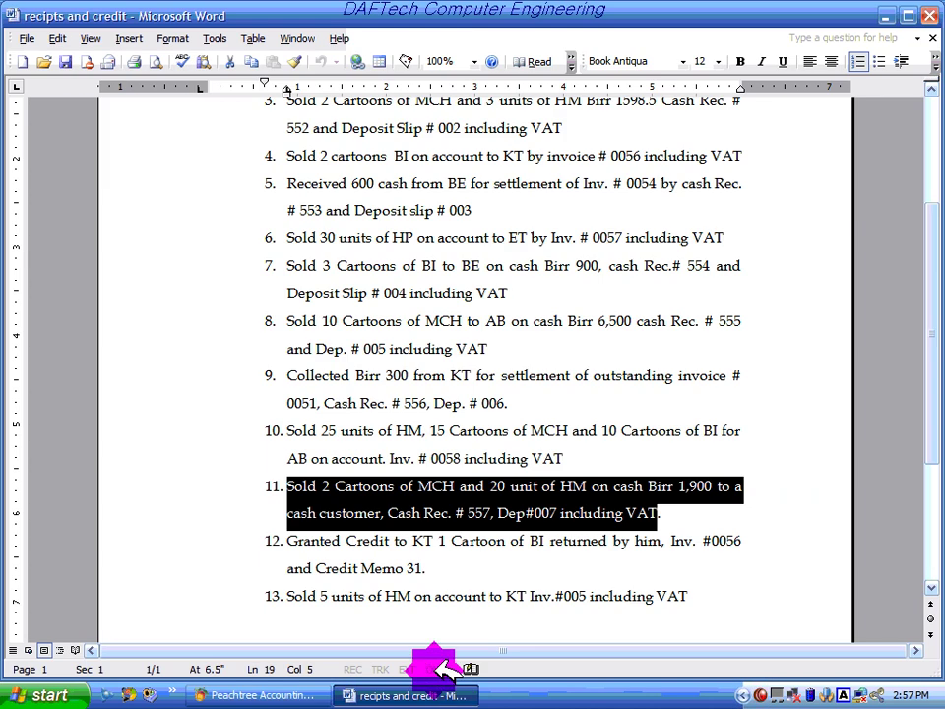
left_click(541, 486)
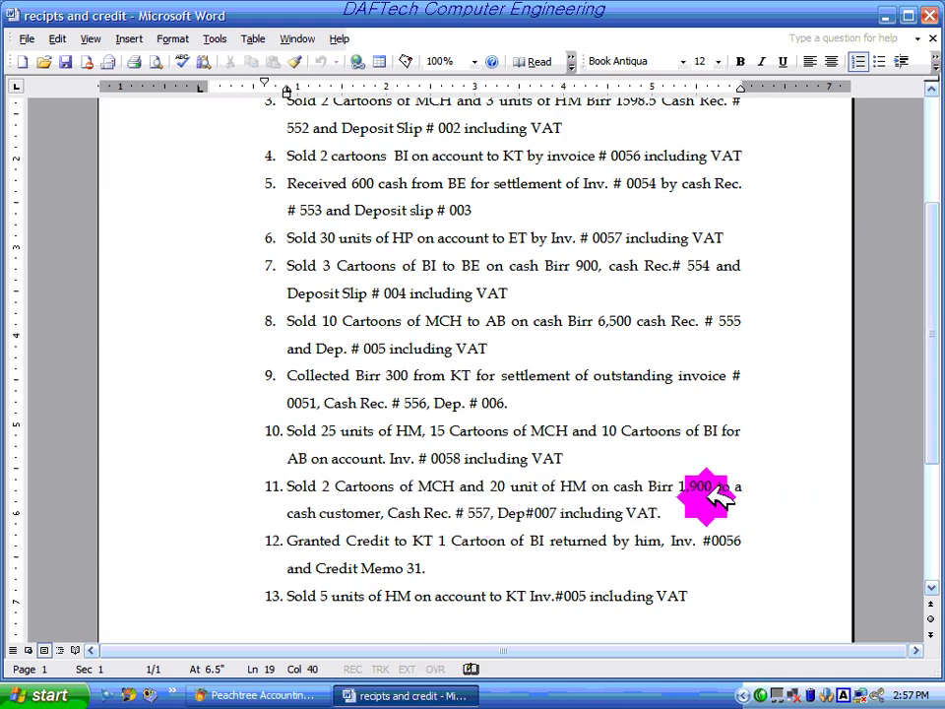
left_click(263, 695)
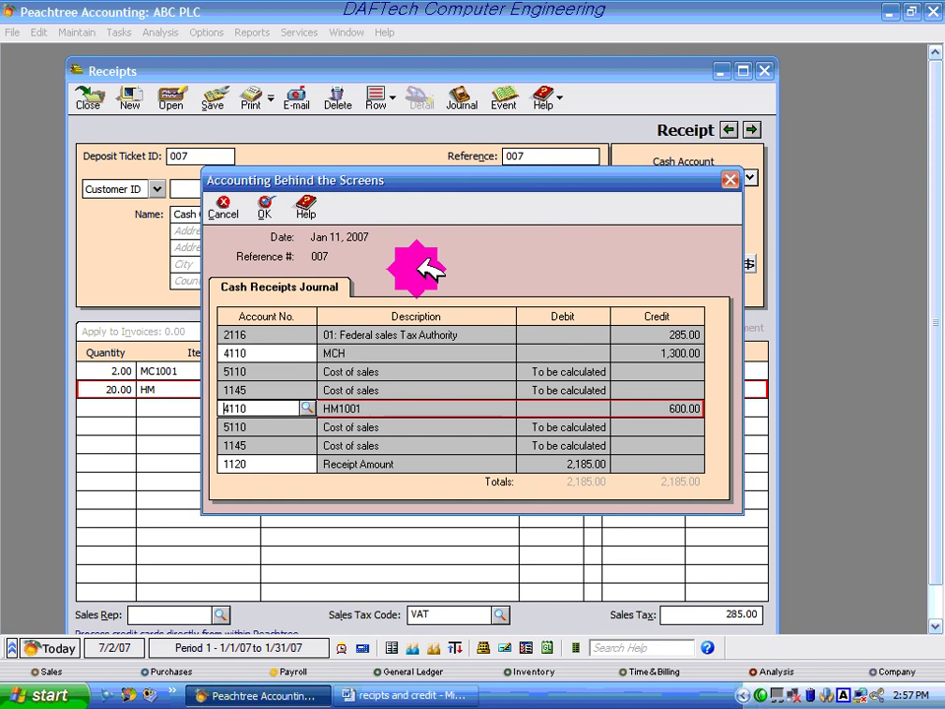
left_click(283, 207)
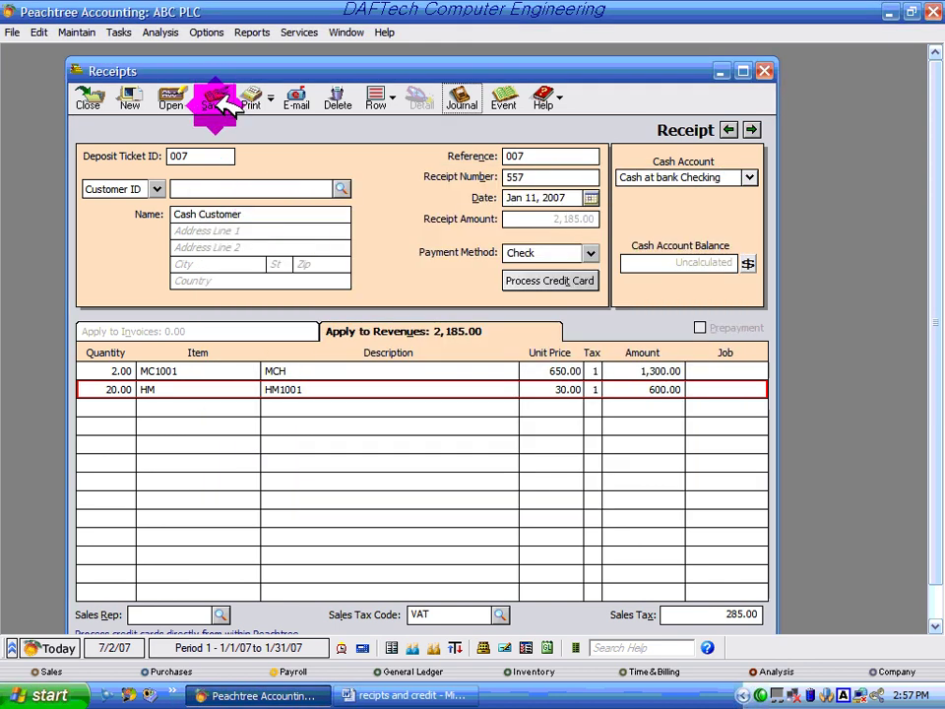
Step: Save receipt 557, close the Receipts window and switch to the Word document to read the twelfth transaction
left_click(215, 98)
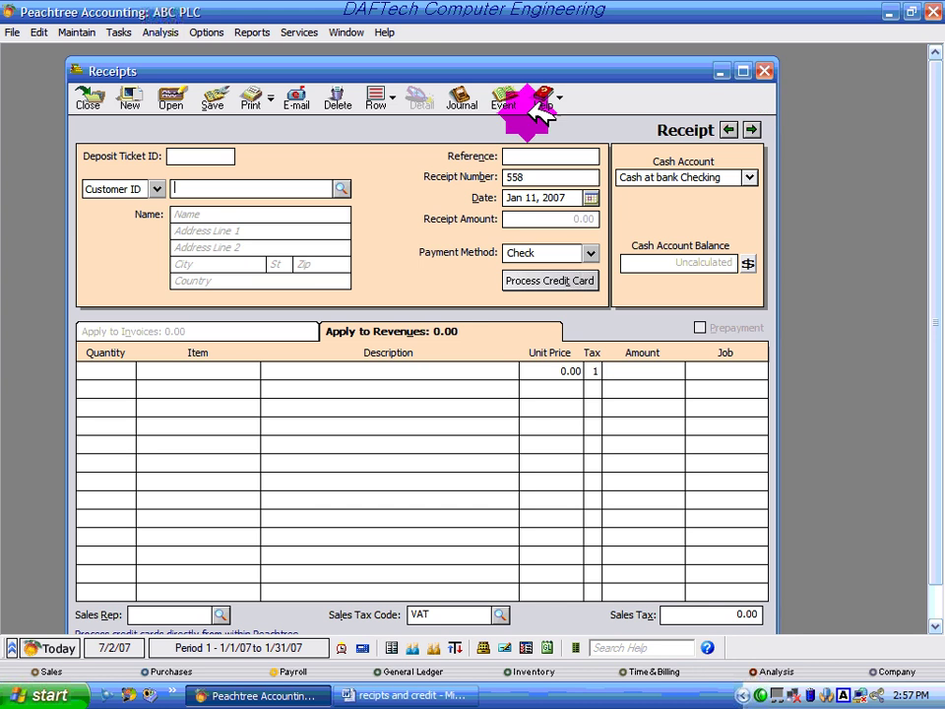
left_click(772, 68)
key("alt+Tab")
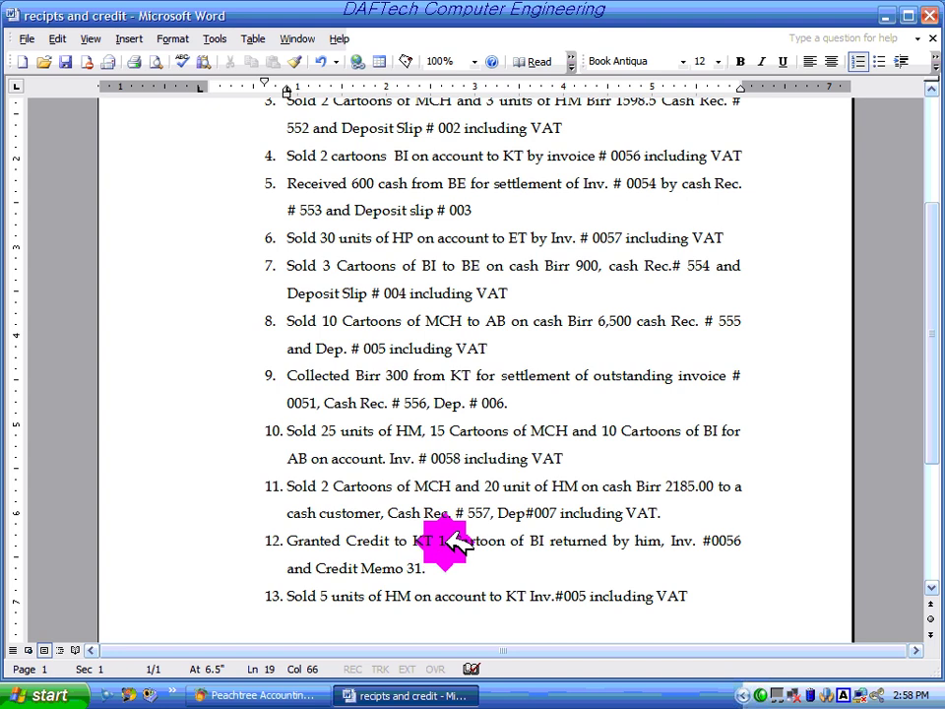
double_click(536, 540)
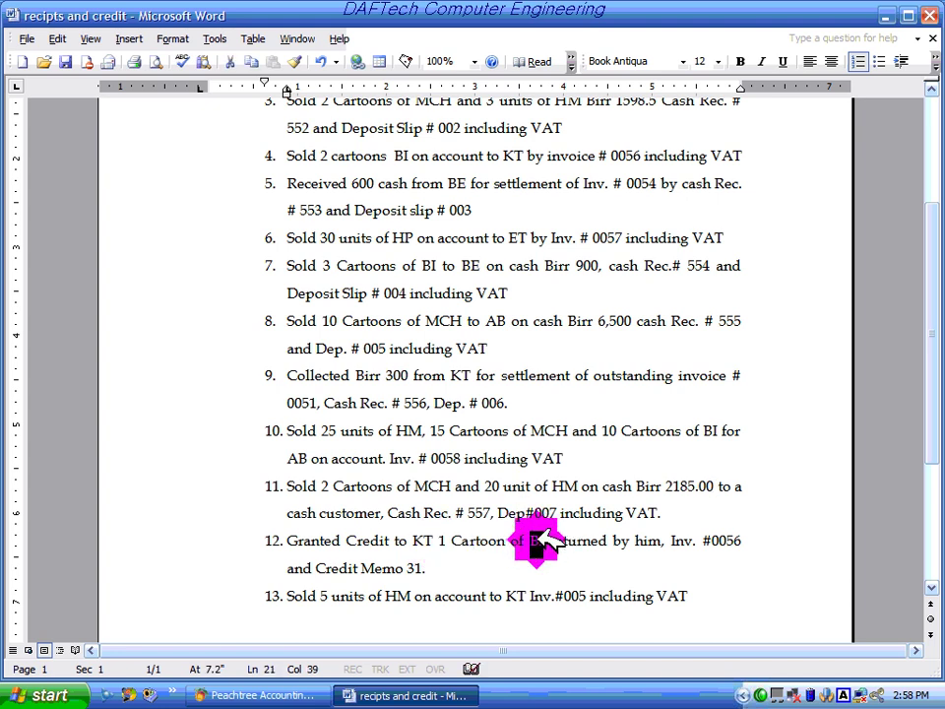
left_click_drag(541, 537, 509, 541)
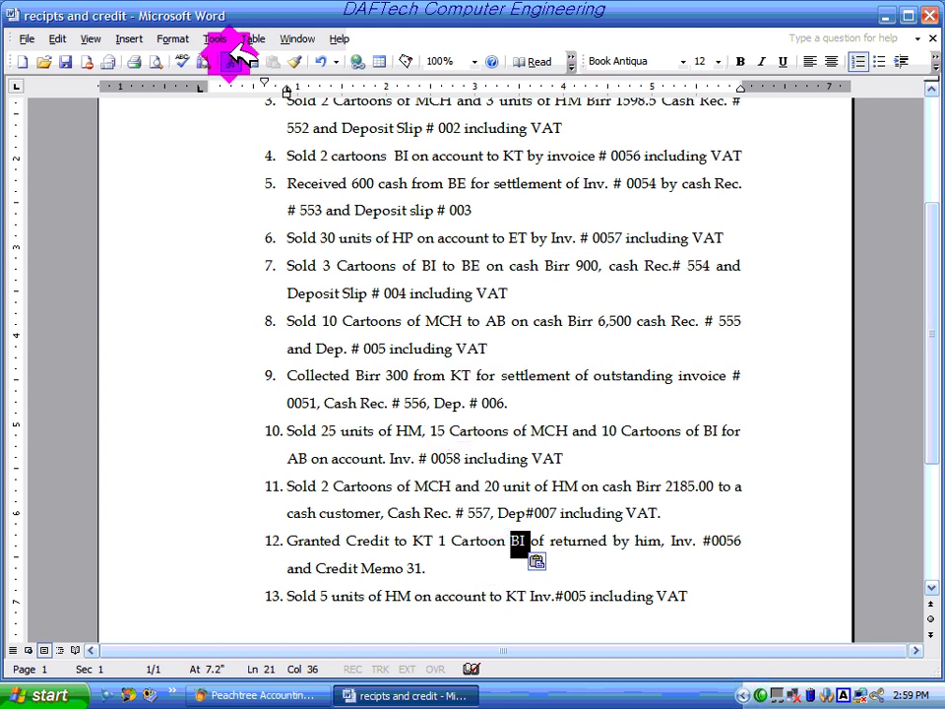
left_click(323, 61)
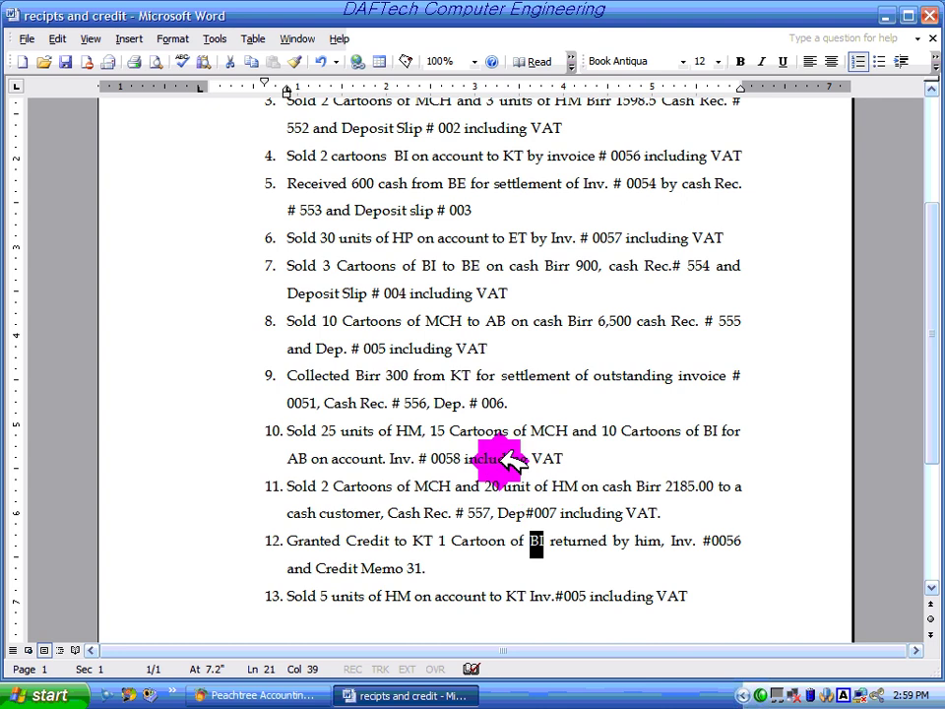
Step: Return to Peachtree with no entry windows open and preview the Inventory Unit Activity Report
left_click(889, 13)
left_click(768, 72)
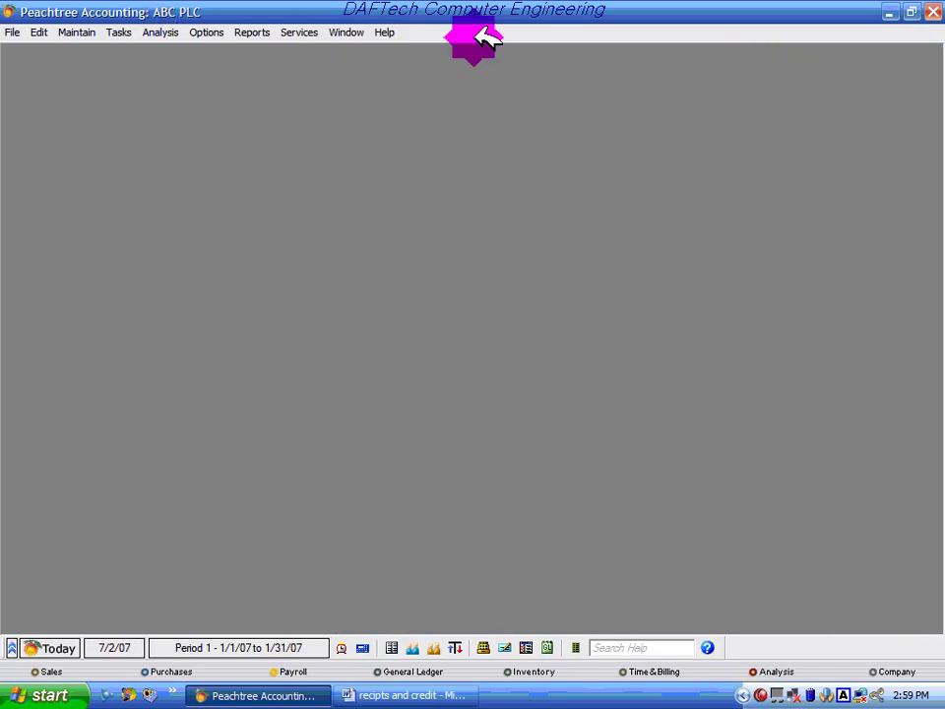
left_click(254, 32)
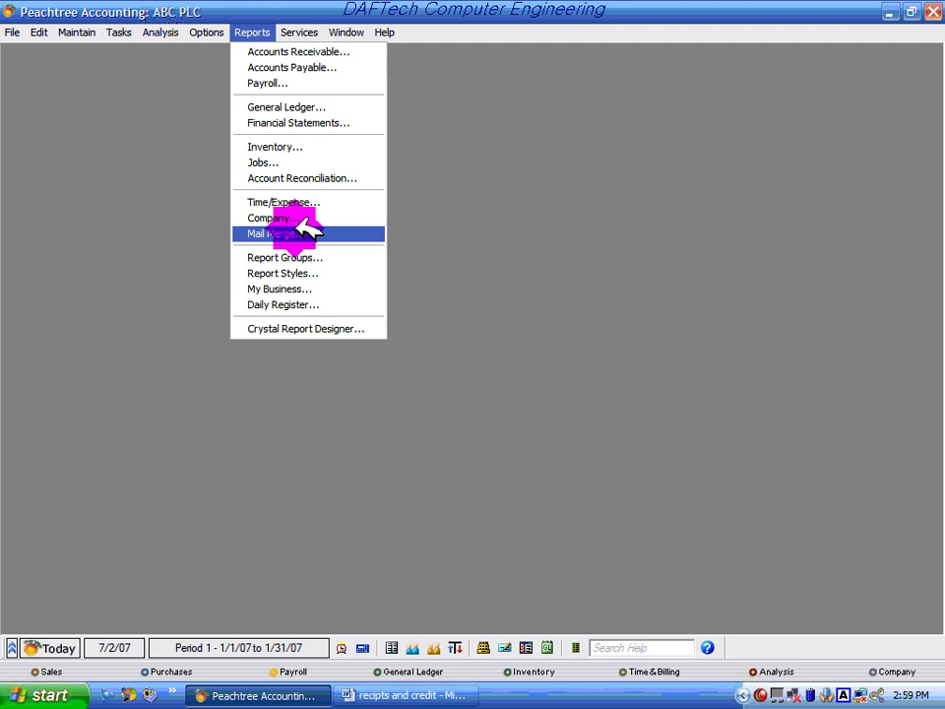
left_click(290, 145)
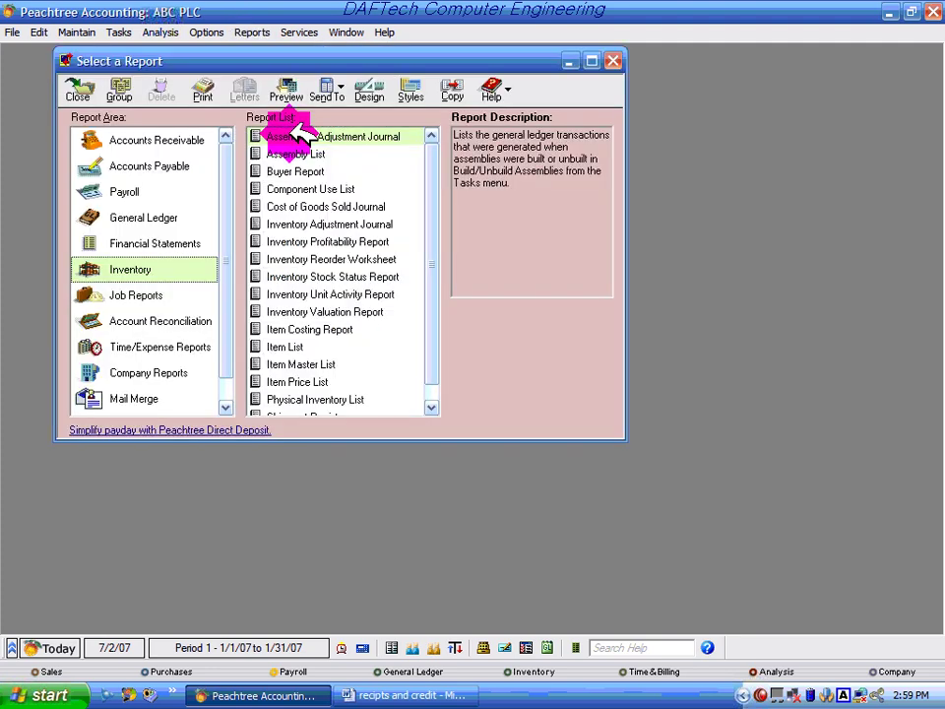
double_click(330, 294)
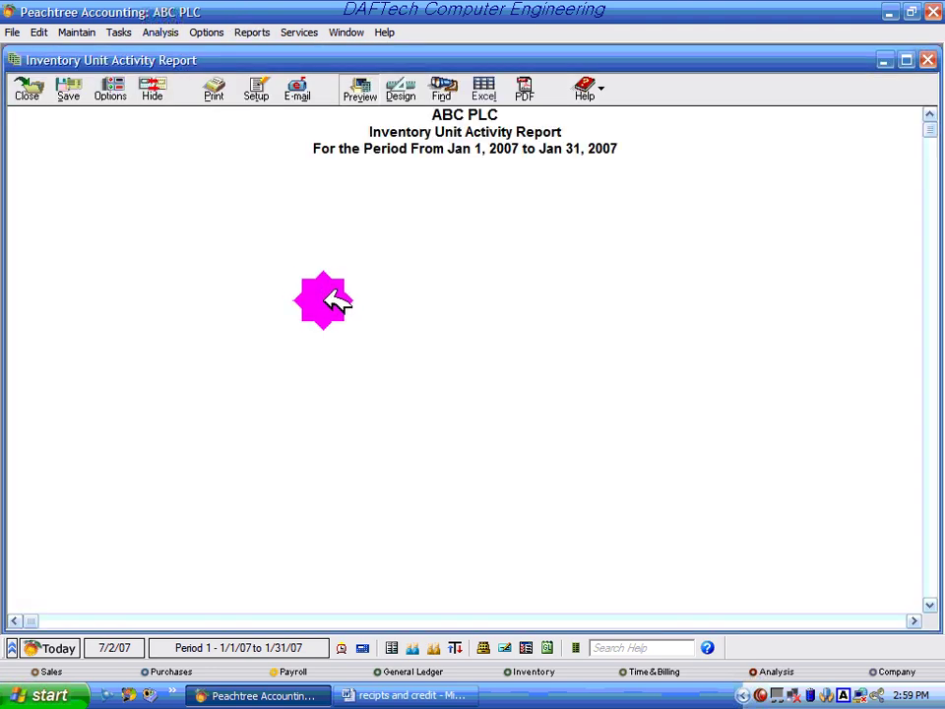
Step: Compare item BI in the twelfth Word transaction with the inventory report, close the report windows and return to the document
left_click(413, 695)
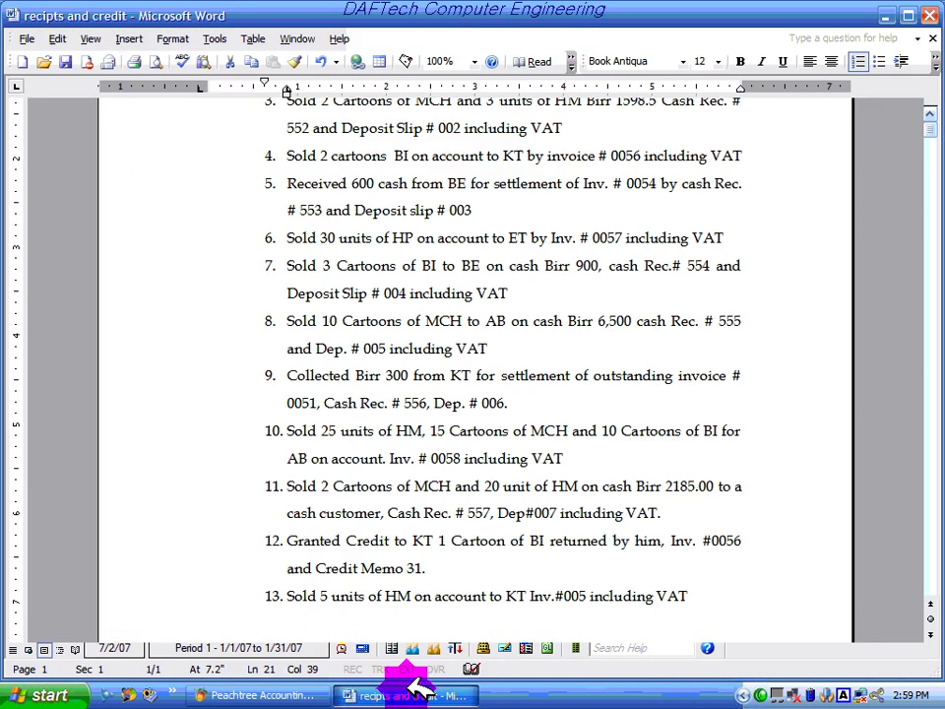
left_click(540, 542)
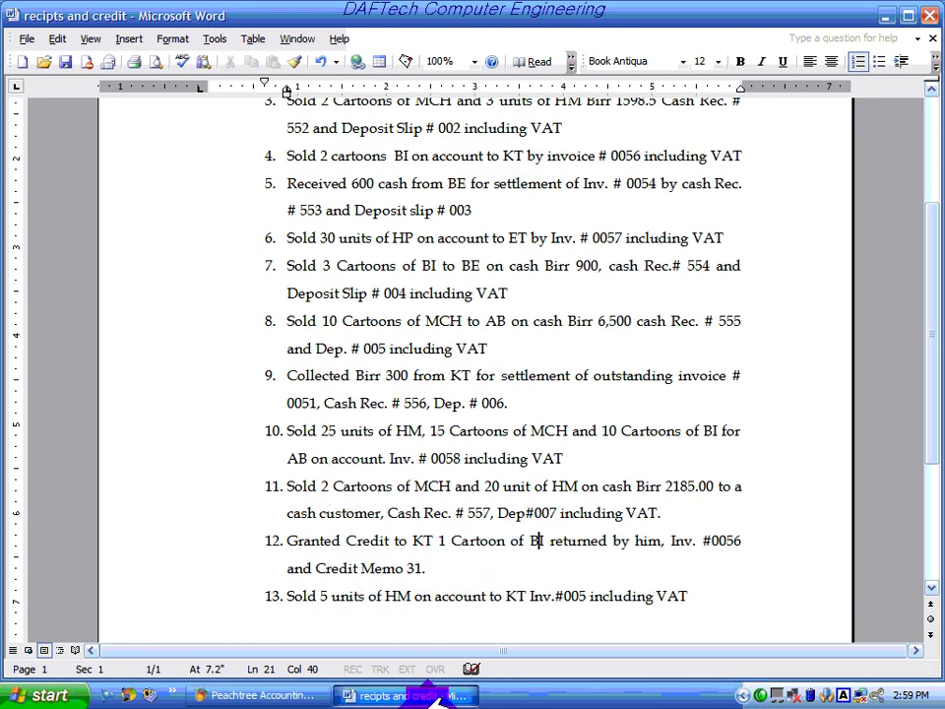
left_click(305, 694)
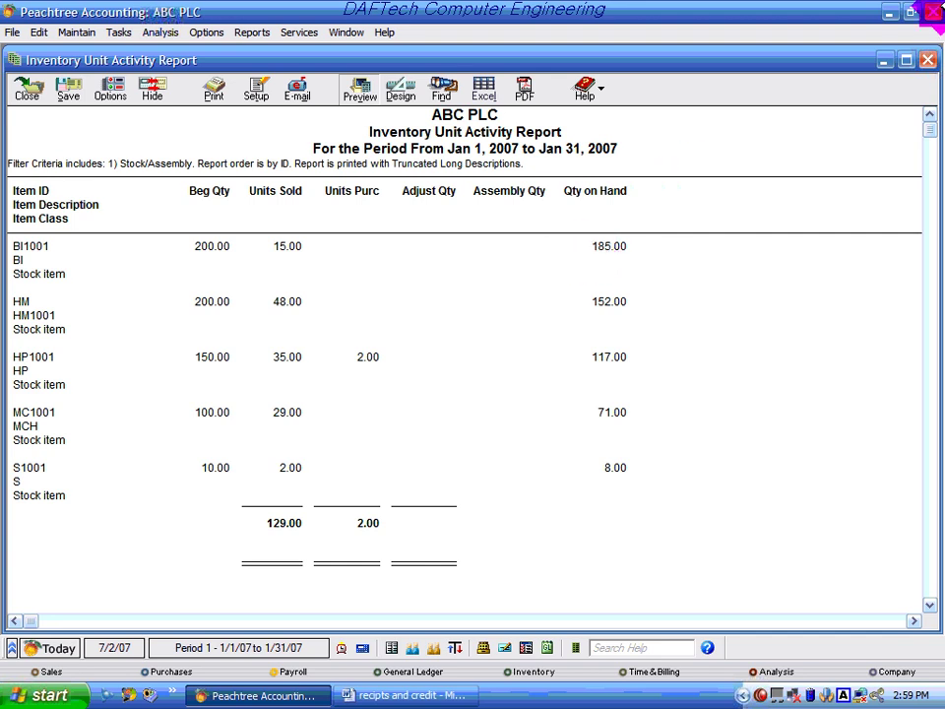
left_click(927, 60)
left_click(613, 60)
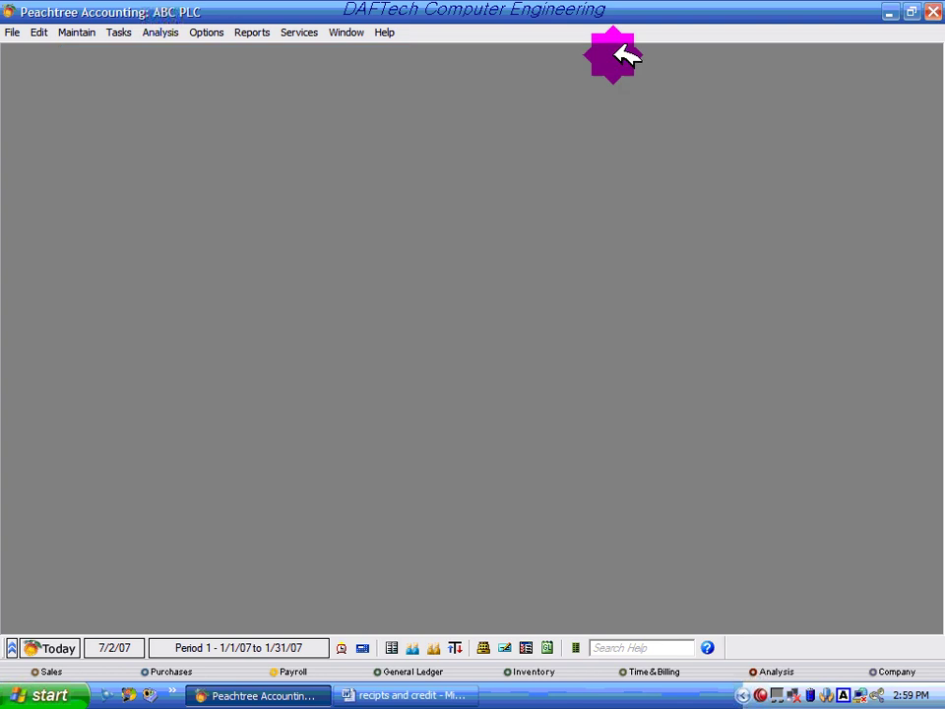
left_click(382, 695)
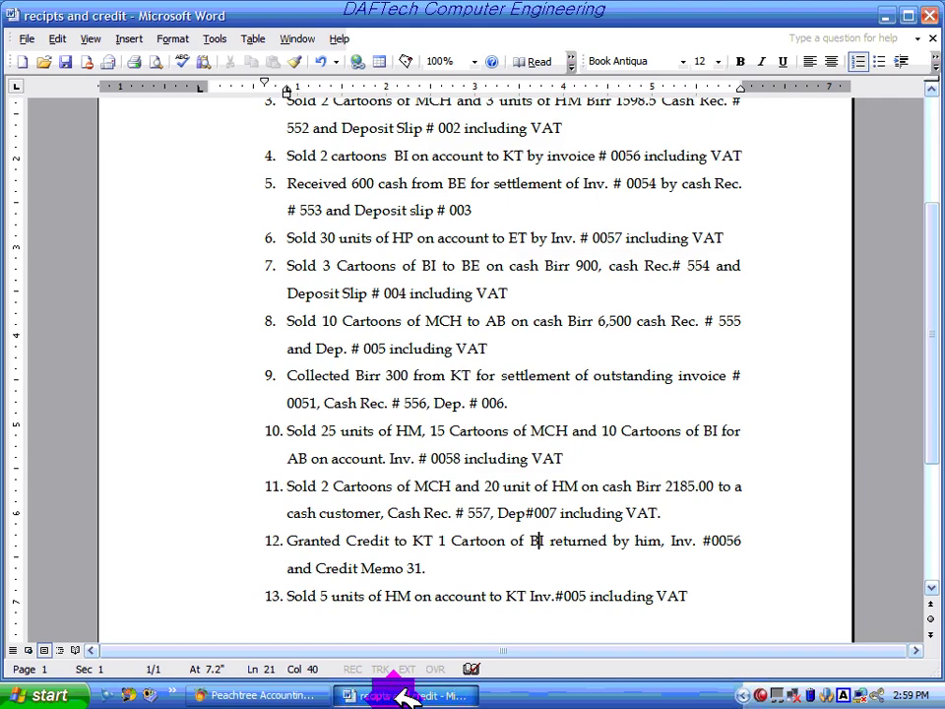